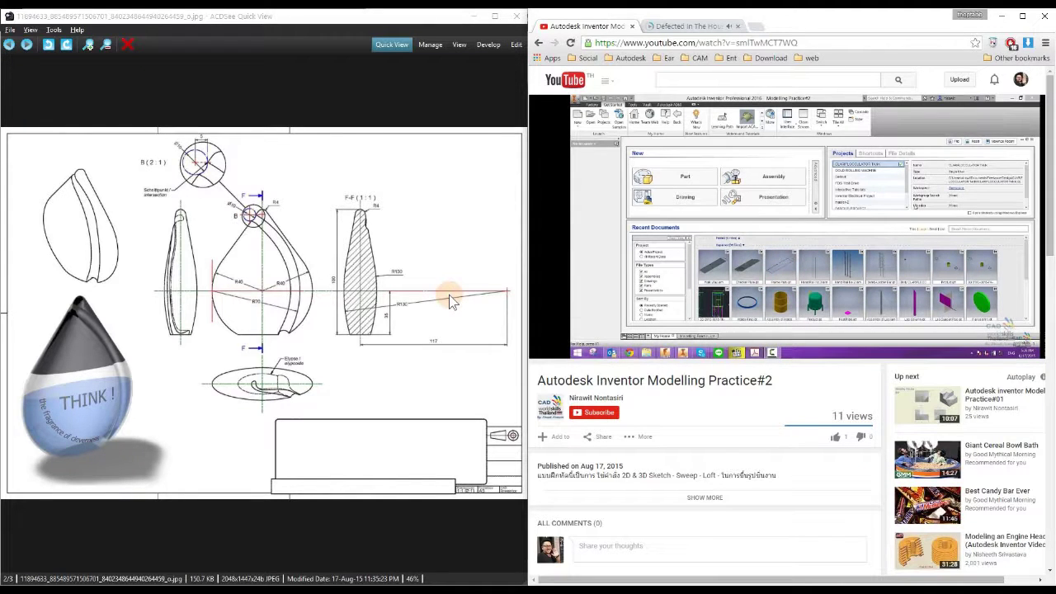
Minimize the ACDSee teardrop reference drawing so Inventor is visible.
left_click(559, 434)
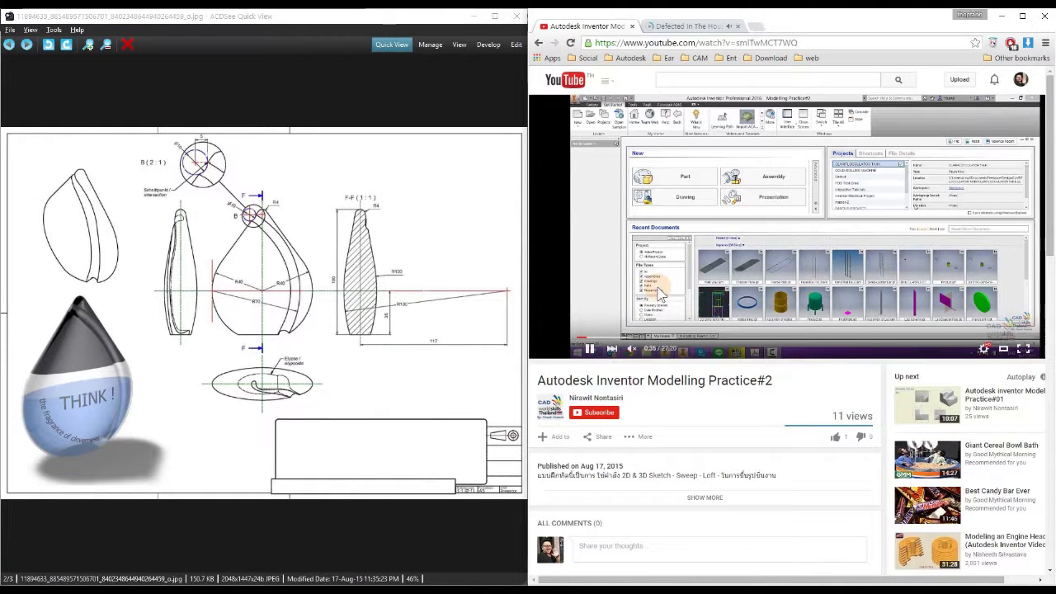
left_click(408, 176)
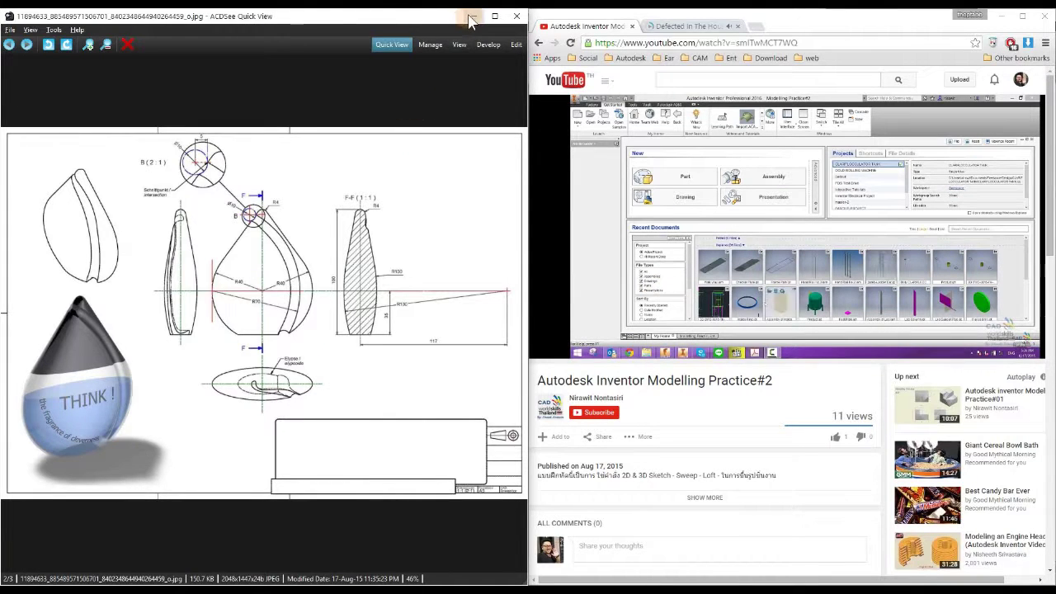
left_click(472, 16)
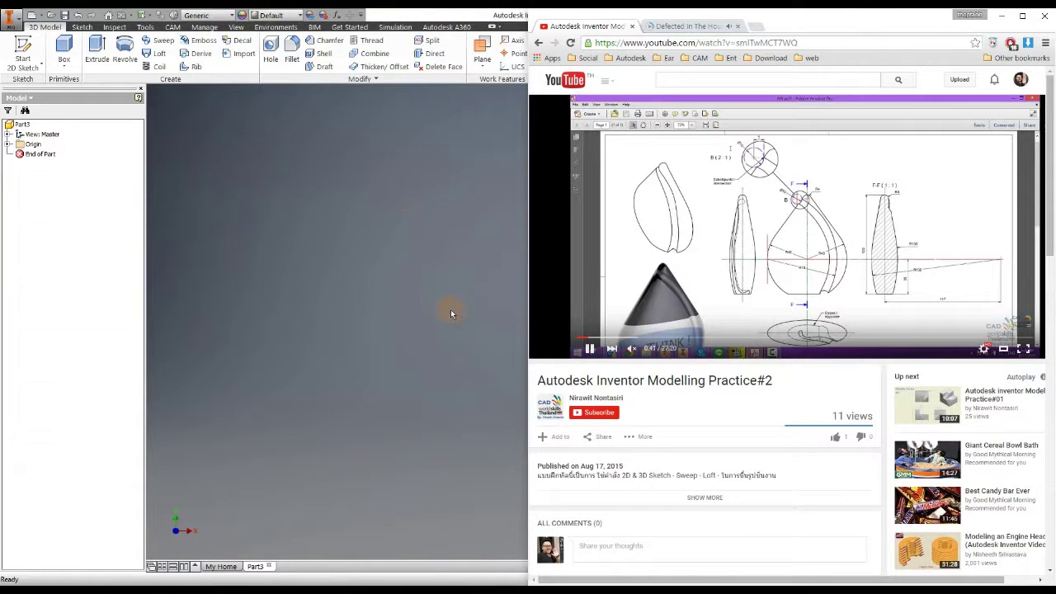
Switch Inventor's visual style to Shaded.
left_click(430, 268)
left_click(236, 26)
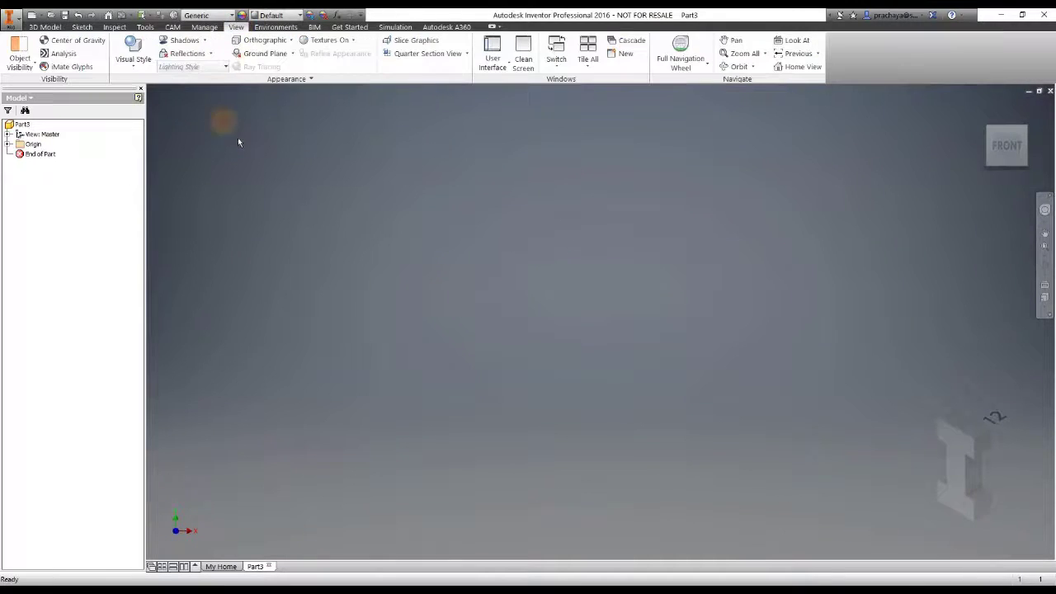
left_click(132, 51)
left_click(144, 111)
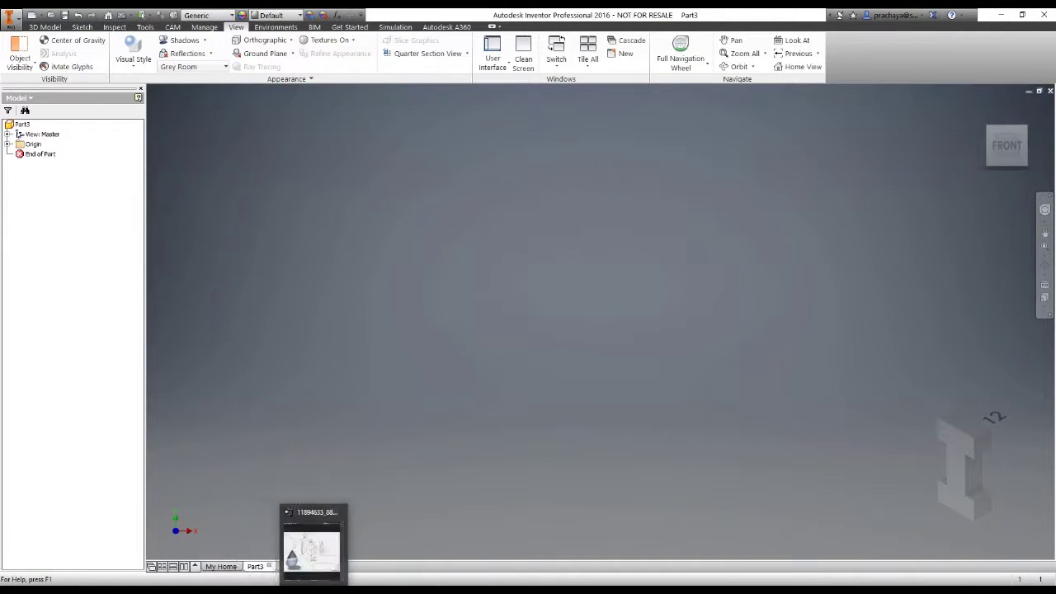
left_click(313, 541)
key("Escape")
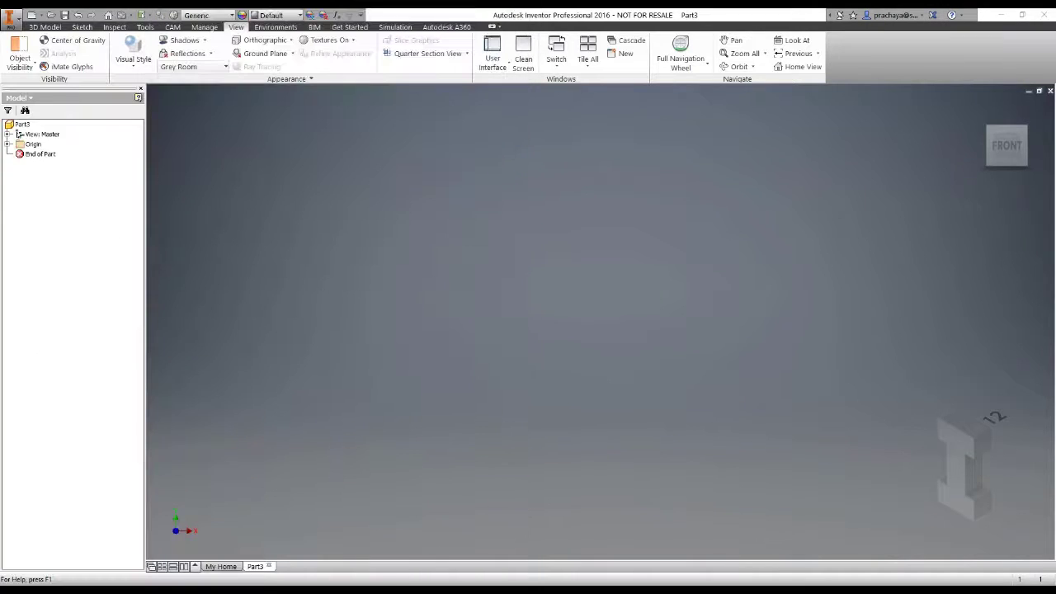
Start a sketch on the XY plane and draw a 100 mm vertical construction line from the origin.
left_click(43, 26)
left_click(23, 54)
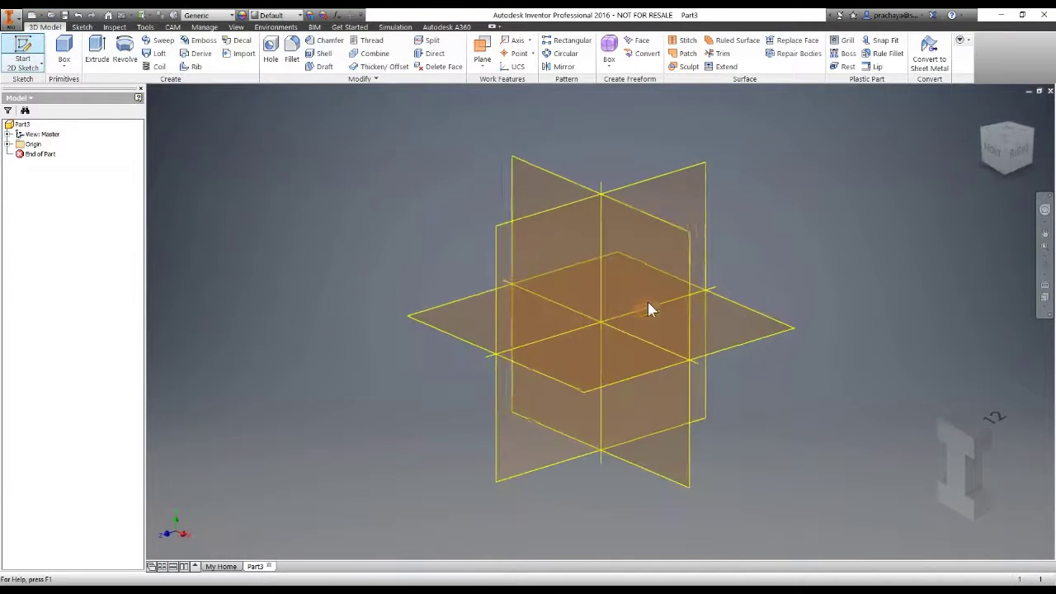
left_click(652, 299)
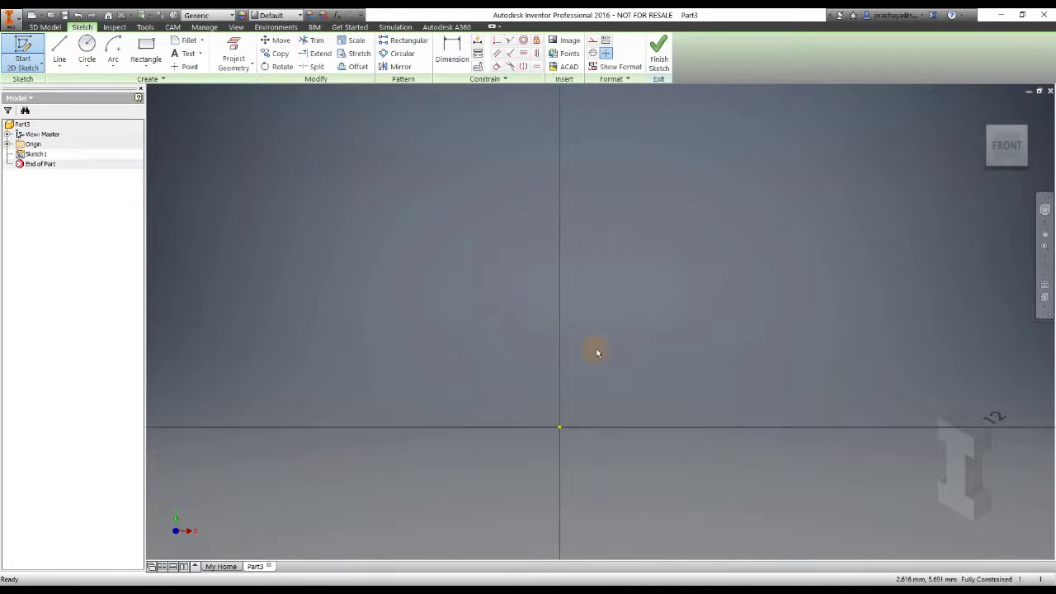
key("l")
left_click(560, 426)
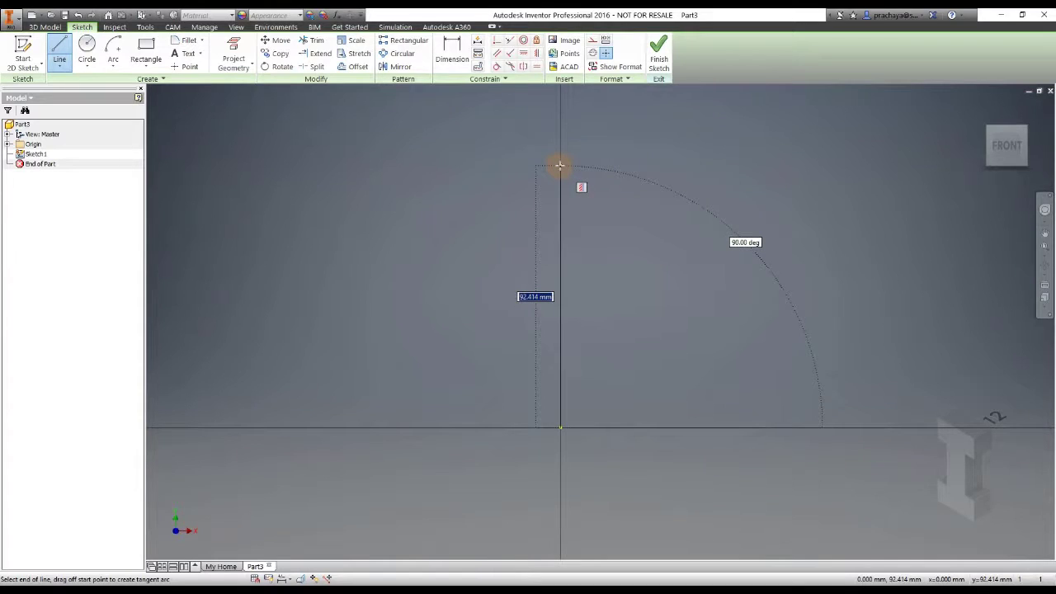
type("100")
key("Return")
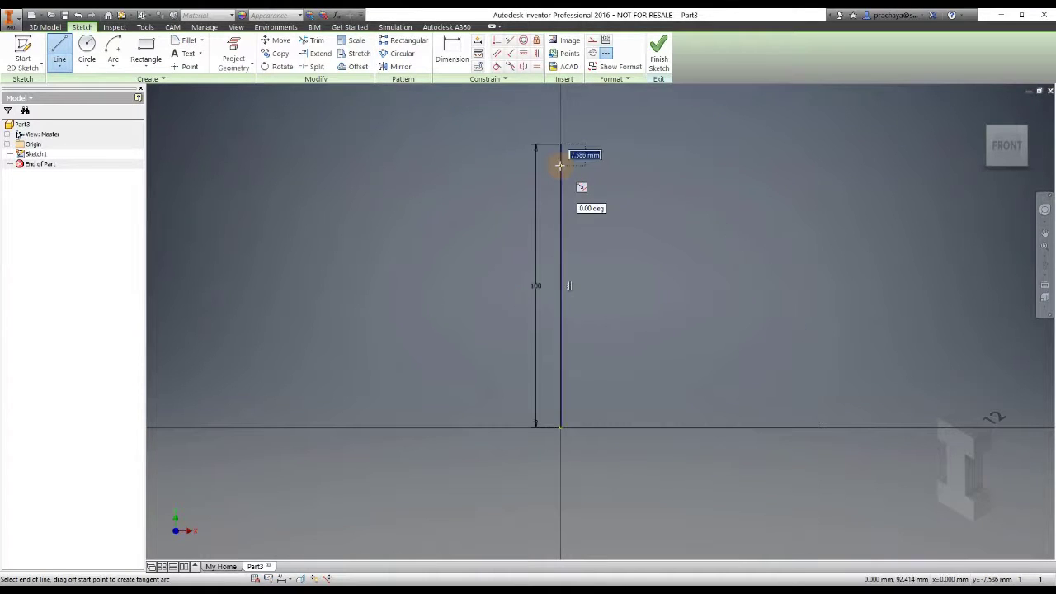
key("Escape")
right_click(558, 224)
left_click(613, 224)
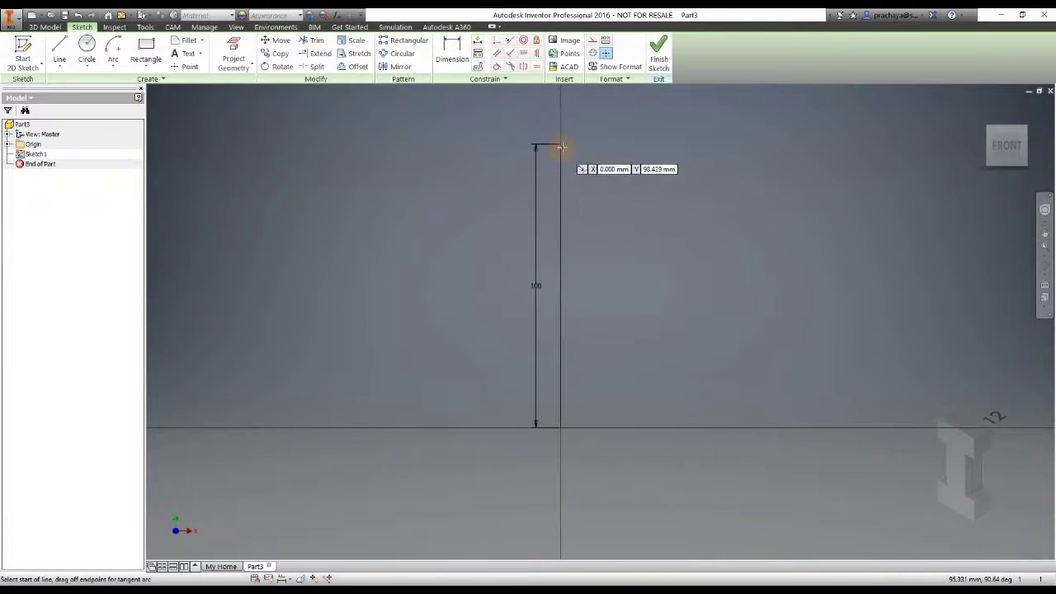
Draw the side profile: an arc from the axis top, a sloping line, and a tangent arc to the base.
key("l")
mouse_move(561, 145)
left_mouse_down()
mouse_move(500, 179)
mouse_move(488, 262)
left_mouse_up()
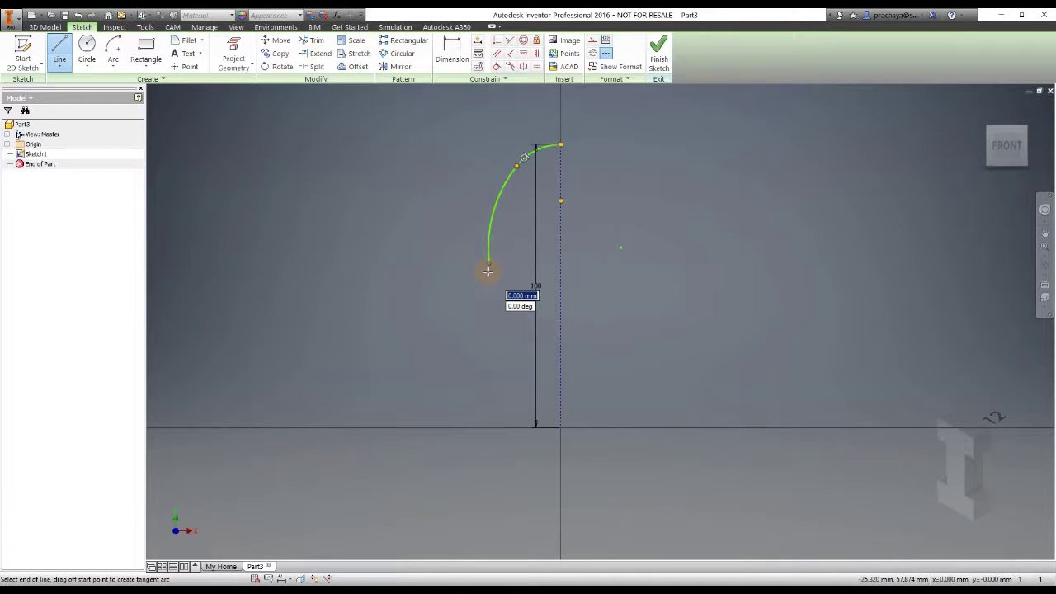
key("Escape")
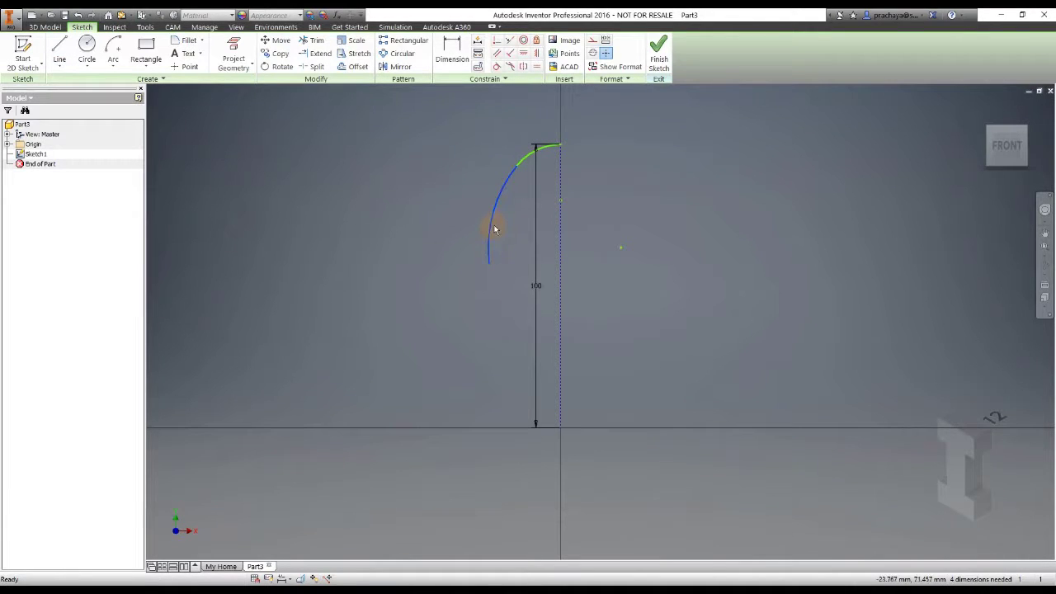
key("l")
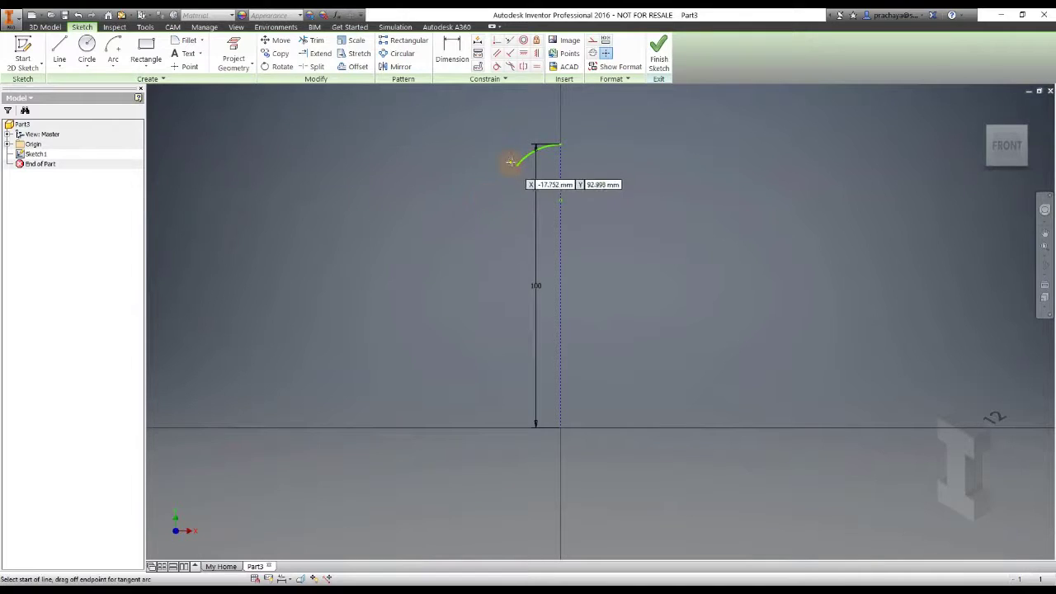
left_click(516, 165)
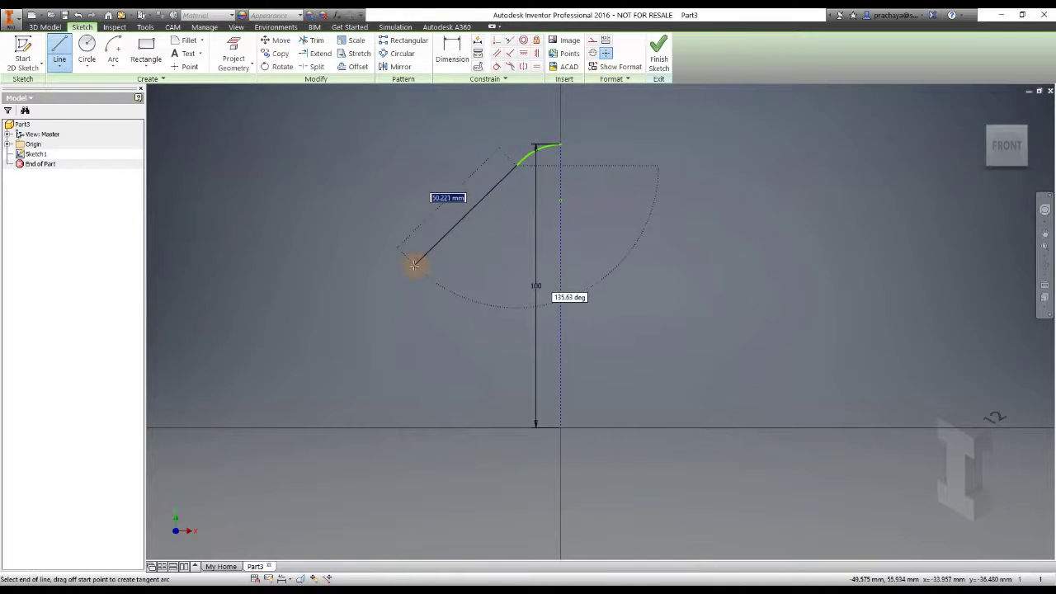
left_click(416, 305)
left_click(417, 305)
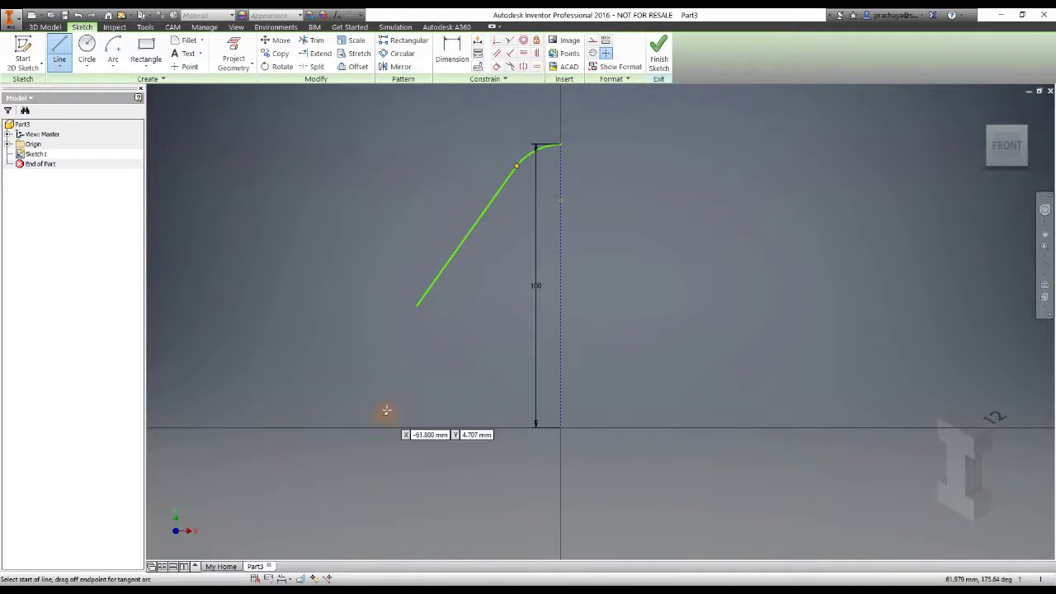
left_click_drag(417, 307, 387, 426)
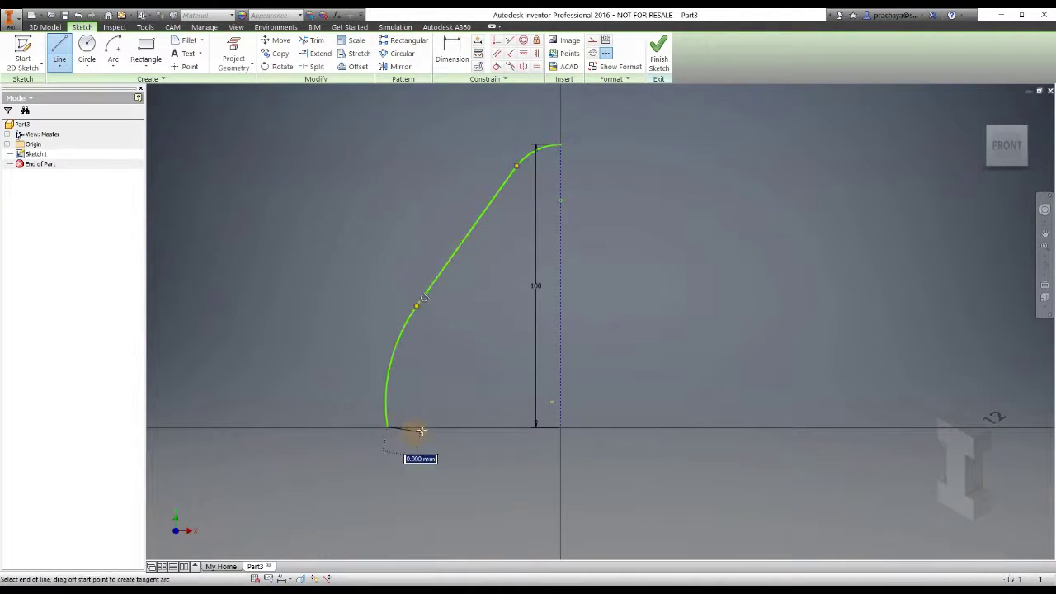
Make the curve's foot coincident with the horizontal axis.
right_click(455, 396)
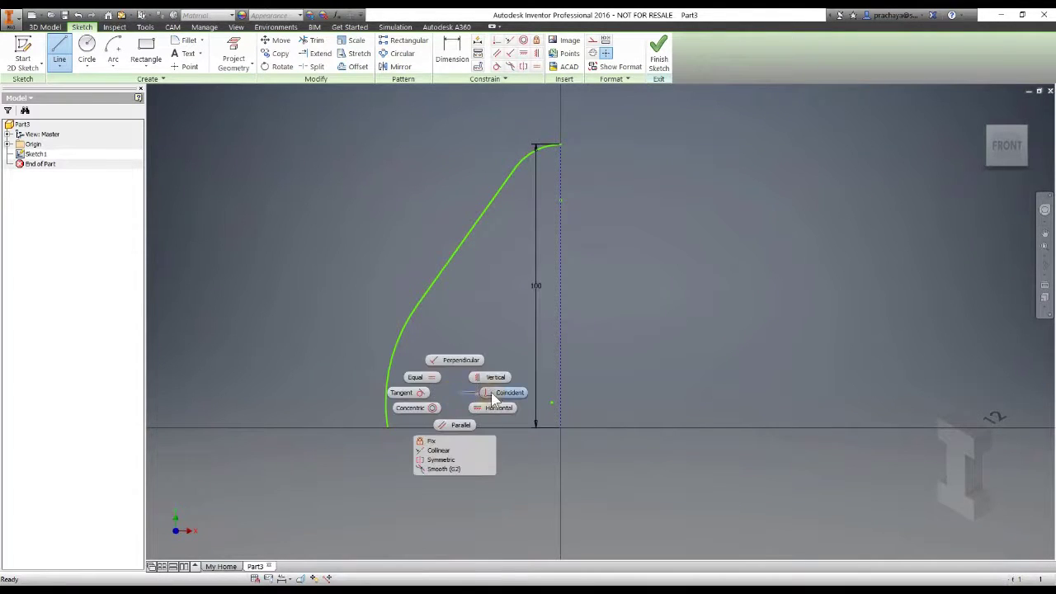
left_click(488, 409)
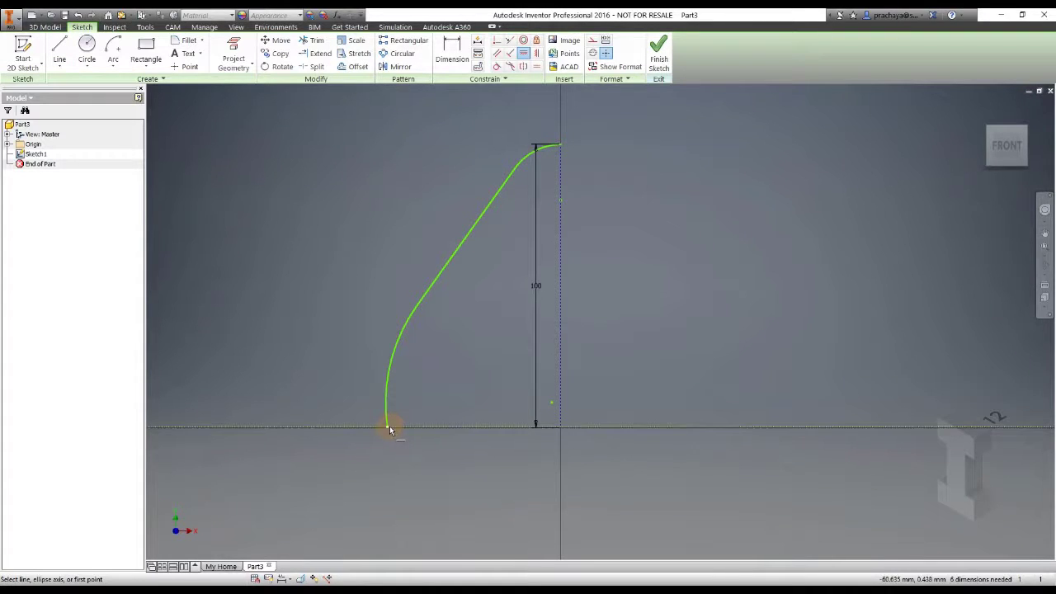
left_click(560, 428)
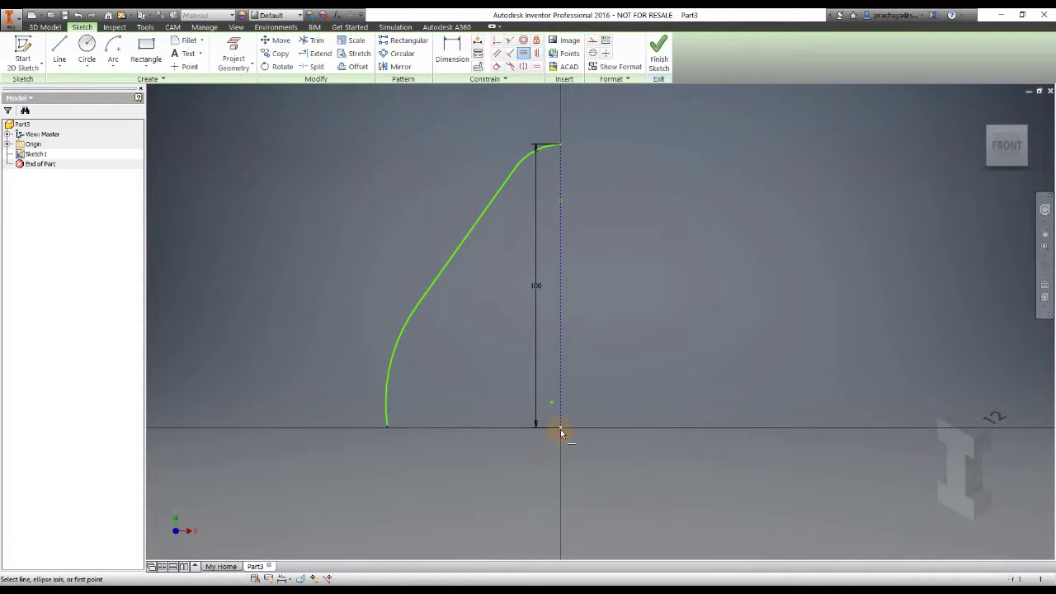
key("Escape")
Reshape the curve's middle and give the tip segment a 4 mm dimension.
left_click(552, 405)
left_click_drag(412, 308, 451, 262)
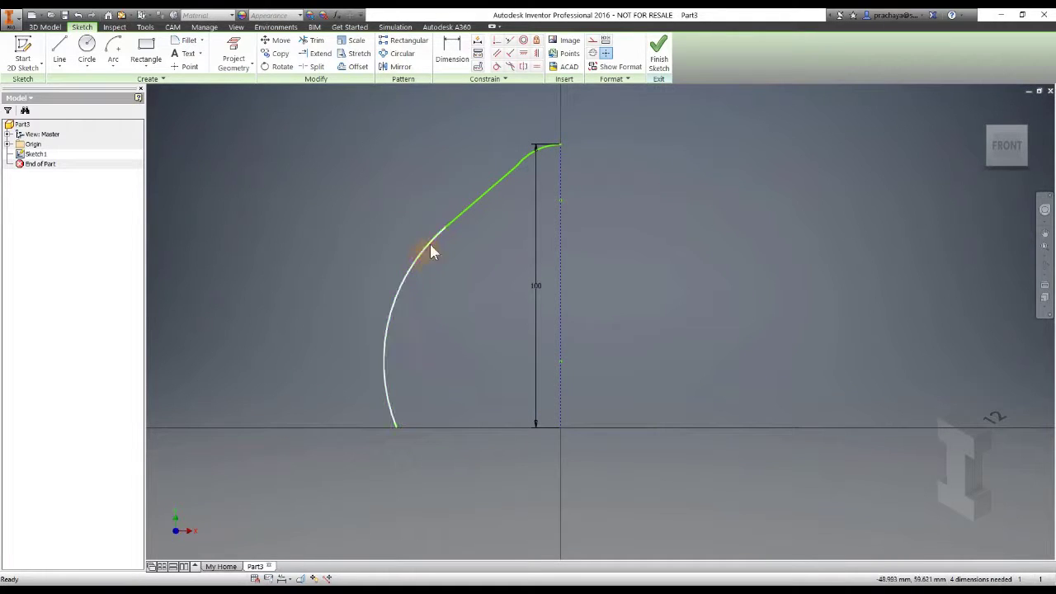
left_click(536, 147)
left_click(521, 108)
type("4")
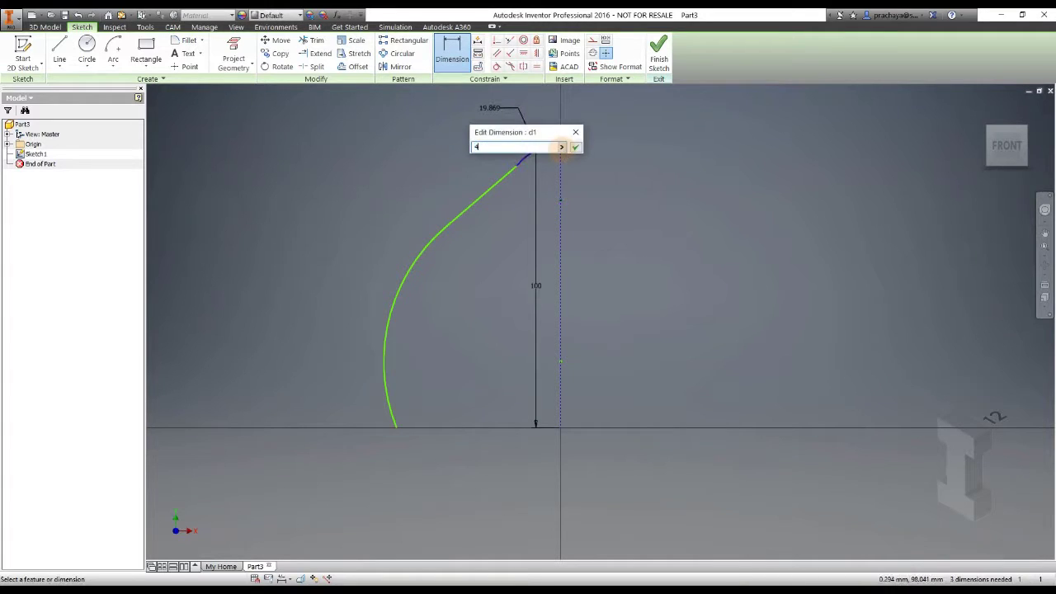
key("Return")
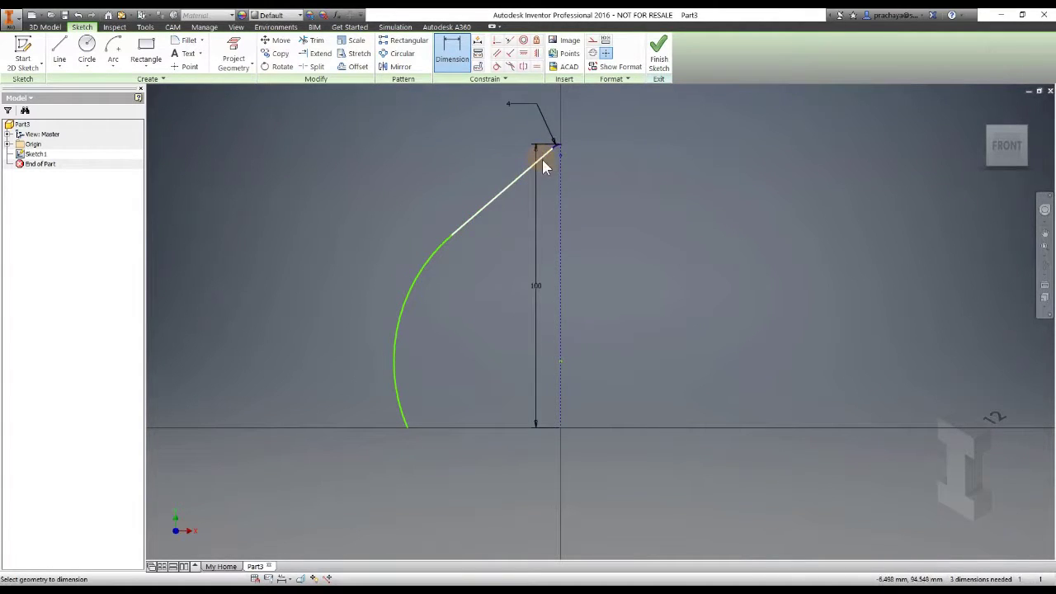
key("Escape")
Make the curve tangent at its top end.
right_click(538, 223)
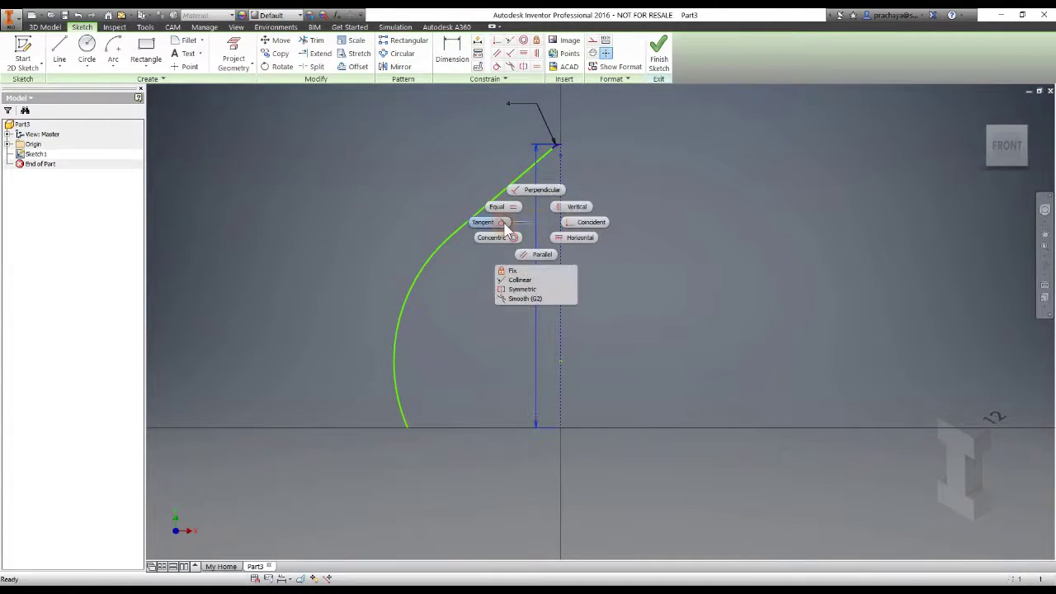
left_click(506, 226)
left_click(556, 150)
left_click(551, 137)
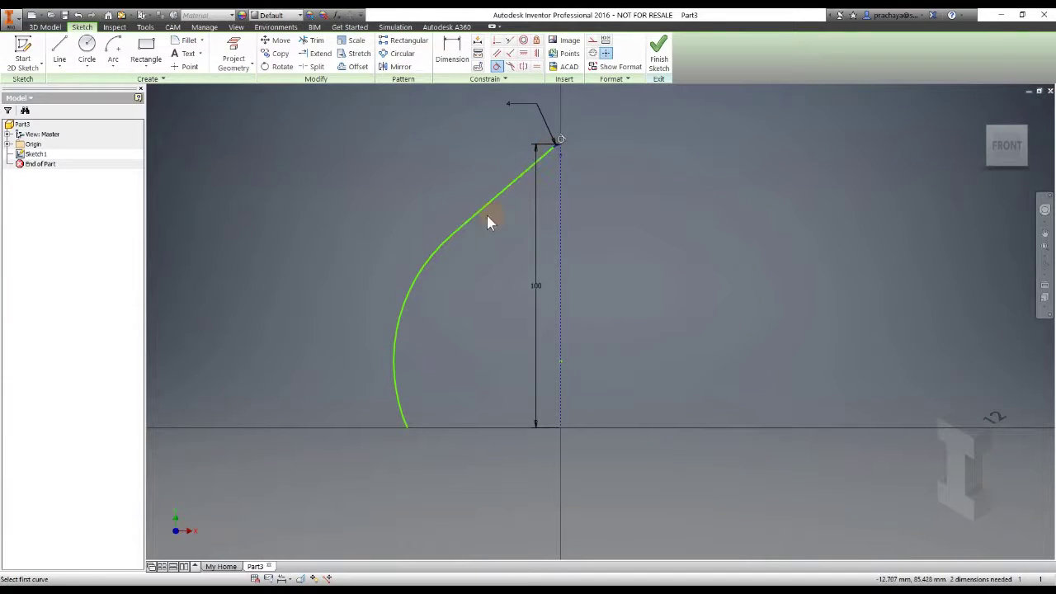
left_click(471, 219)
left_click(444, 243)
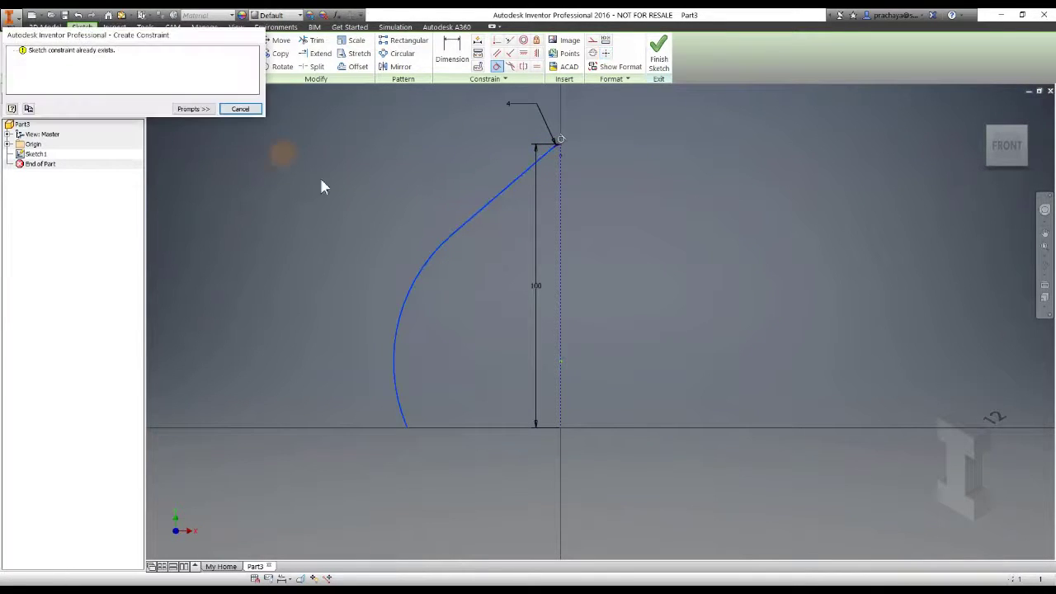
key("Escape")
Dimension the bulge 40 mm from the axis and 35 mm above the base.
key("d")
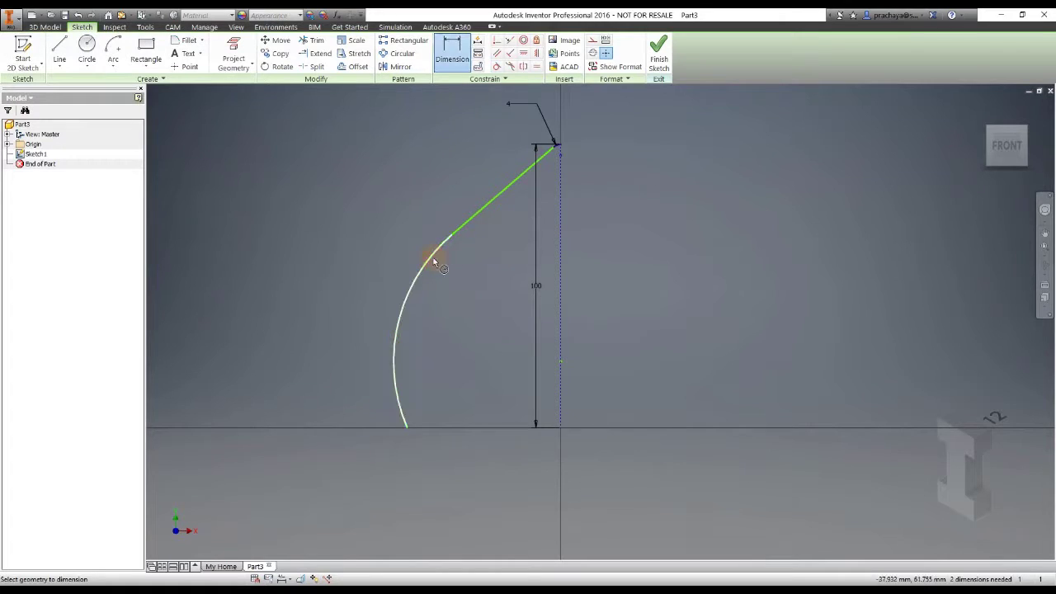
left_click(493, 348)
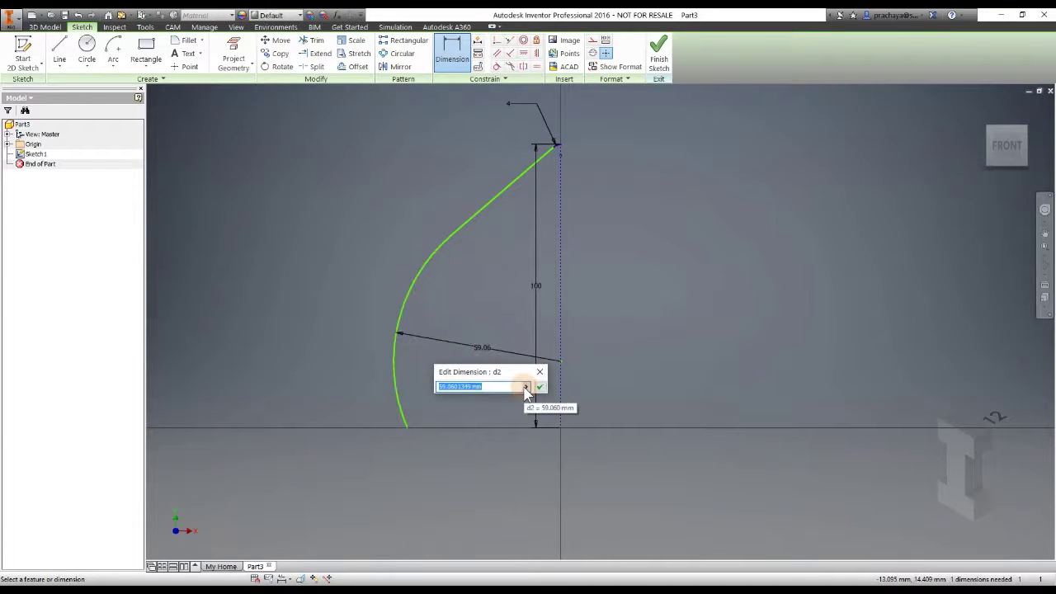
type("40")
key("Return")
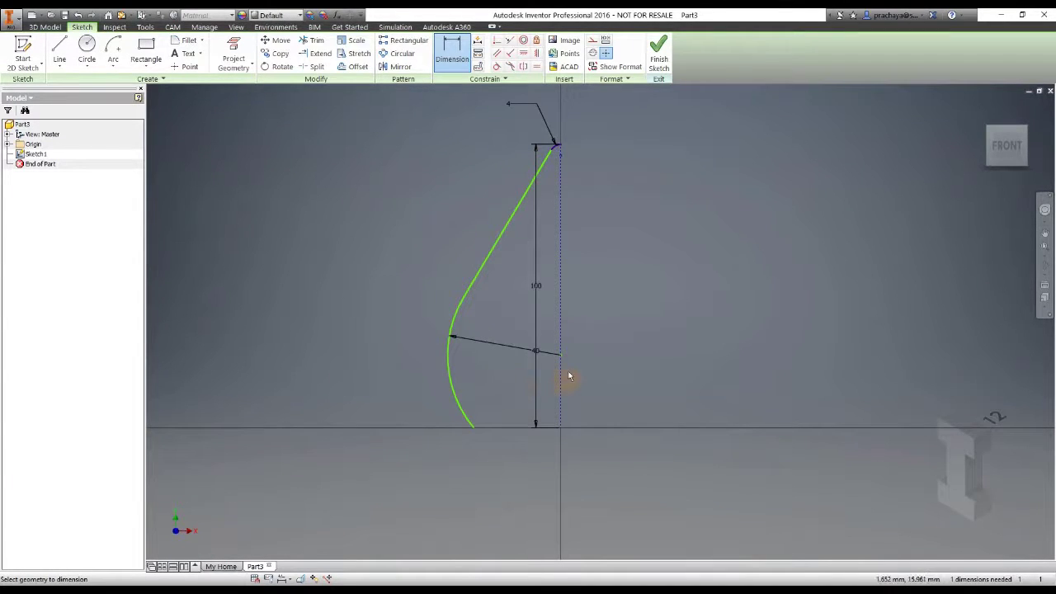
left_click(559, 430)
left_click(636, 382)
type("35")
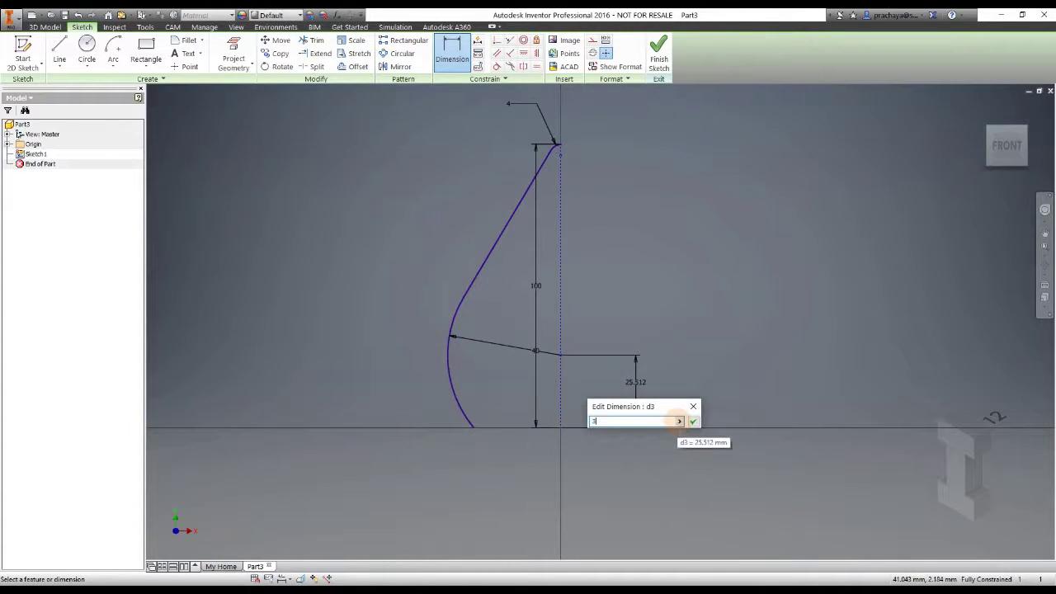
key("Return")
key("Escape")
Finish the sketch and return to the 3D model.
scroll(512, 248, "up", 3)
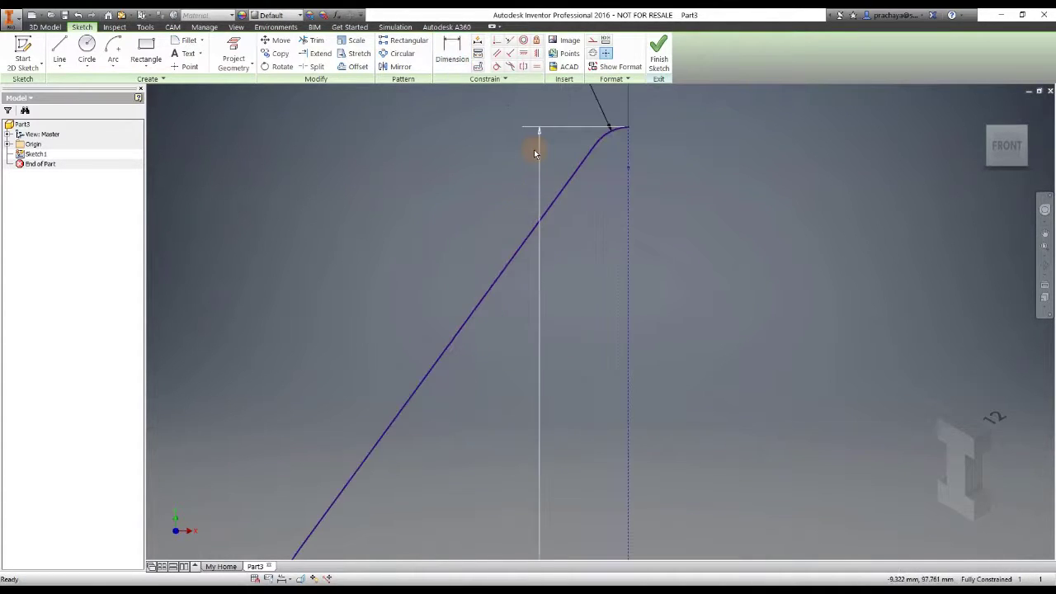
scroll(528, 156, "down", 2)
left_click(660, 58)
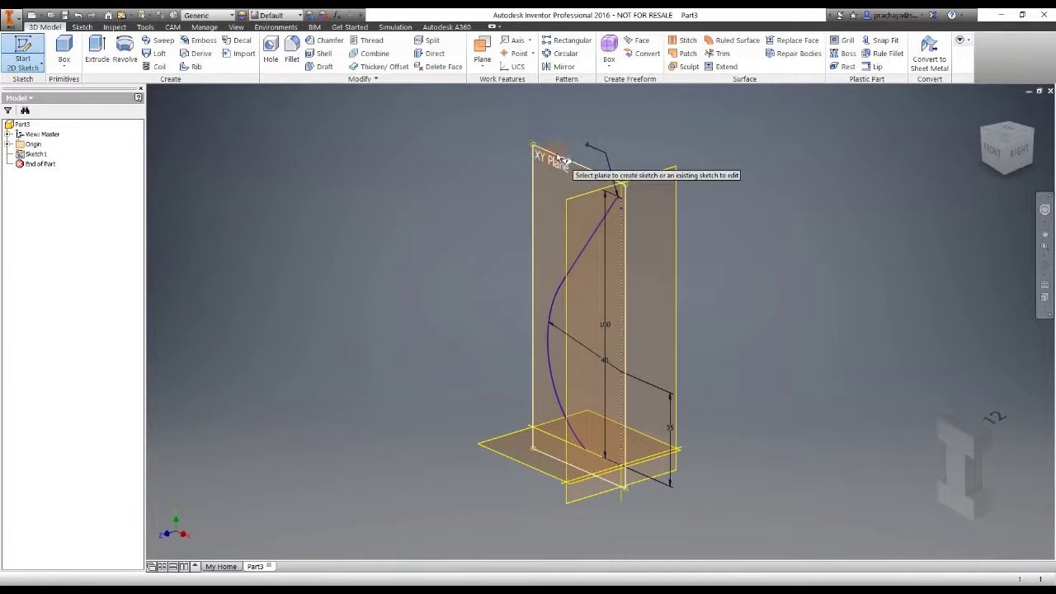
Start a new sketch on the XY plane and recentre the curve in view.
left_click(561, 158)
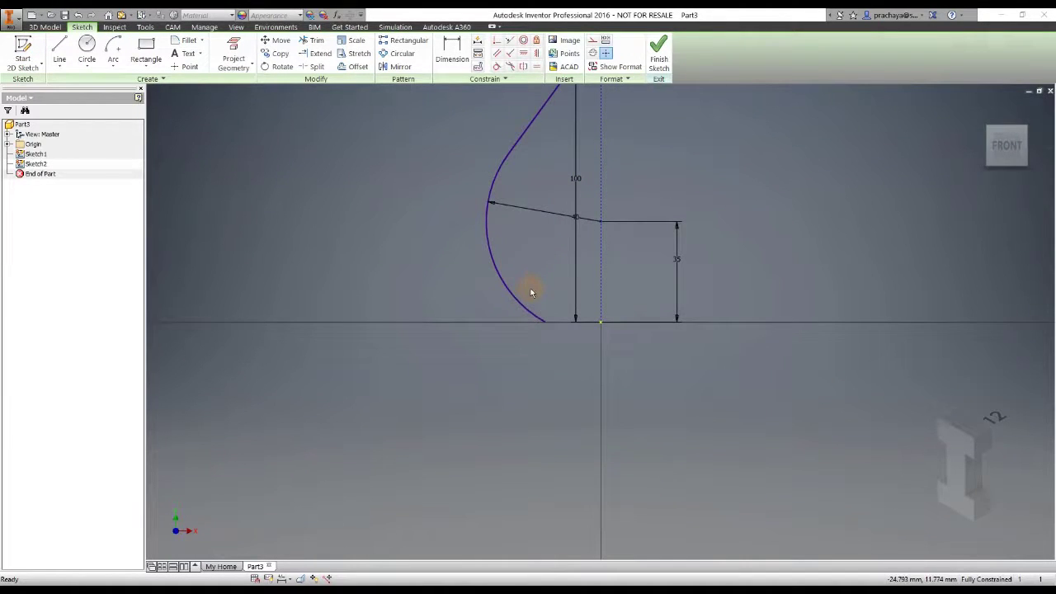
scroll(539, 286, "down", 5)
scroll(539, 286, "up", 3)
scroll(541, 286, "up", 2)
scroll(541, 283, "up", 3)
scroll(540, 273, "down", 3)
middle_click_drag(539, 267, 438, 283)
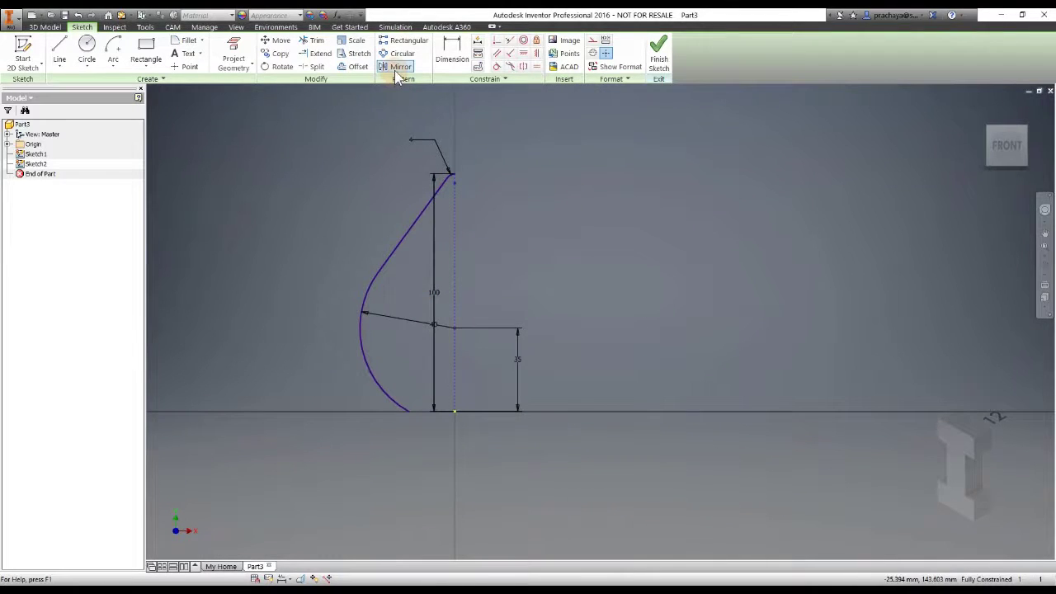
Project Sketch1's entire half-teardrop curve into the new sketch with a window selection.
left_click(233, 57)
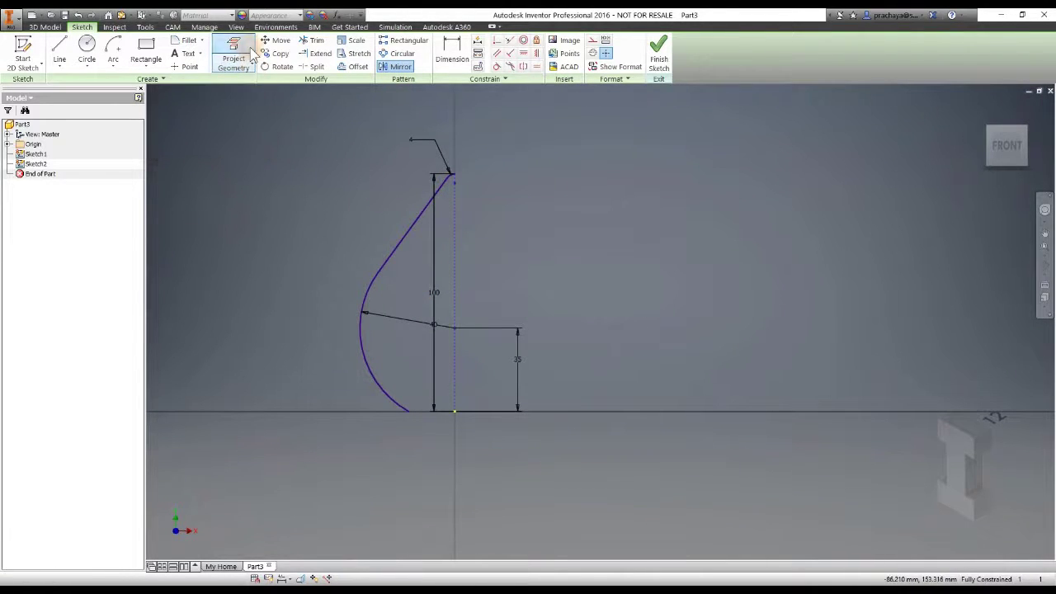
left_click(443, 187)
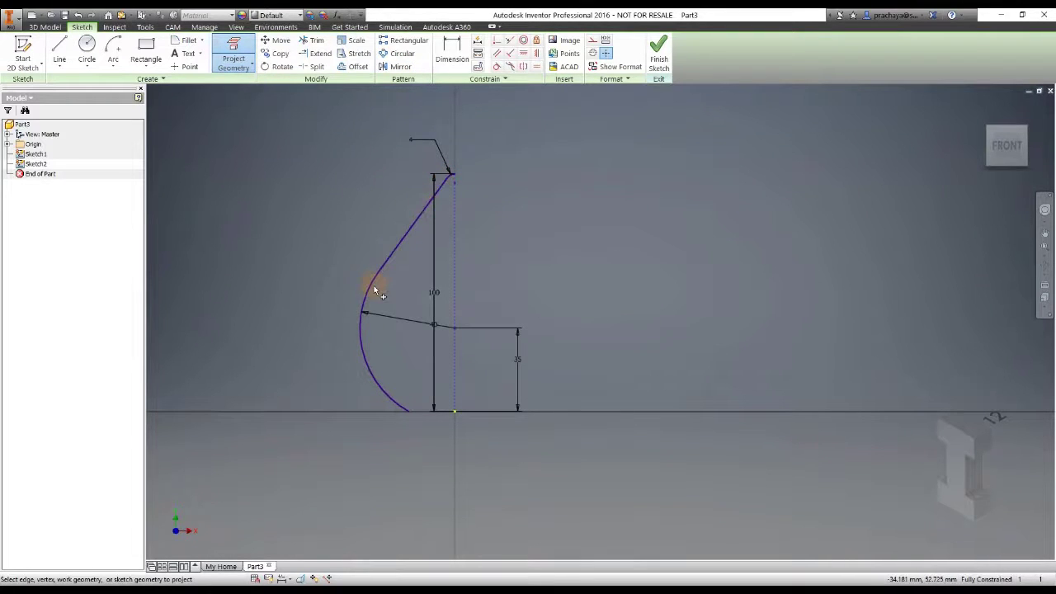
key("Escape")
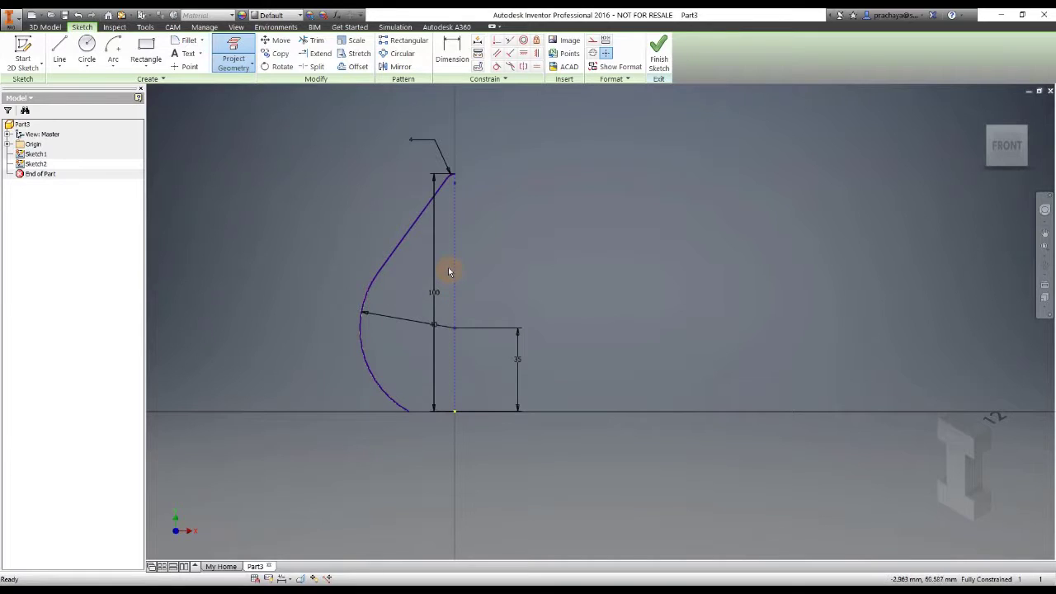
key("c")
left_click(233, 52)
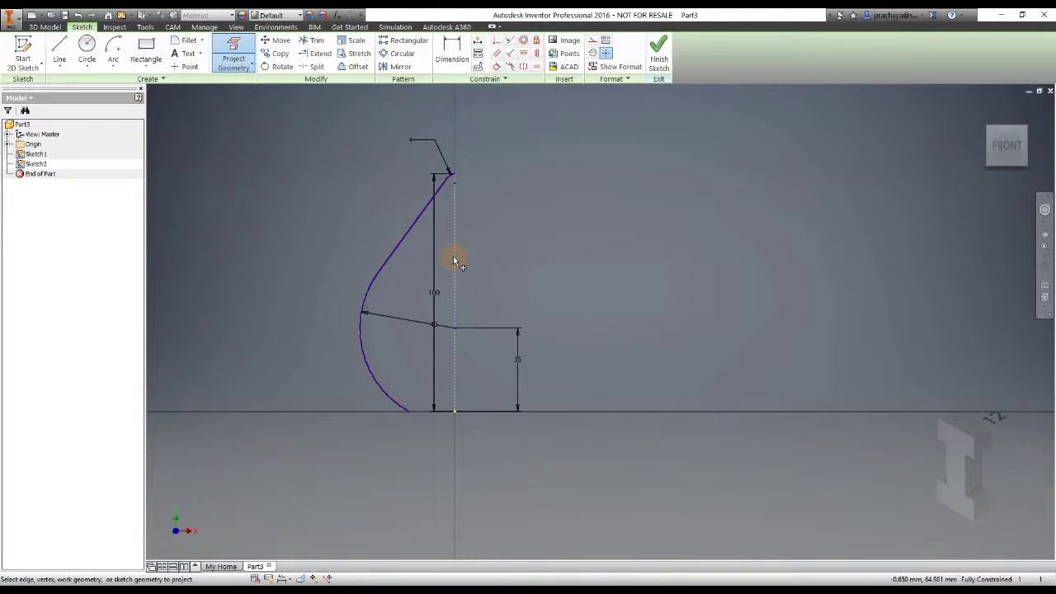
left_click_drag(231, 132, 570, 401)
key("Escape")
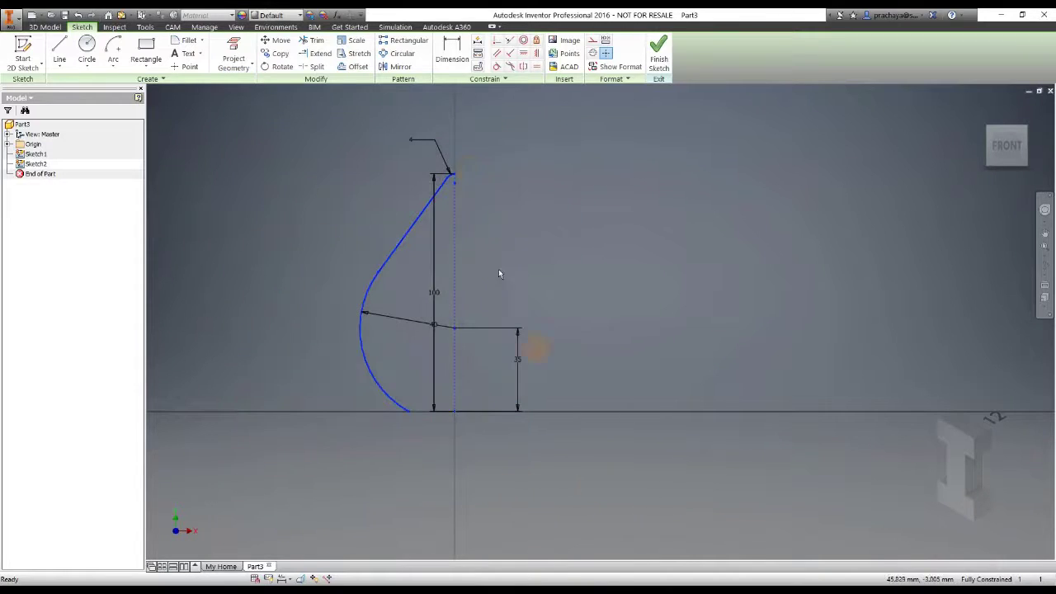
Mirror the projected curve about the vertical centre line.
left_click(401, 66)
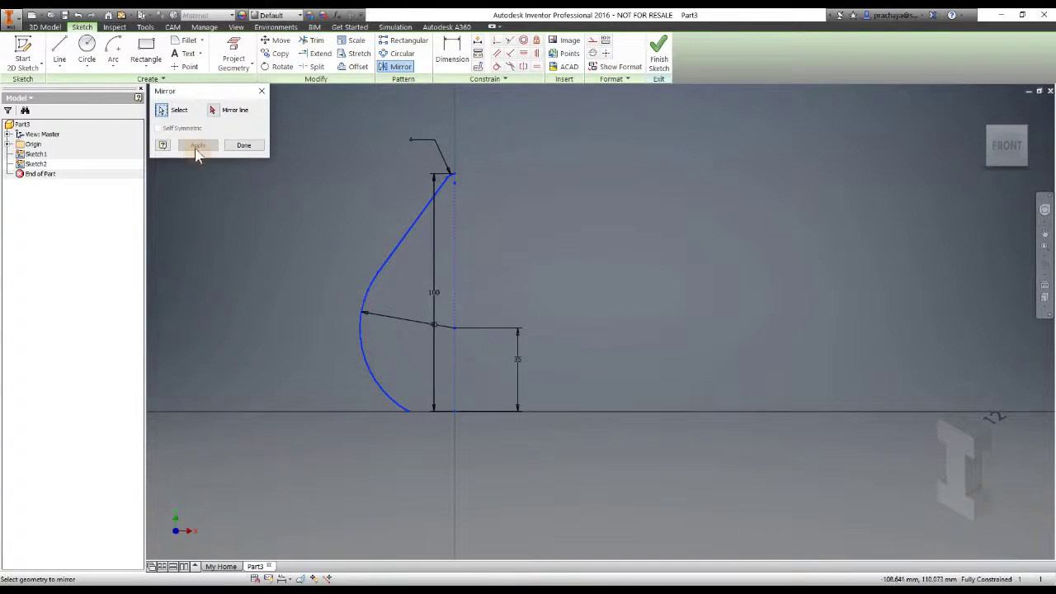
left_click(212, 110)
left_click(455, 269)
left_click(198, 144)
left_click(247, 145)
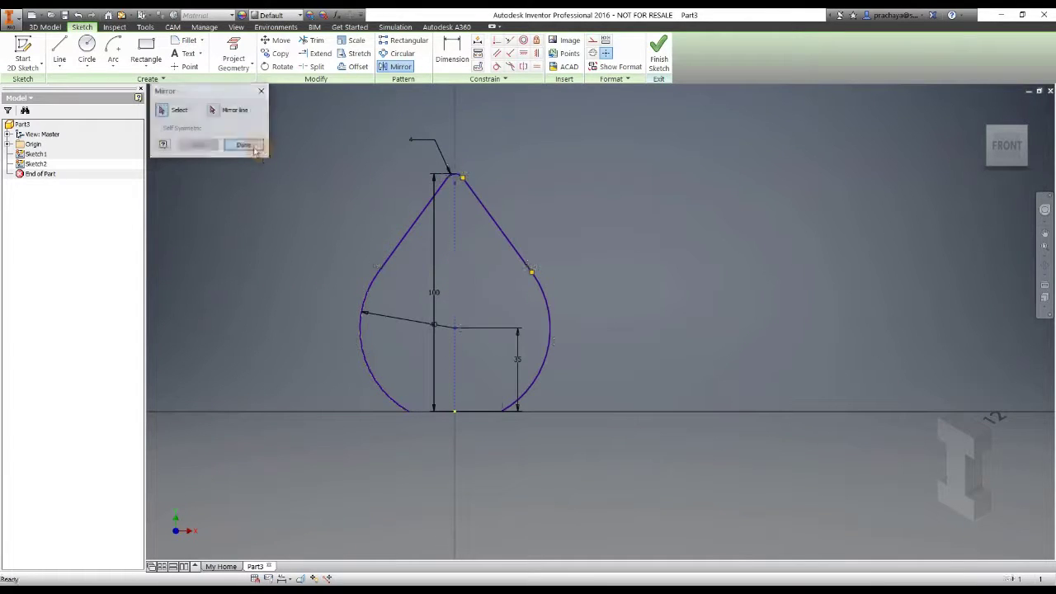
scroll(475, 180, "down", 5)
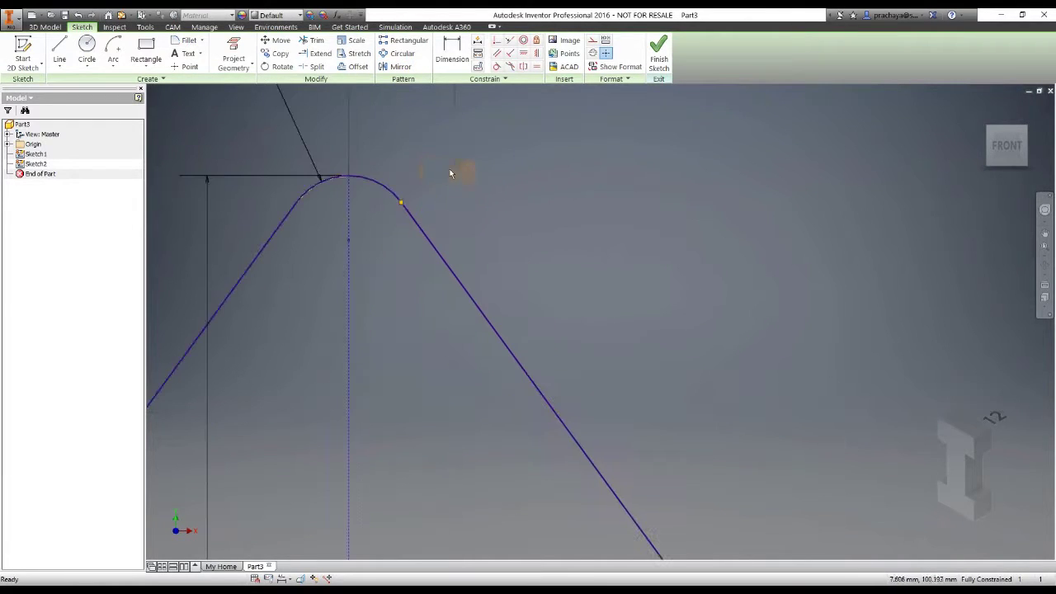
scroll(413, 215, "up", 5)
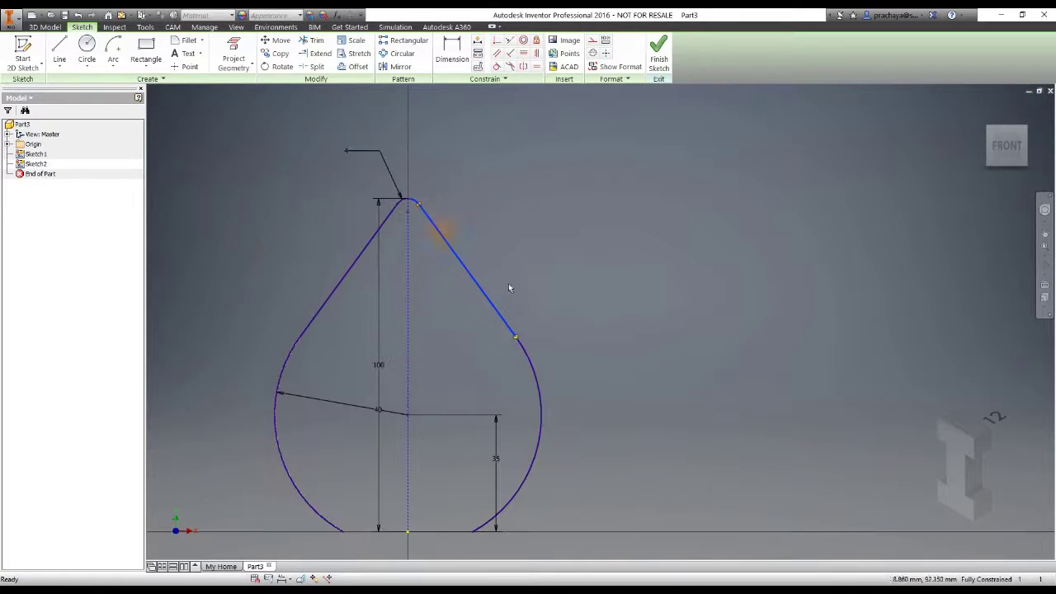
Colour the right-hand line and arc of the teardrop Red.
left_click(532, 356)
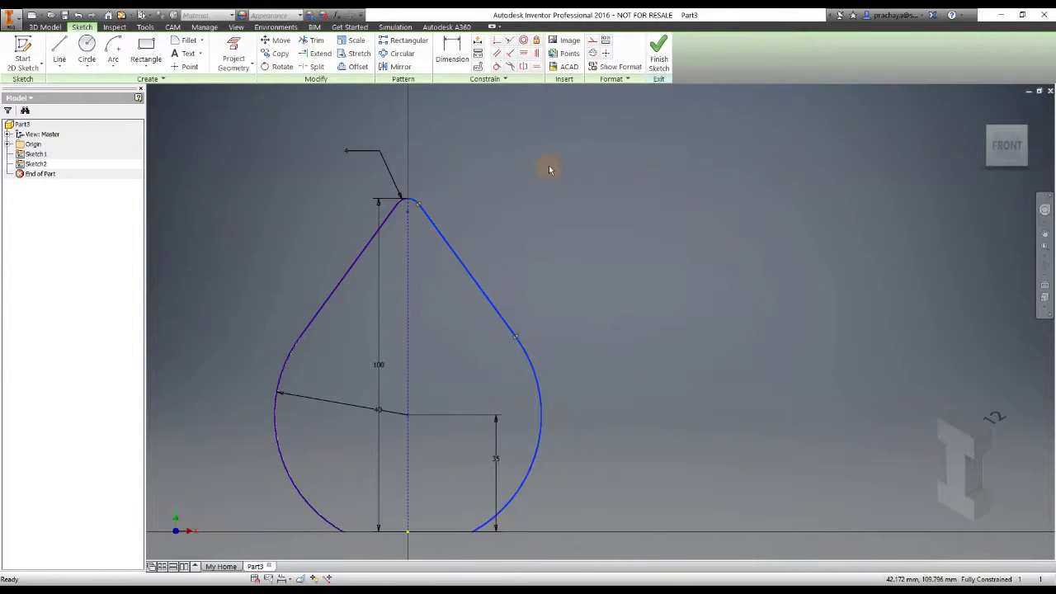
left_click(611, 79)
left_click(610, 104)
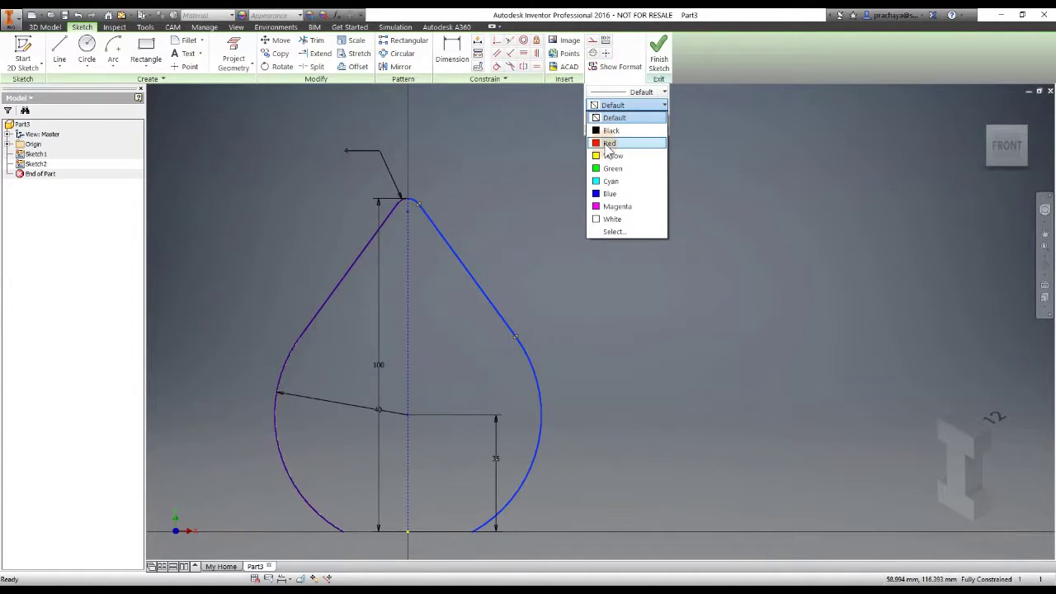
left_click(608, 141)
left_click(601, 210)
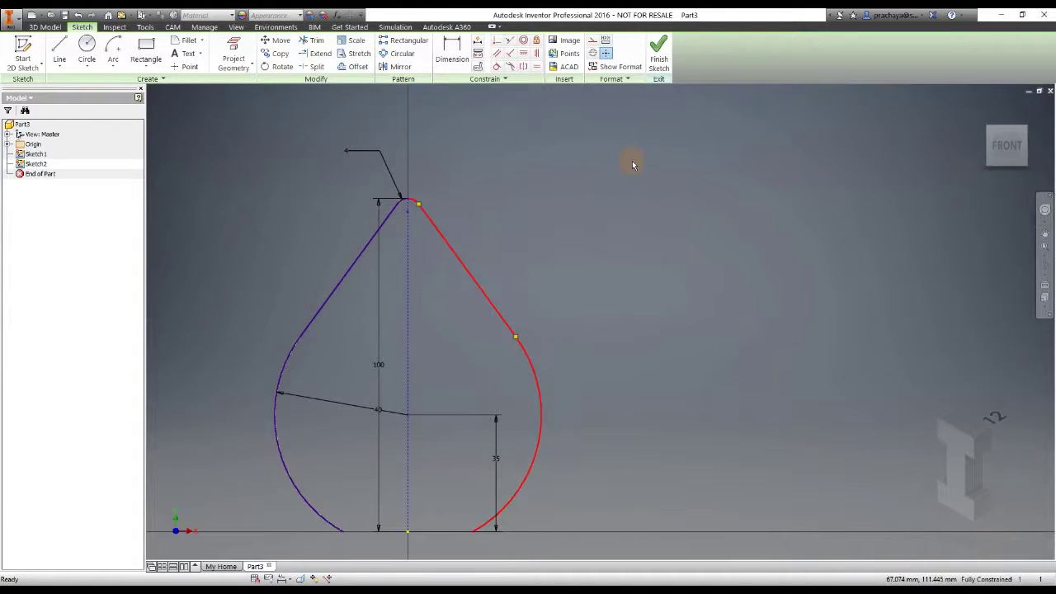
Finish Sketch2, hide Sketch1's dimensions, and start a new sketch on the vertical side plane.
left_click(658, 51)
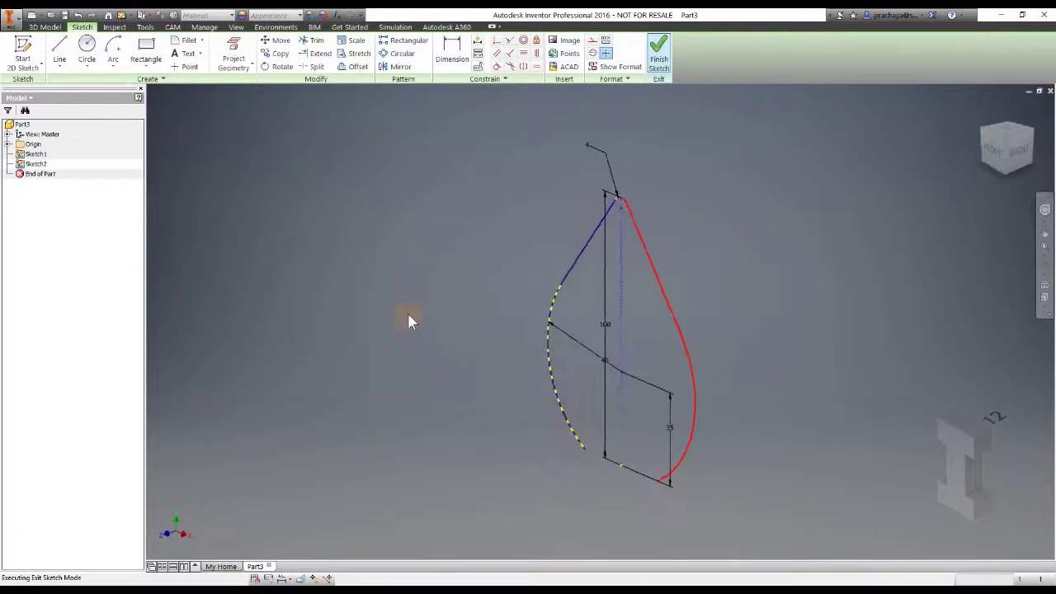
key("Page_Up")
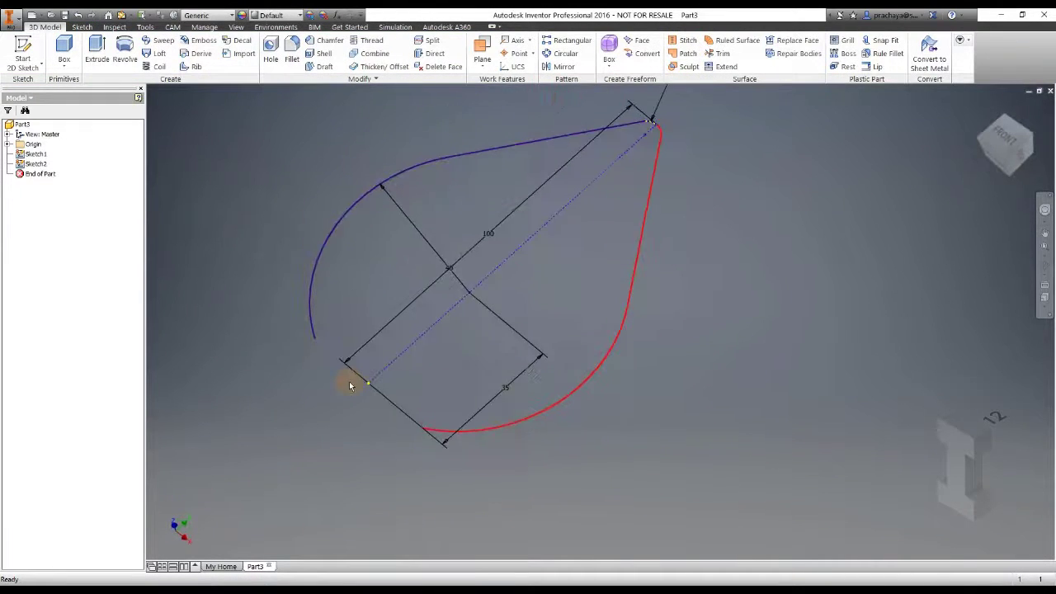
middle_click_drag(264, 270, 259, 206, "shift")
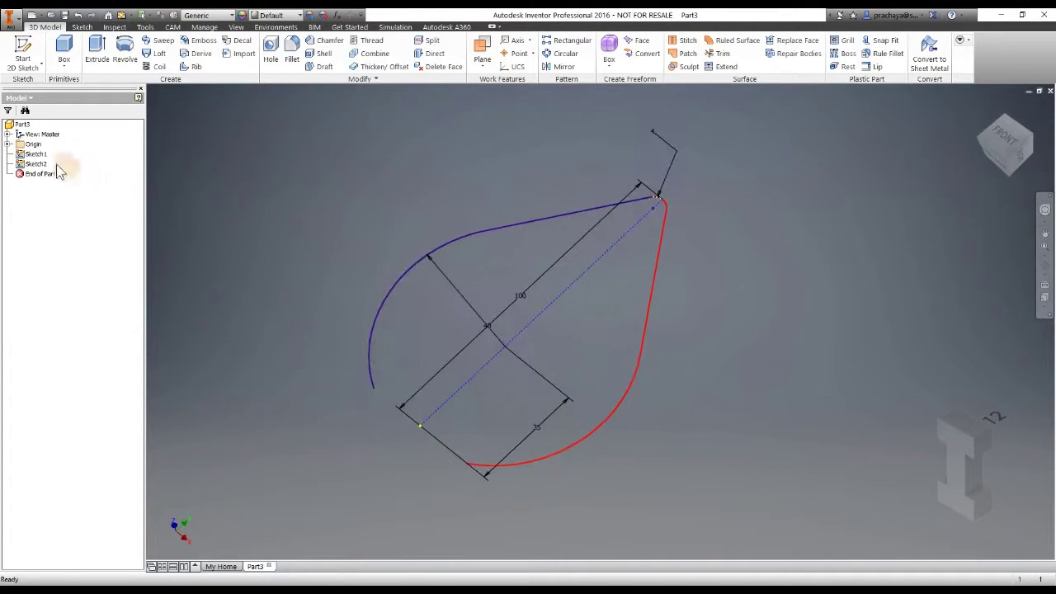
right_click(36, 154)
left_click(114, 283)
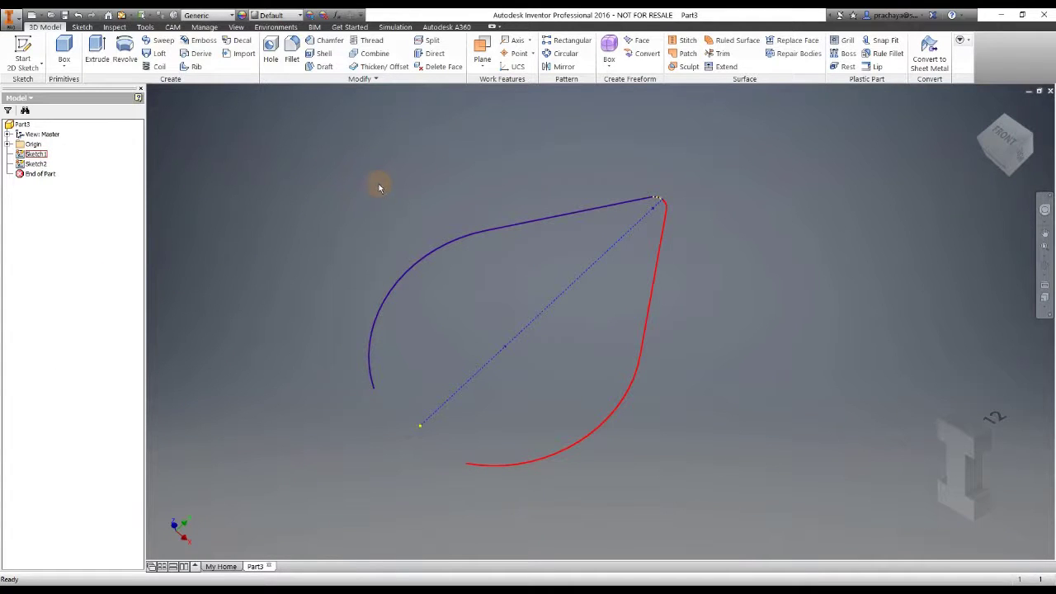
left_click(23, 51)
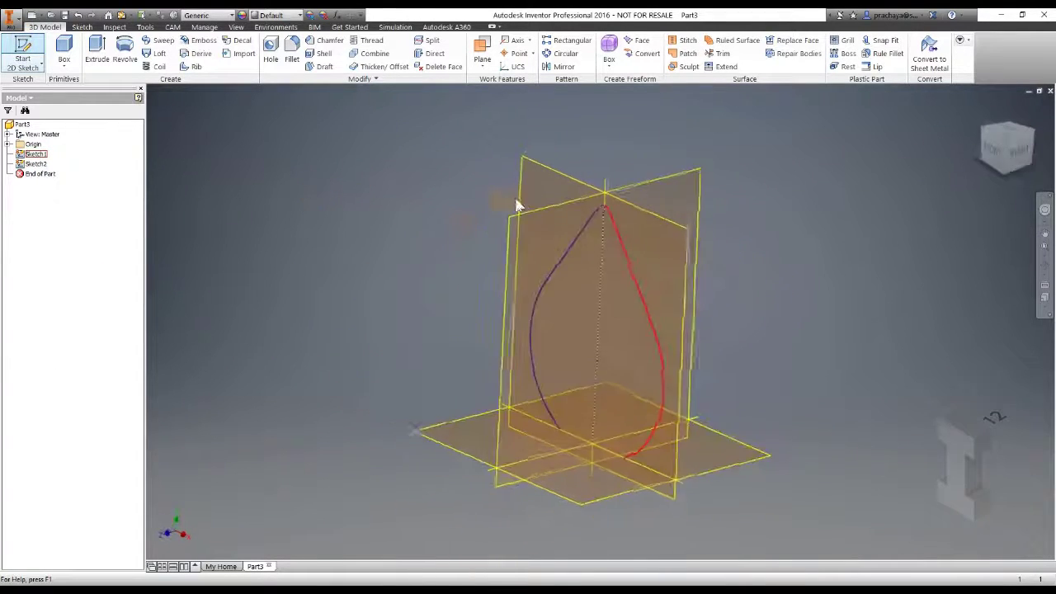
left_click(528, 213)
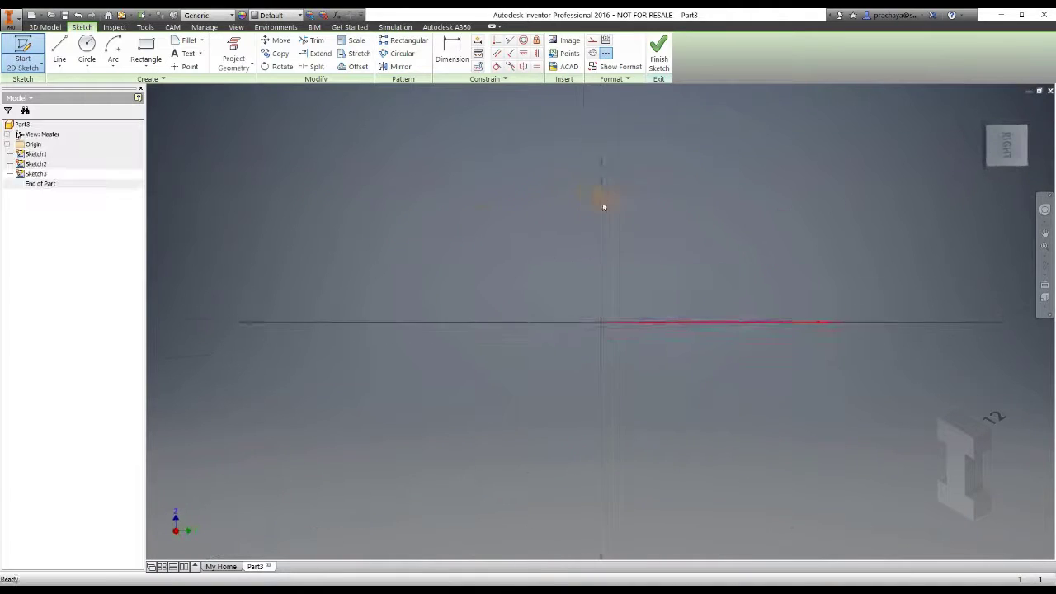
Project the teardrop's centre axis line into the new side-plane sketch.
middle_click_drag(448, 212, 326, 128, "shift")
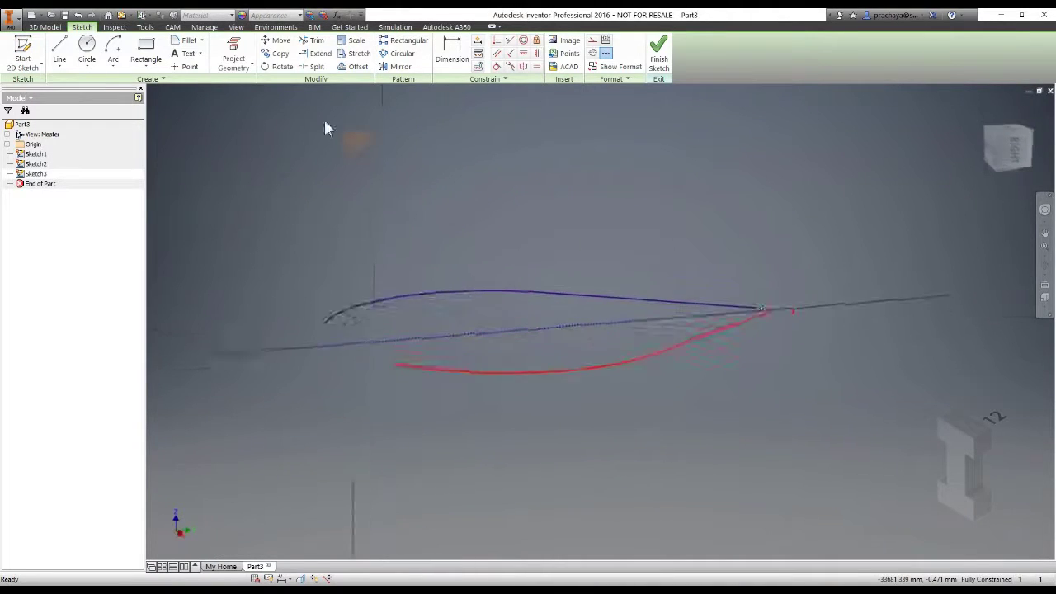
left_click(234, 54)
left_click(561, 330)
key("Escape")
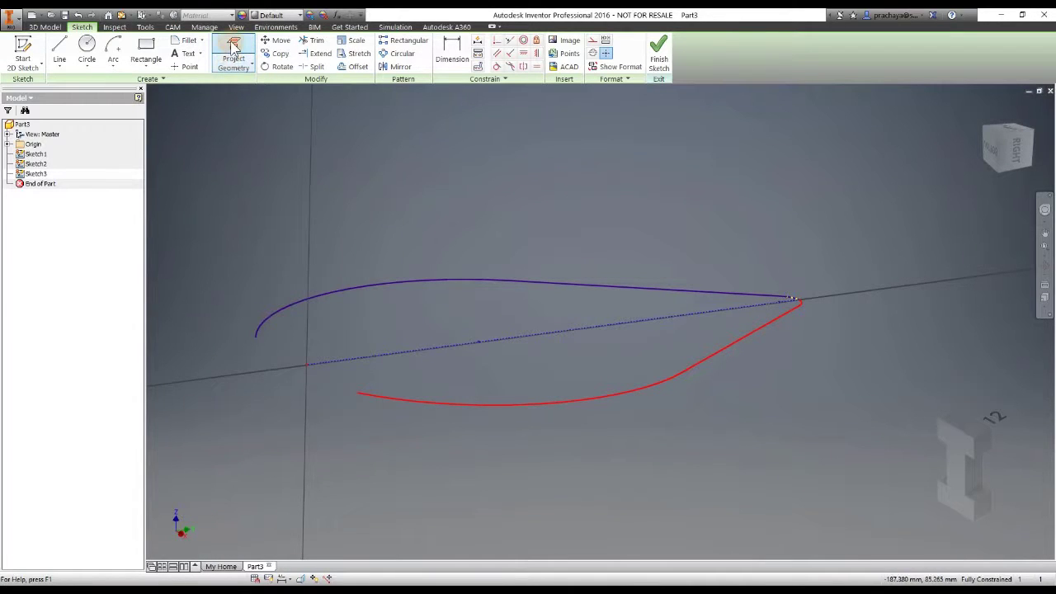
Draw a tangent arc and straight line off the tip, then view the sketch from the Right.
left_click(62, 56)
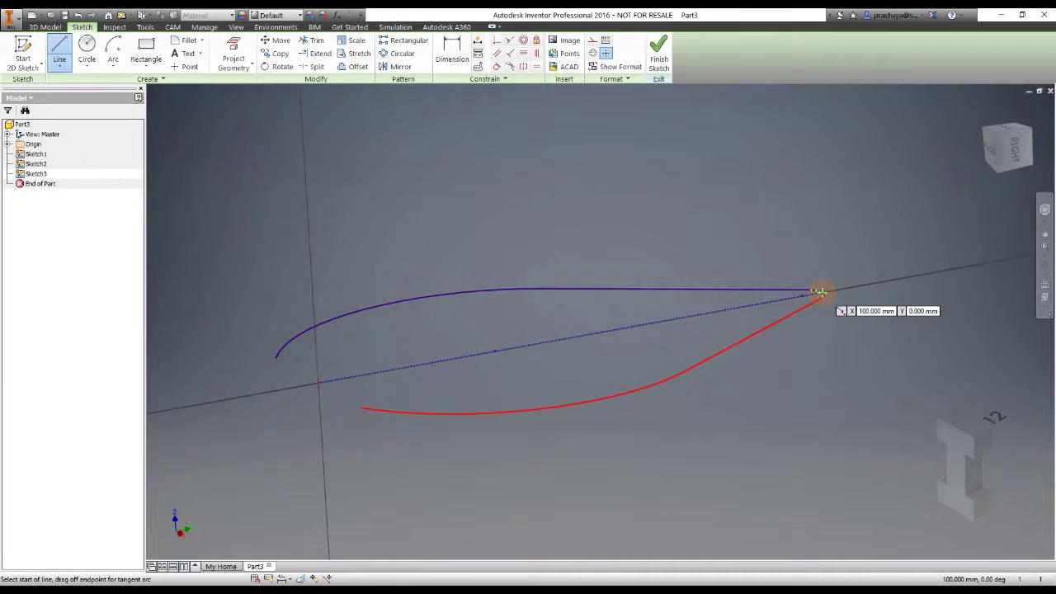
left_click_drag(821, 291, 786, 249)
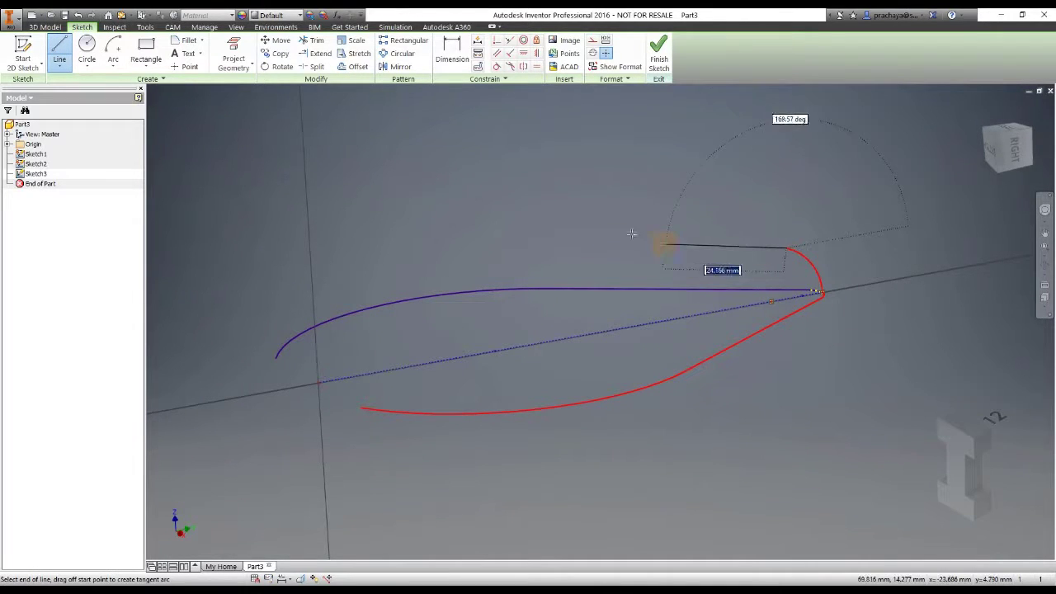
left_click(548, 199)
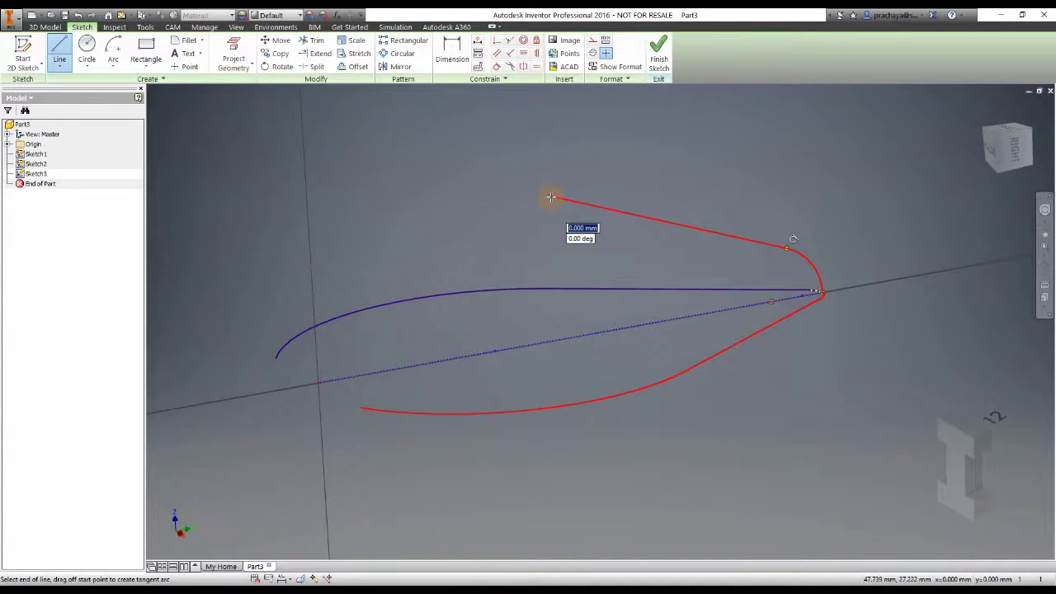
key("Escape")
mouse_move(1008, 147)
left_mouse_down()
mouse_move(1027, 170)
mouse_move(1013, 150)
left_mouse_up()
left_click(1006, 145)
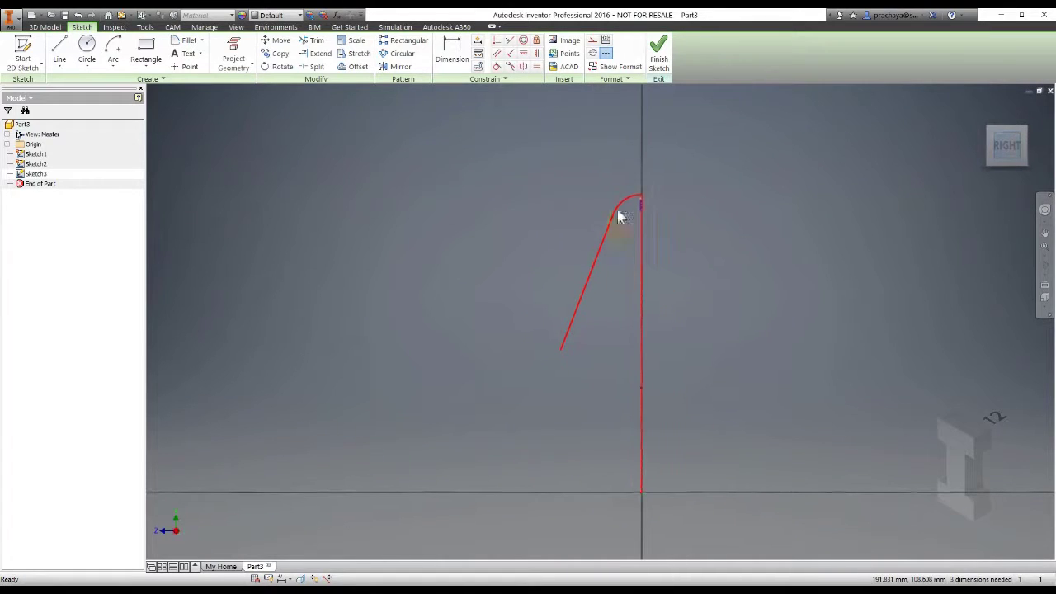
Give the tip arc a 4 mm radius and shorten the red line.
key("d")
left_click(624, 205)
left_click(642, 227)
type("4")
left_click(655, 220)
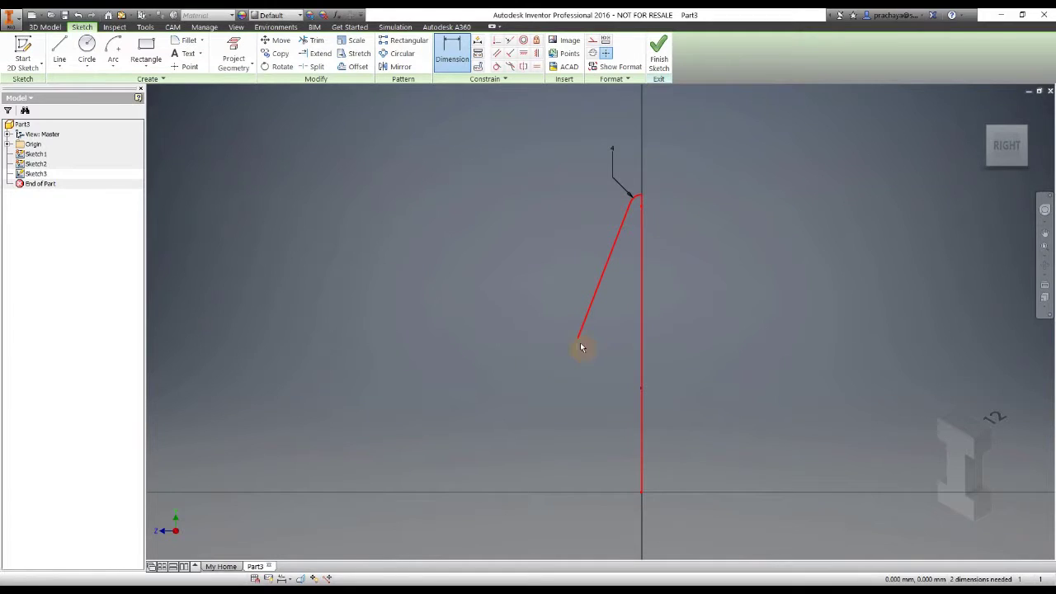
key("Escape")
middle_click_drag(599, 412, 559, 368)
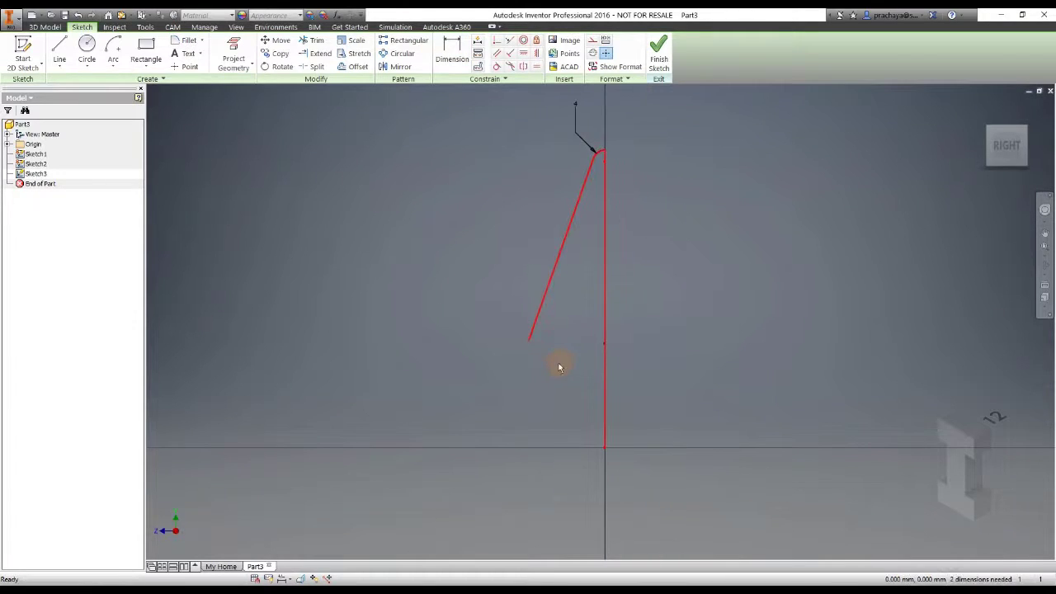
left_click_drag(532, 344, 552, 279)
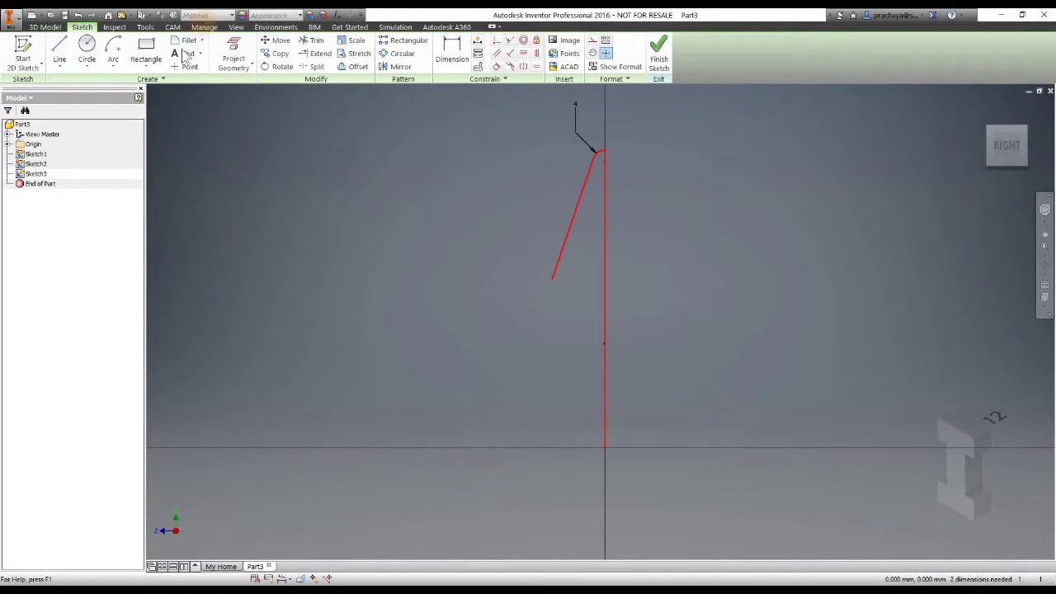
Add a three-point arc from the red line's lower end down to the base line.
left_click(113, 68)
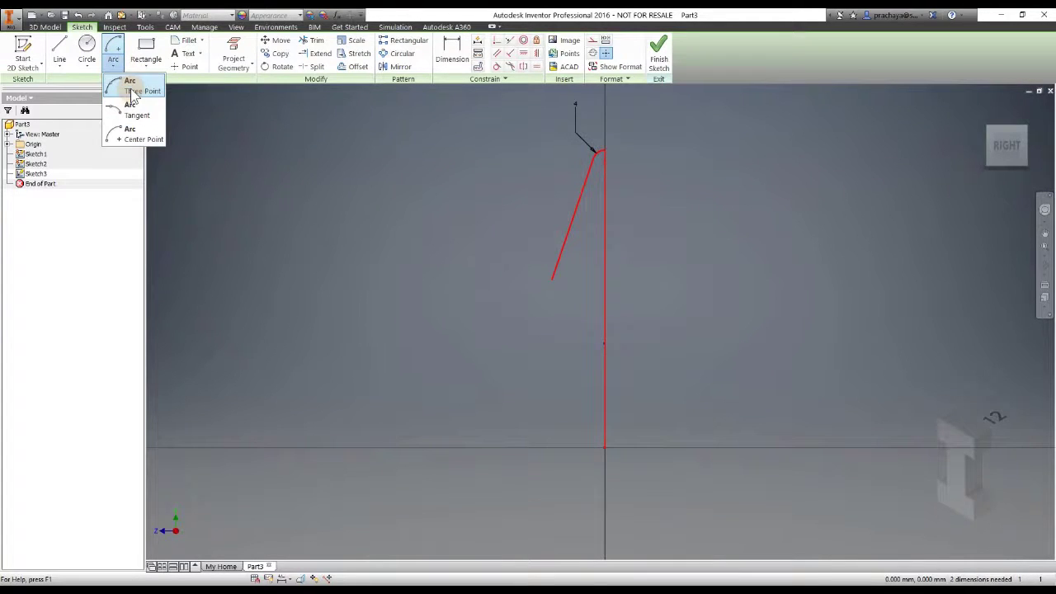
left_click(124, 136)
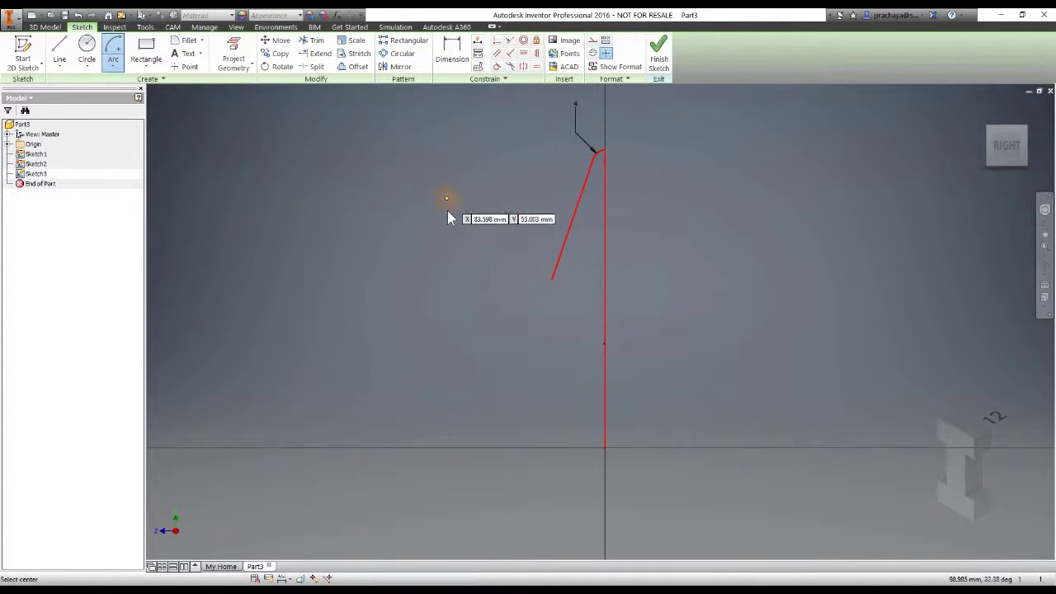
left_click(113, 68)
left_click(124, 89)
left_click(552, 279)
left_click(549, 445)
left_click(536, 377)
middle_click_drag(551, 356, 493, 336)
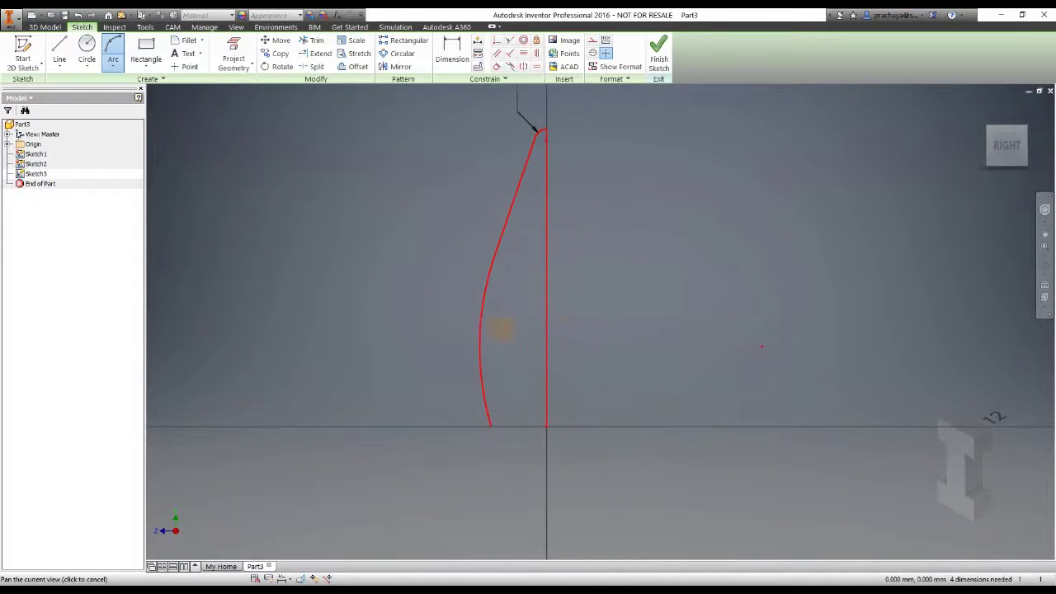
key("Escape")
key("d")
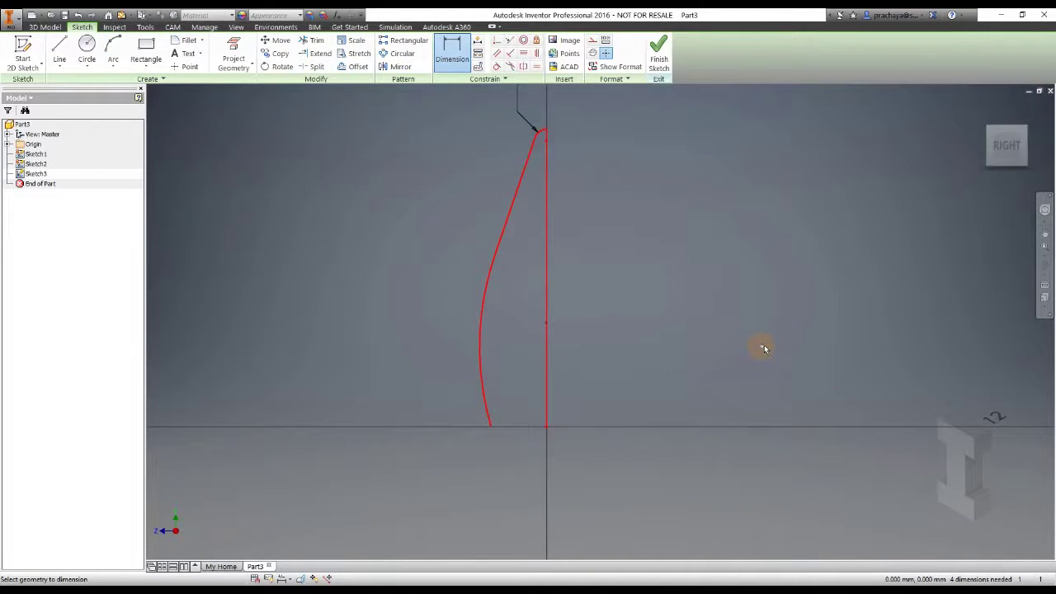
Place 35 mm height and 117 mm horizontal dimensions on the lone sketch point.
left_click(549, 427)
left_click(762, 346)
left_click(783, 394)
type("35")
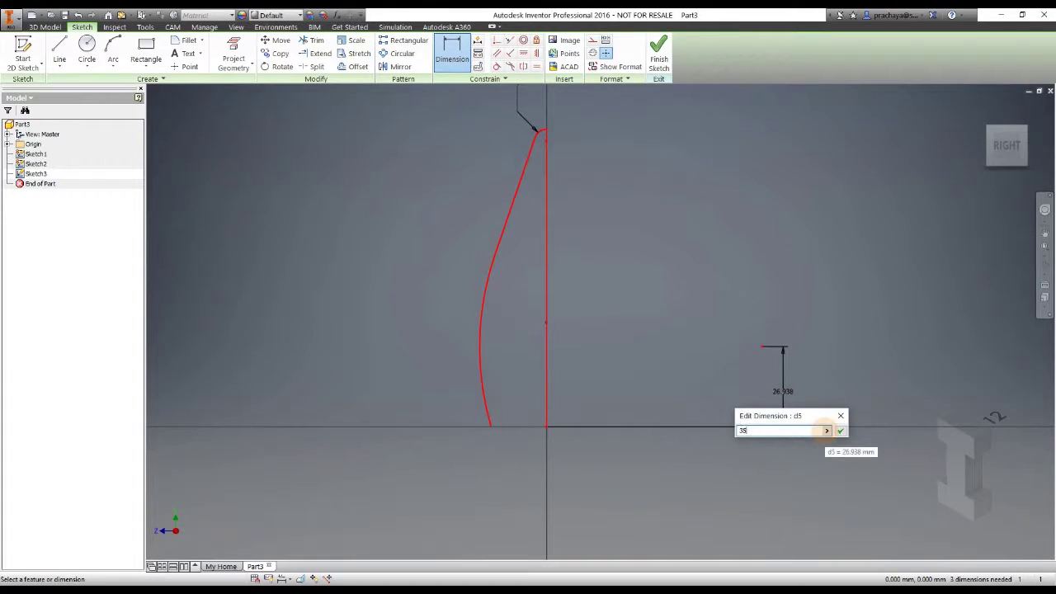
key("Return")
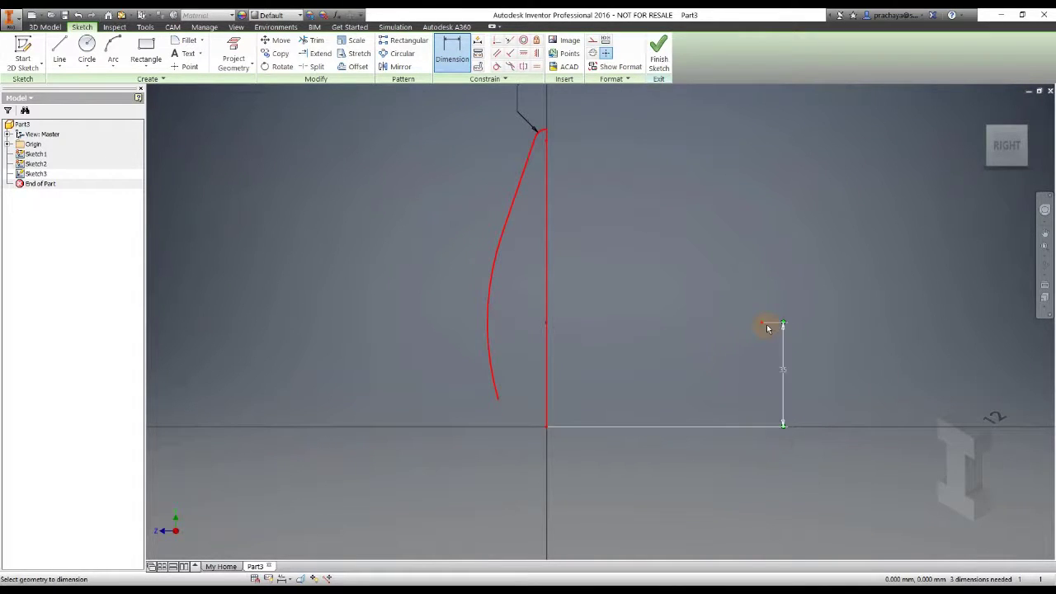
left_click(549, 355)
left_click(761, 324)
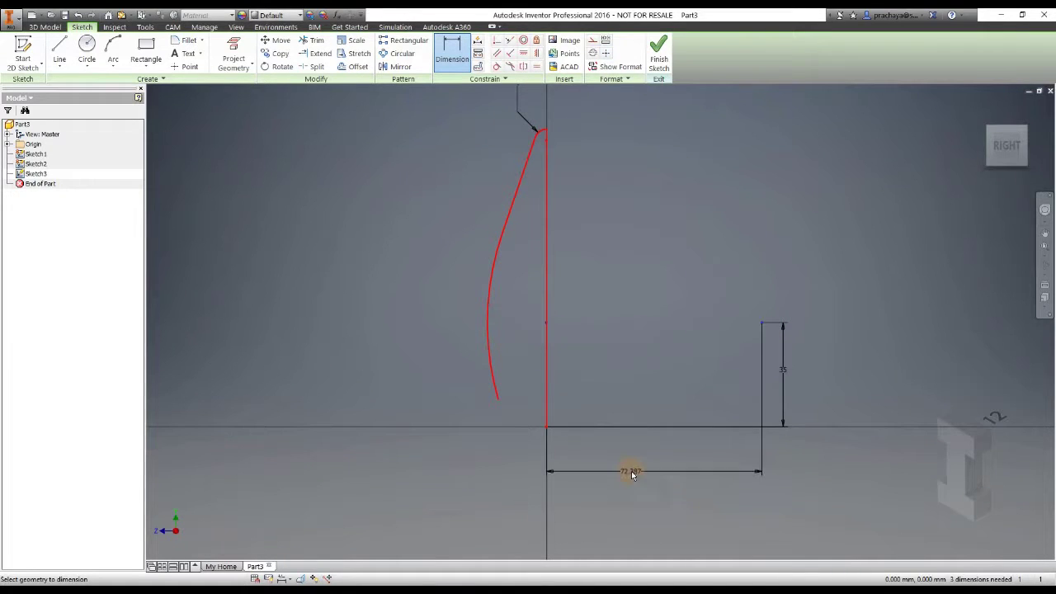
left_click(631, 471)
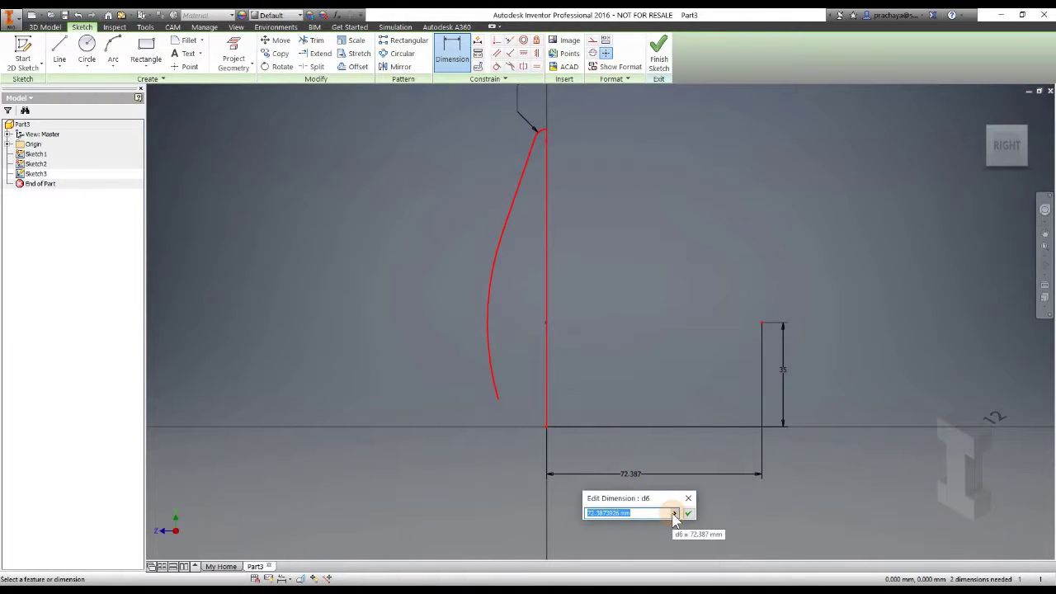
type("117")
key("Return")
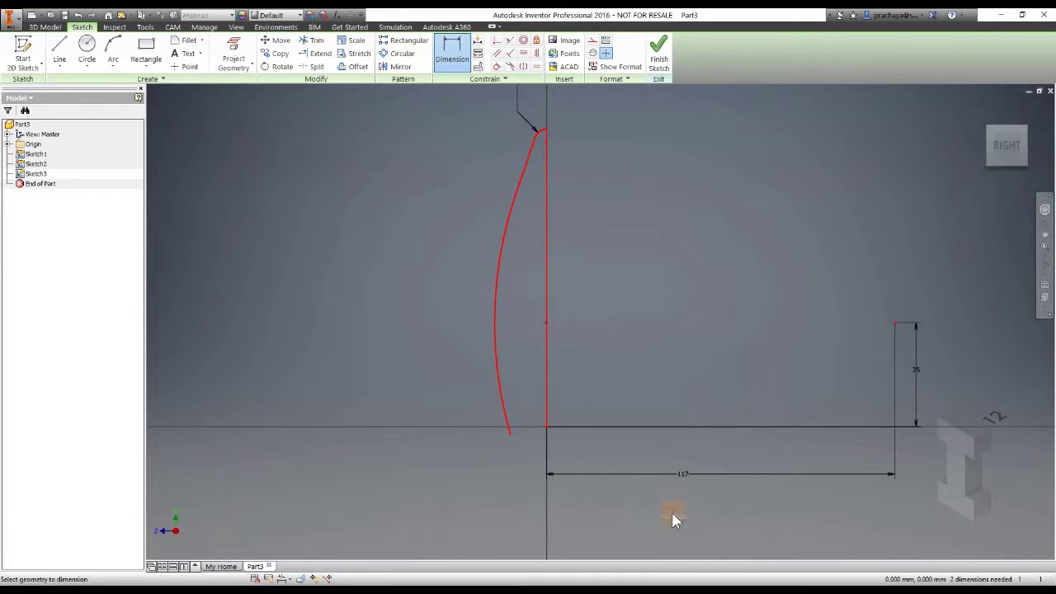
right_click(533, 460)
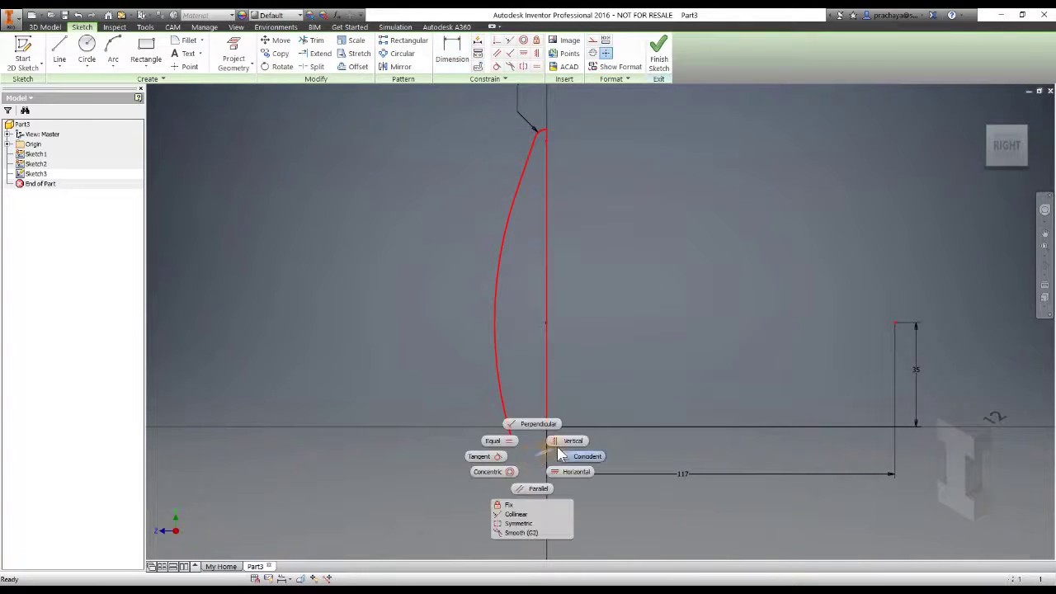
Constrain the curved side's bottom end horizontally level with the vertical line's base.
left_click(561, 445)
left_click(510, 435)
left_click(505, 452)
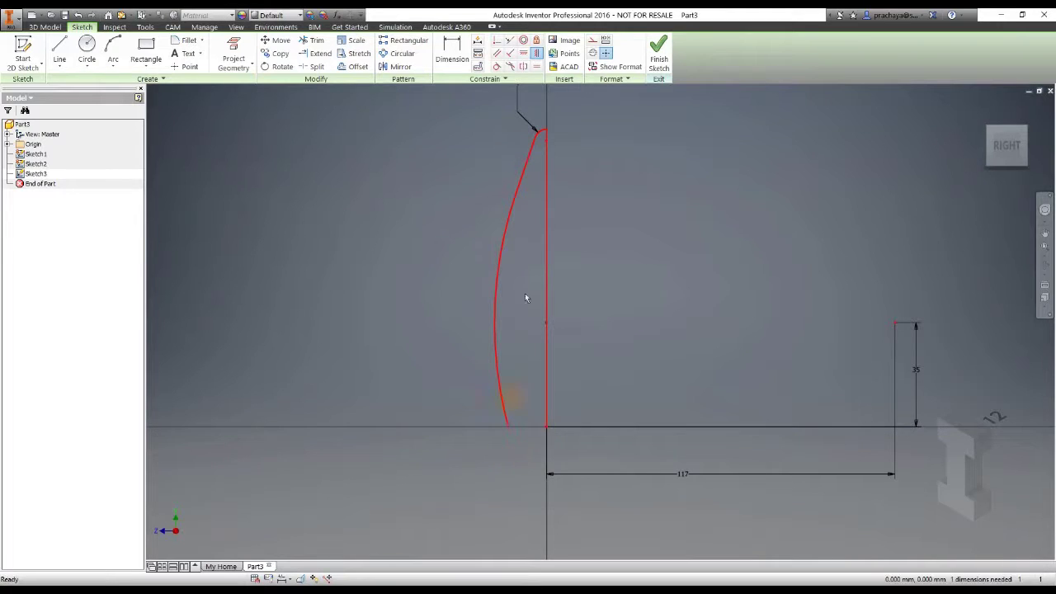
scroll(536, 214, "up", 1)
scroll(513, 279, "up", 2)
scroll(513, 236, "up", 3)
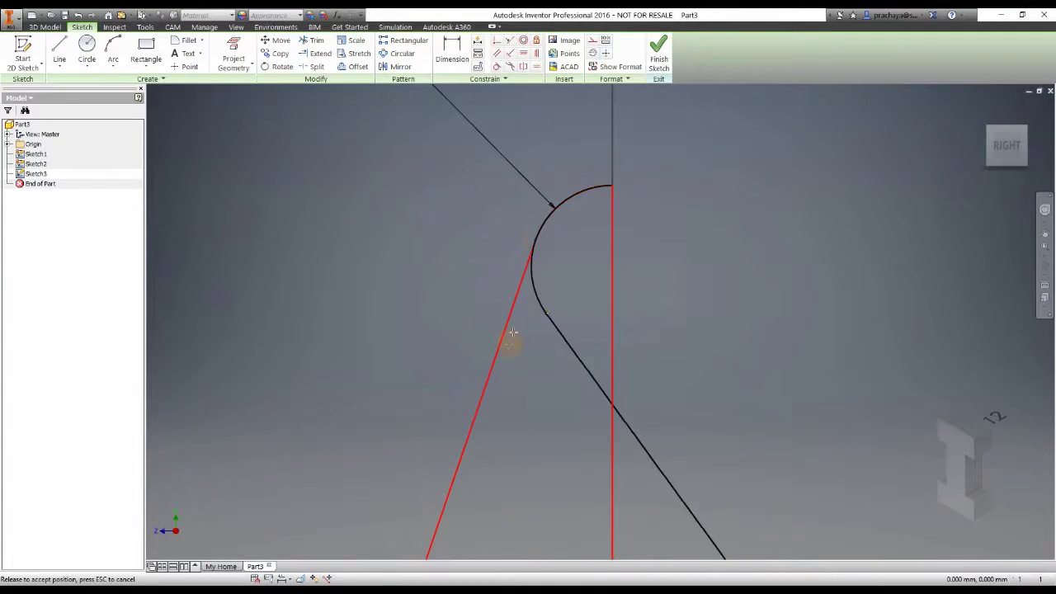
scroll(540, 208, "down", 2)
scroll(466, 253, "down", 1)
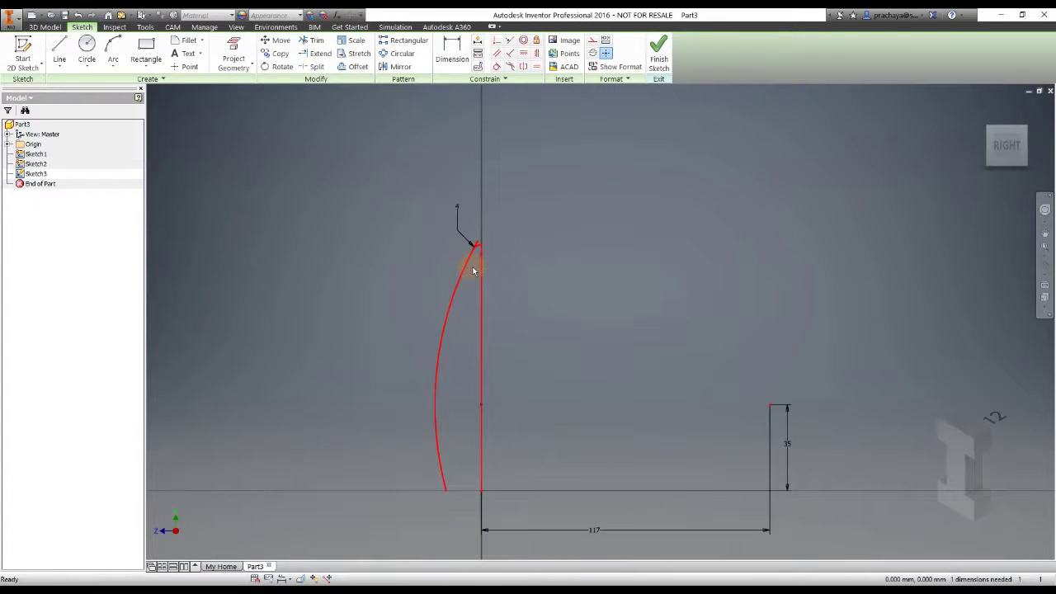
scroll(470, 291, "up", 2)
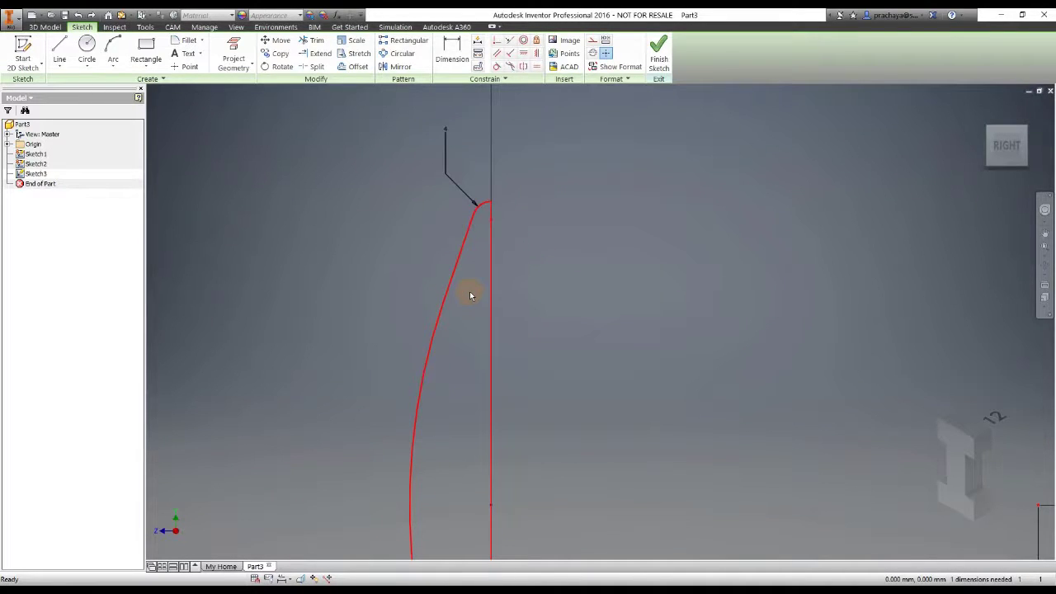
Make the top arc tangent to the curved side, dismissing the 'constraint already exists' notice.
right_click(467, 290)
left_click(452, 276)
left_click(472, 212)
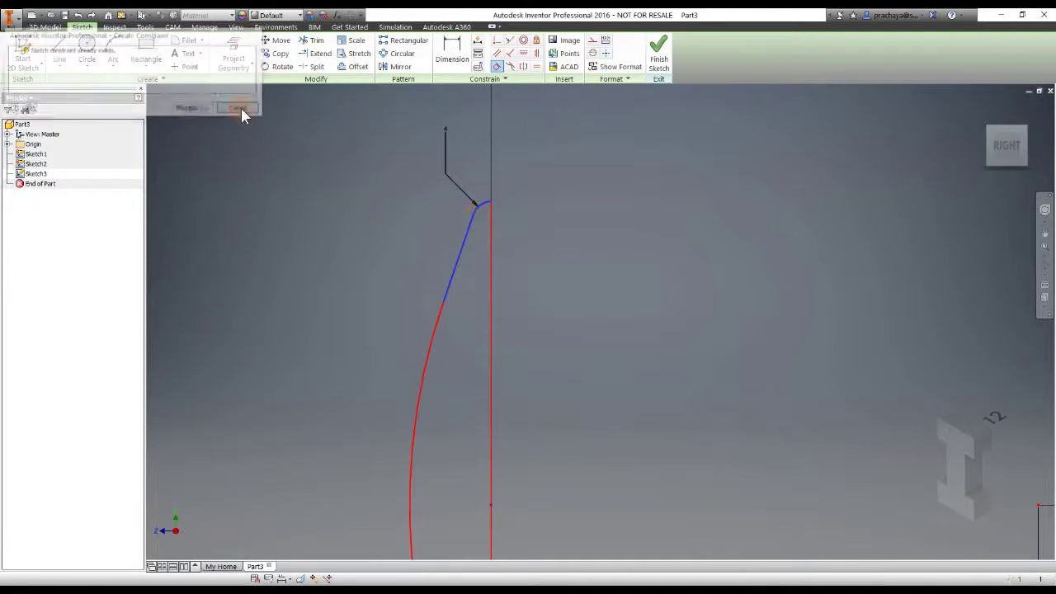
left_click(237, 109)
left_click(447, 294)
left_click(440, 309)
left_click(237, 109)
scroll(274, 137, "down", 5)
scroll(290, 217, "up", 1)
key("d")
scroll(313, 239, "up", 4)
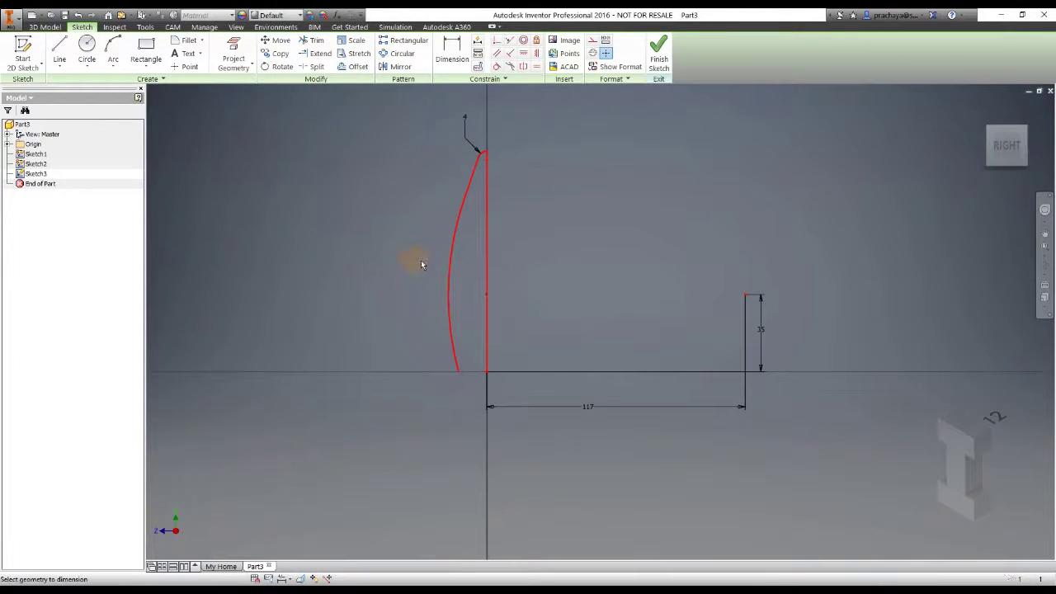
Dimension the curved side to 130, replacing 134.452, to fully constrain Sketch3.
left_click(452, 294)
left_click(439, 320)
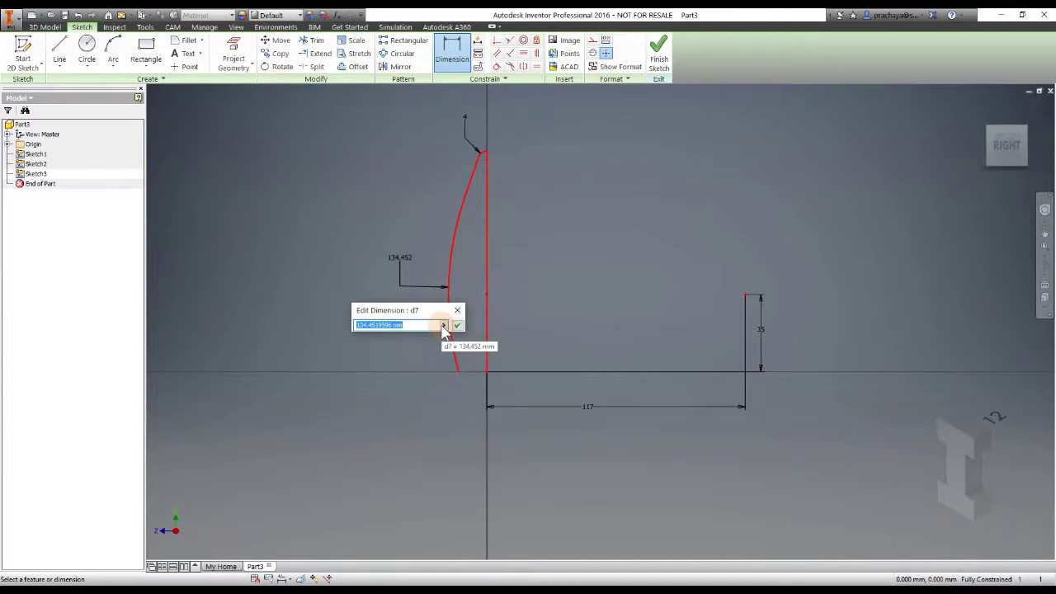
type("130")
key("Return")
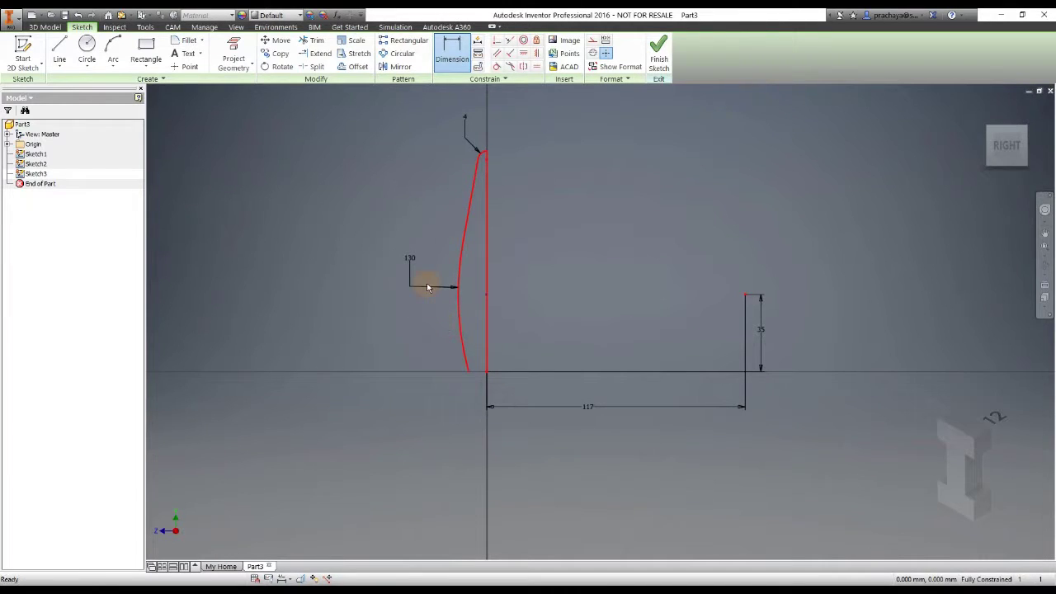
key("Escape")
left_click(458, 281)
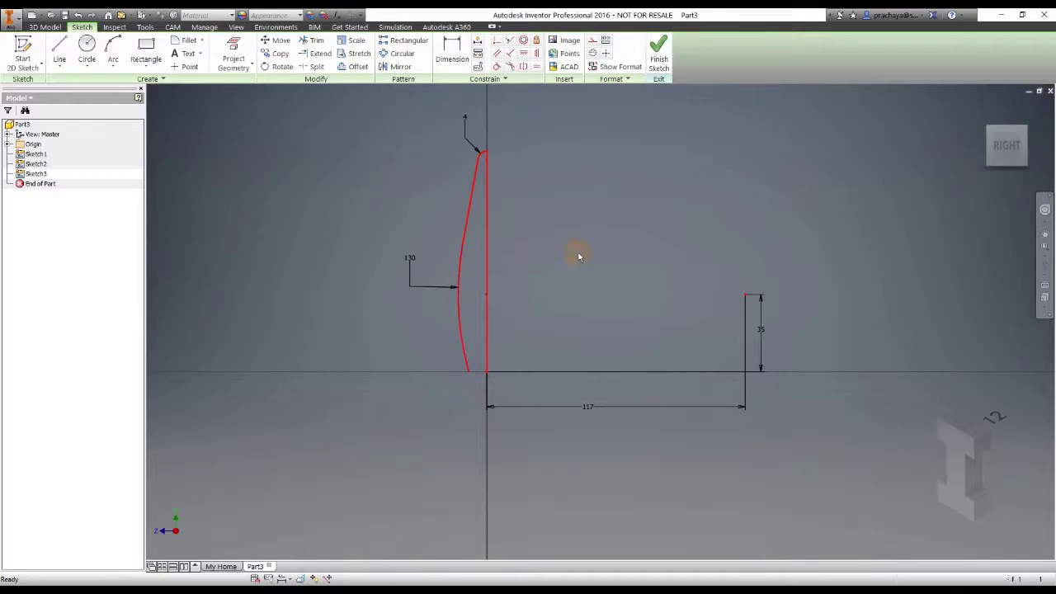
scroll(478, 168, "up", 5)
Colour the selected curved side and top arc cyan.
left_click(502, 111, "ctrl")
left_click(612, 79)
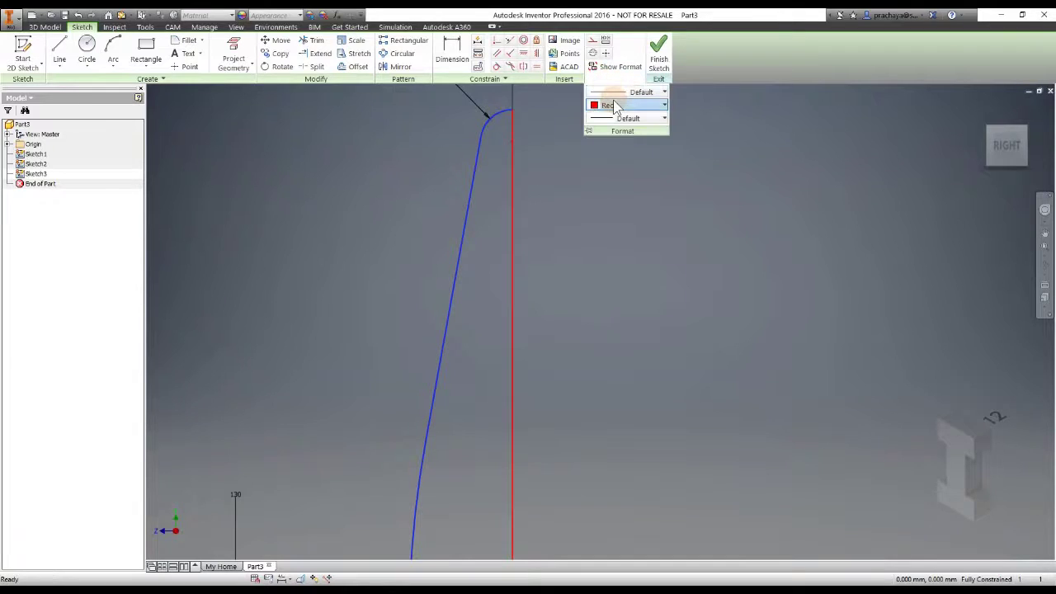
left_click(615, 106)
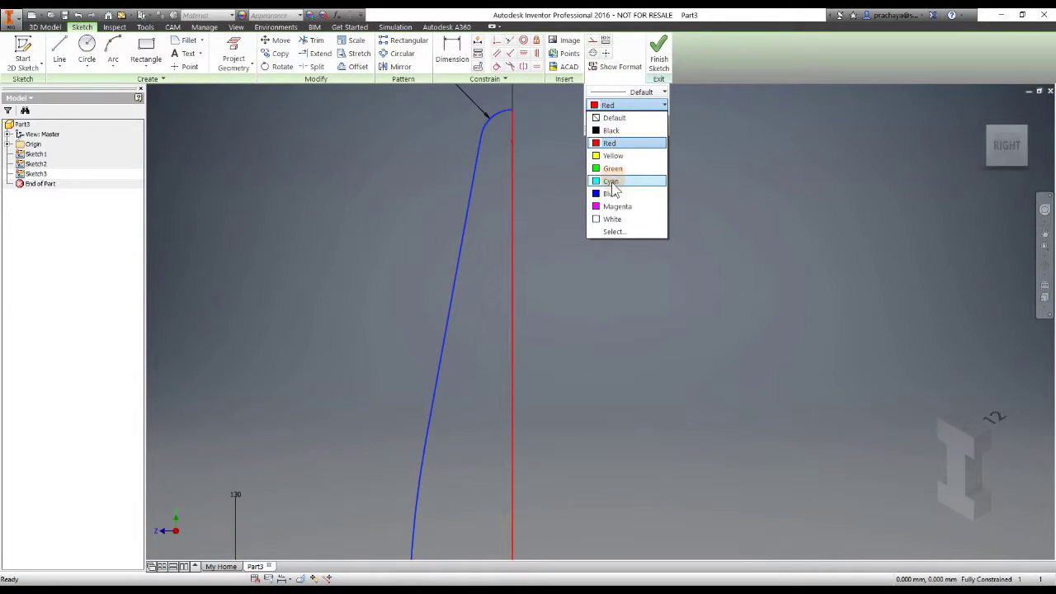
left_click(615, 180)
Finish Sketch3 and start Sketch4 on an origin plane.
key("d")
scroll(570, 251, "down", 3)
scroll(573, 250, "down", 4)
key("Escape")
left_click(658, 54)
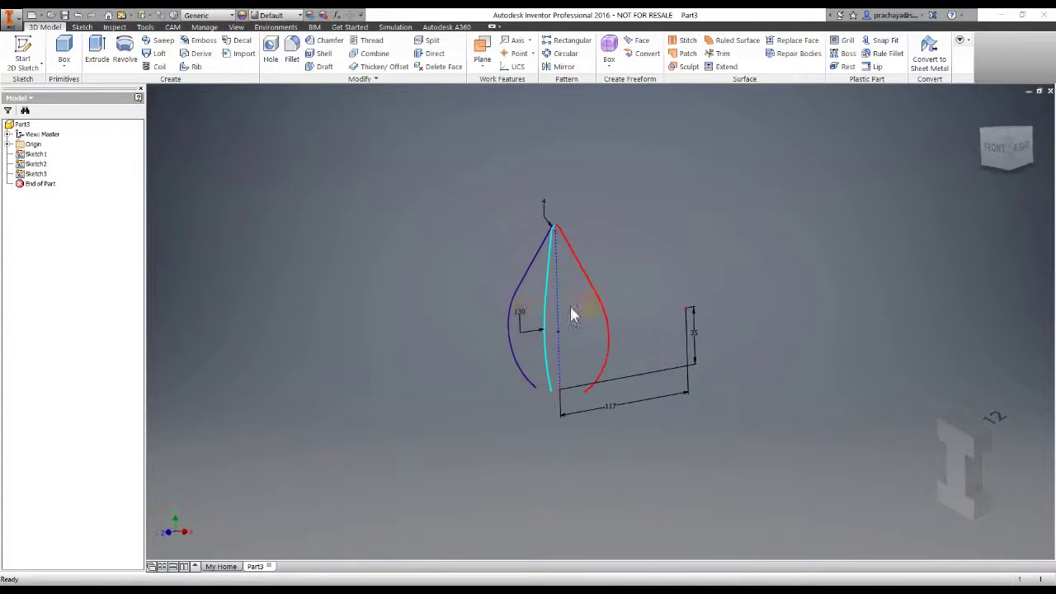
left_click(409, 273)
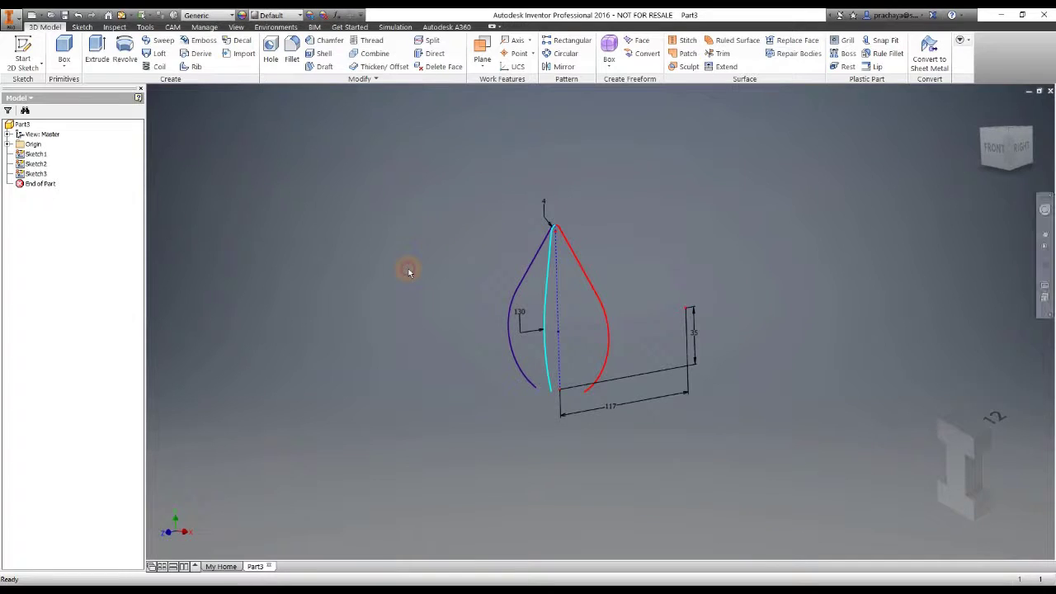
key("s")
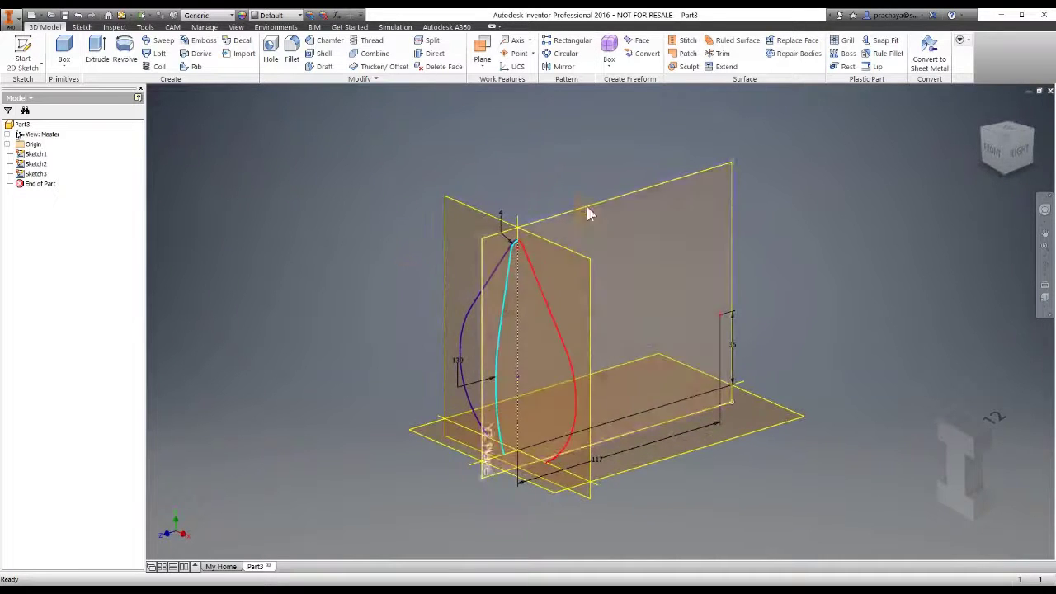
left_click(591, 211)
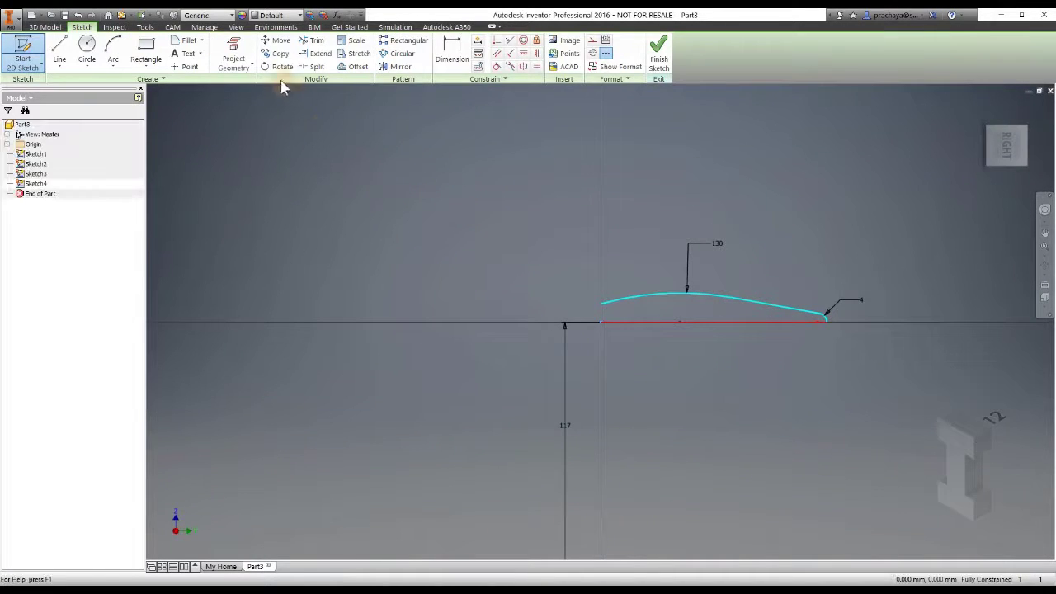
Project the cyan curved side into Sketch4.
left_click(233, 52)
scroll(817, 318, "down", 5)
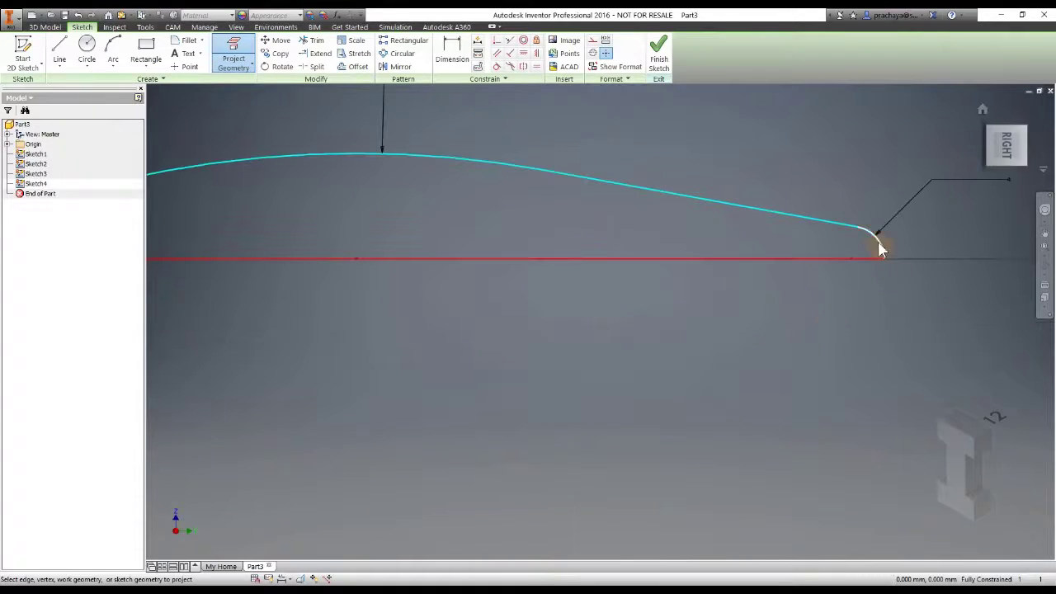
scroll(811, 219, "up", 3)
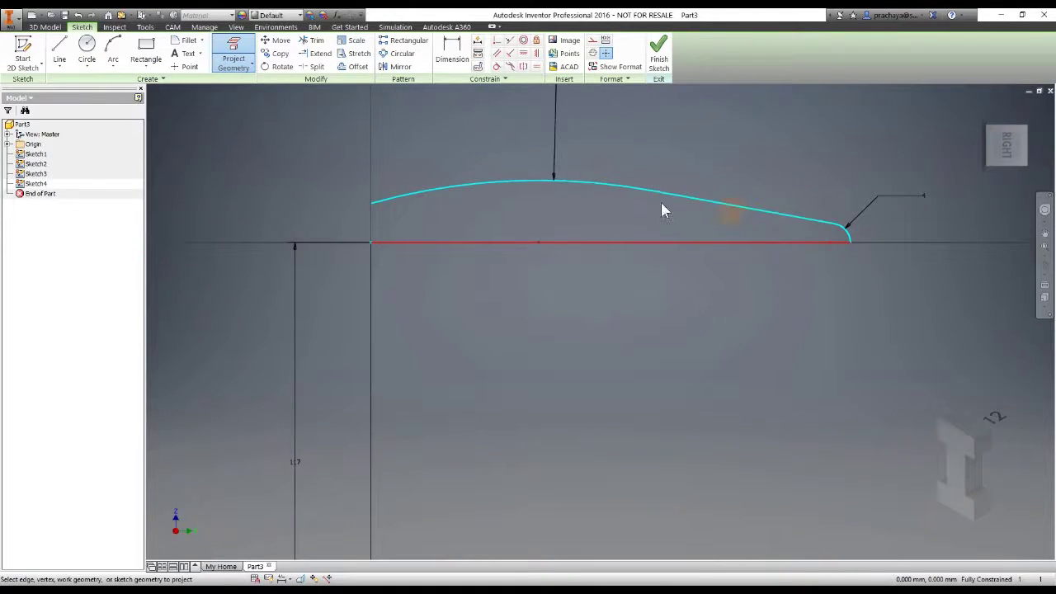
left_click(584, 185)
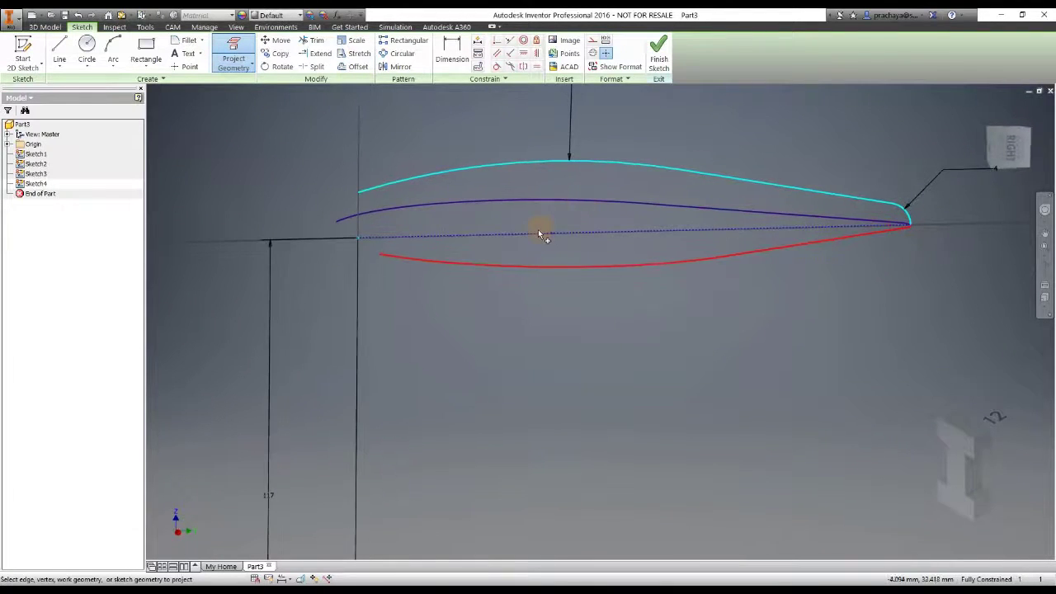
scroll(474, 211, "up", 2)
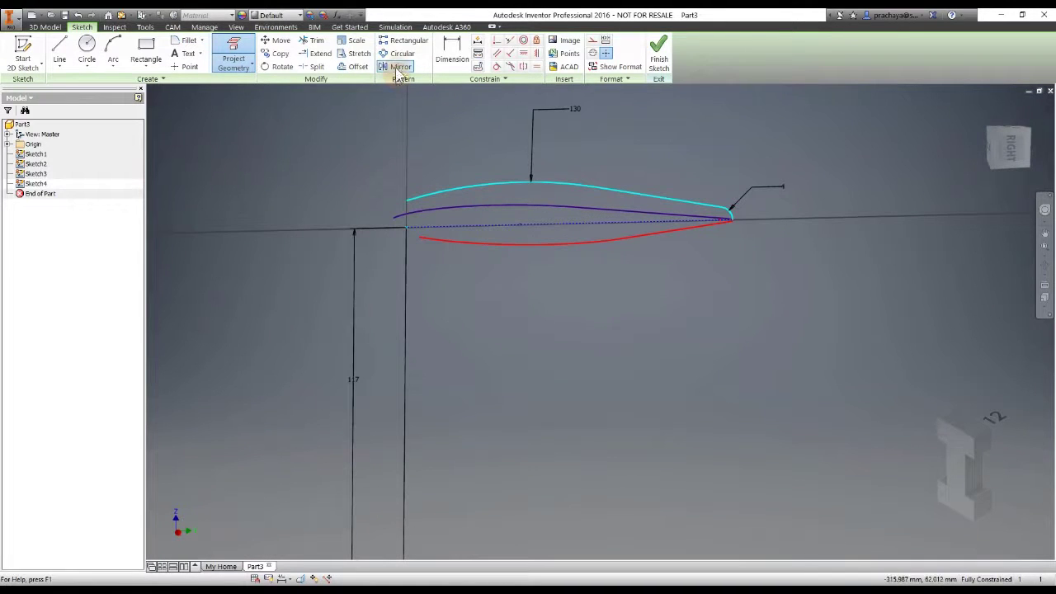
Mirror the projected upper curve across the dashed centre line to create a lower curve.
left_click(399, 68)
left_click(577, 185)
left_click(212, 109)
left_click(512, 226)
left_click(198, 145)
left_click(244, 145)
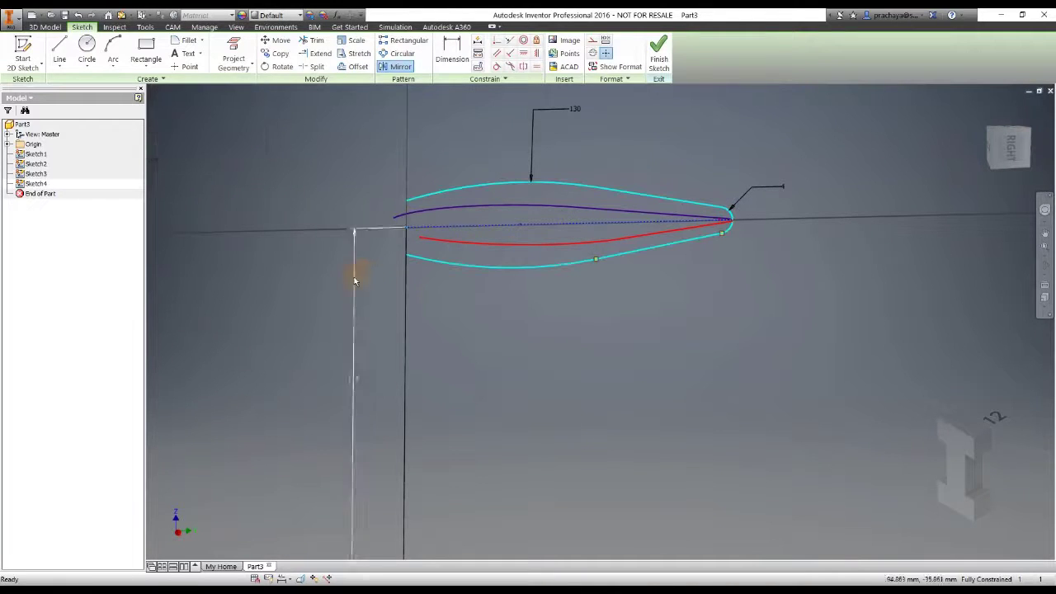
Colour the mirrored lower curve magenta.
left_click(452, 267)
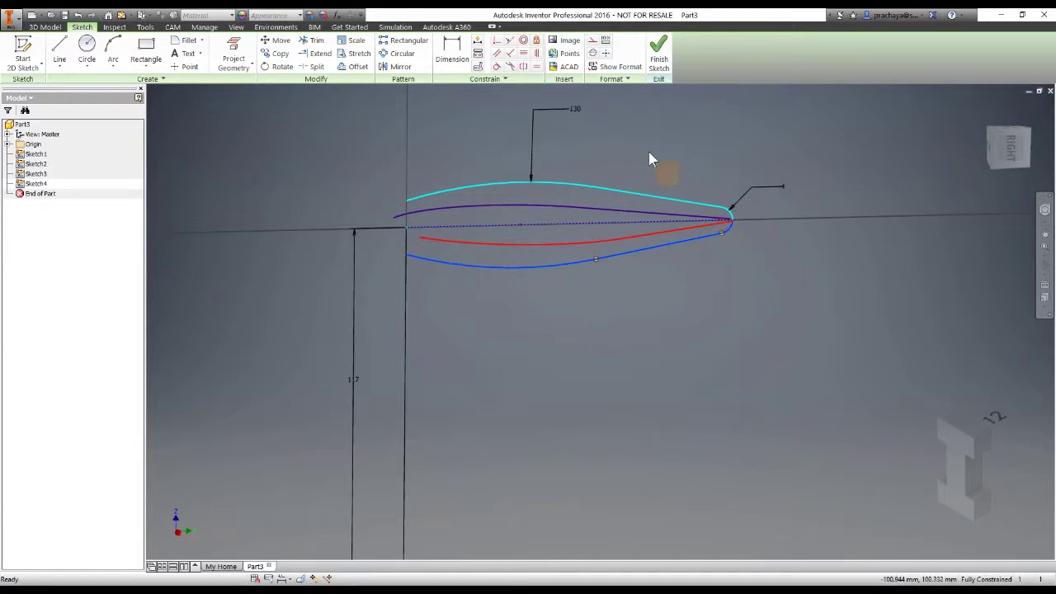
left_click(617, 81)
left_click(611, 105)
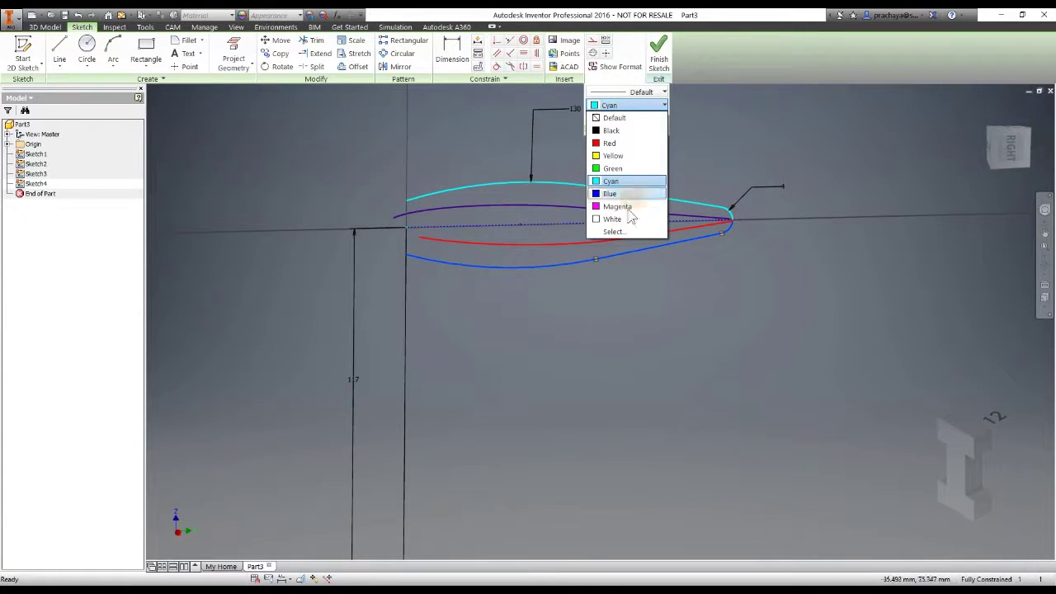
left_click(618, 207)
left_click(654, 293)
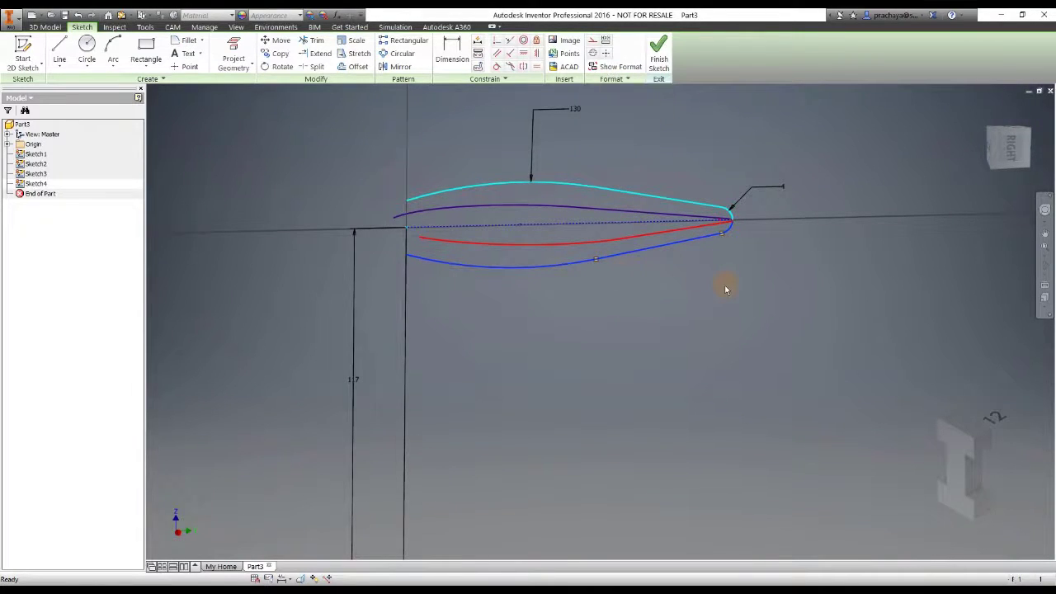
From the right view, make the upper curve construction geometry and finish Sketch4.
left_click(1008, 161)
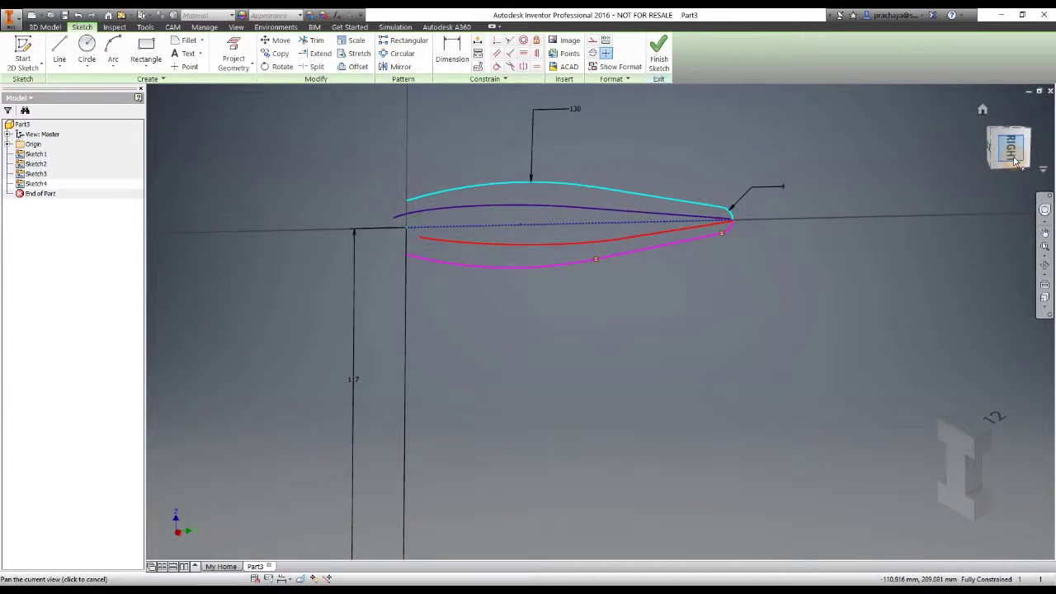
scroll(659, 296, "down", 5)
scroll(605, 312, "up", 2)
left_click_drag(295, 236, 765, 353)
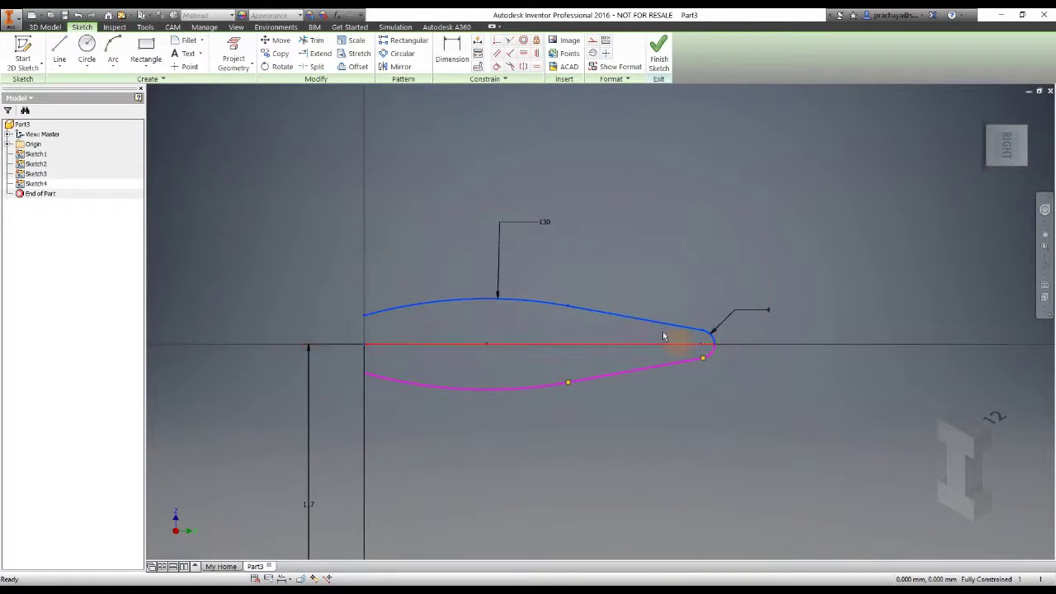
right_click(630, 279)
left_click(683, 279)
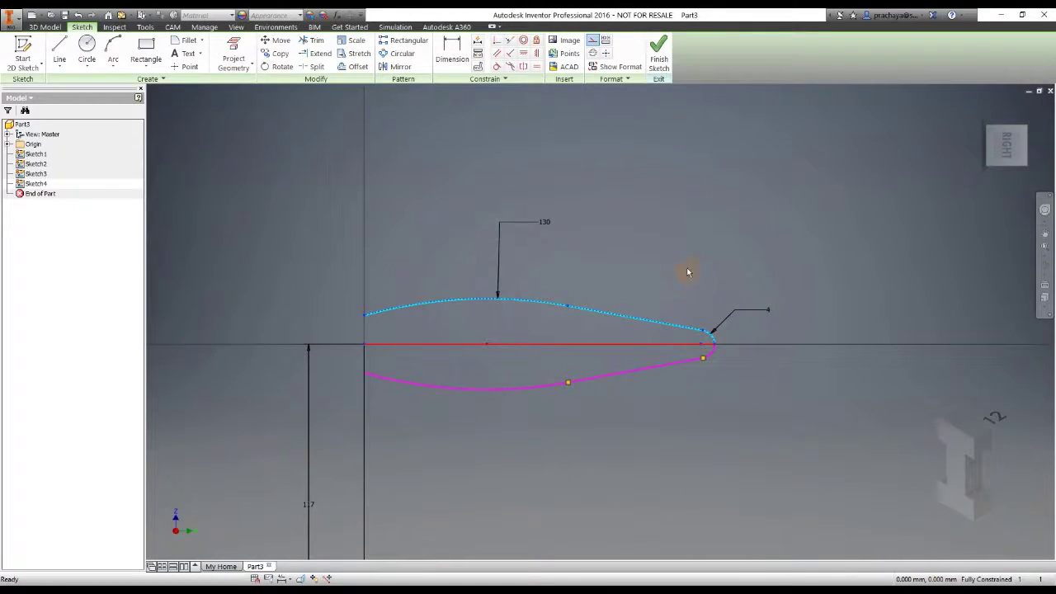
left_click(660, 56)
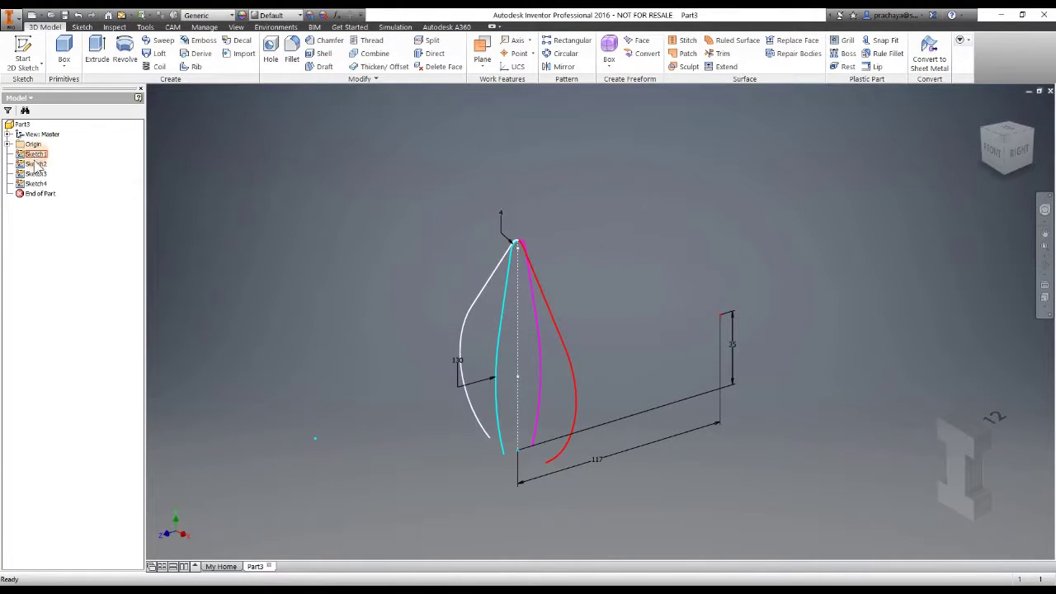
Reopen Sketch2, select its left half, finish it, then start a sketch on an origin plane.
double_click(37, 164)
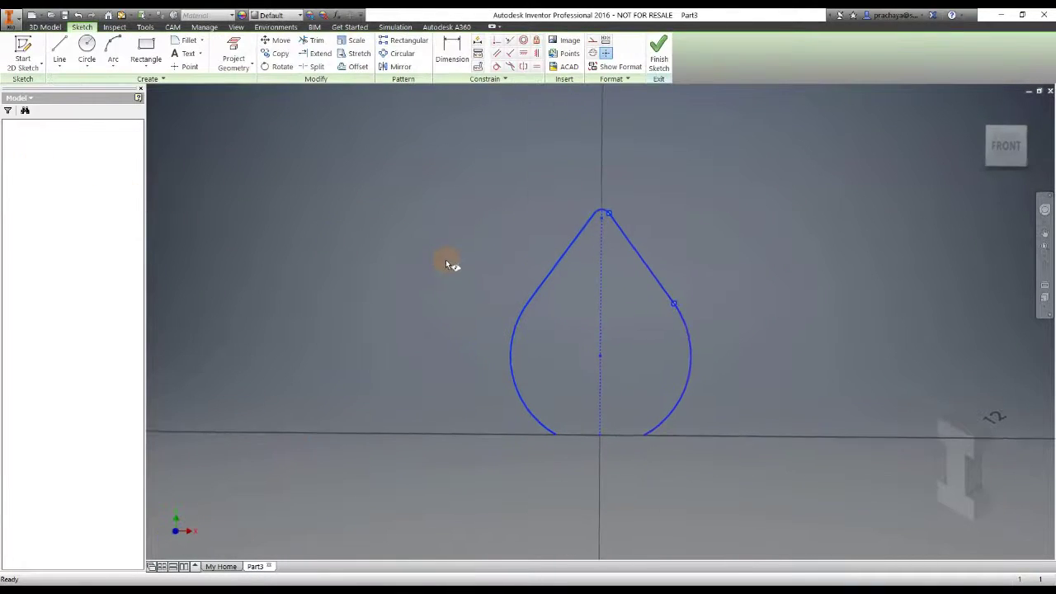
left_click_drag(454, 147, 613, 515)
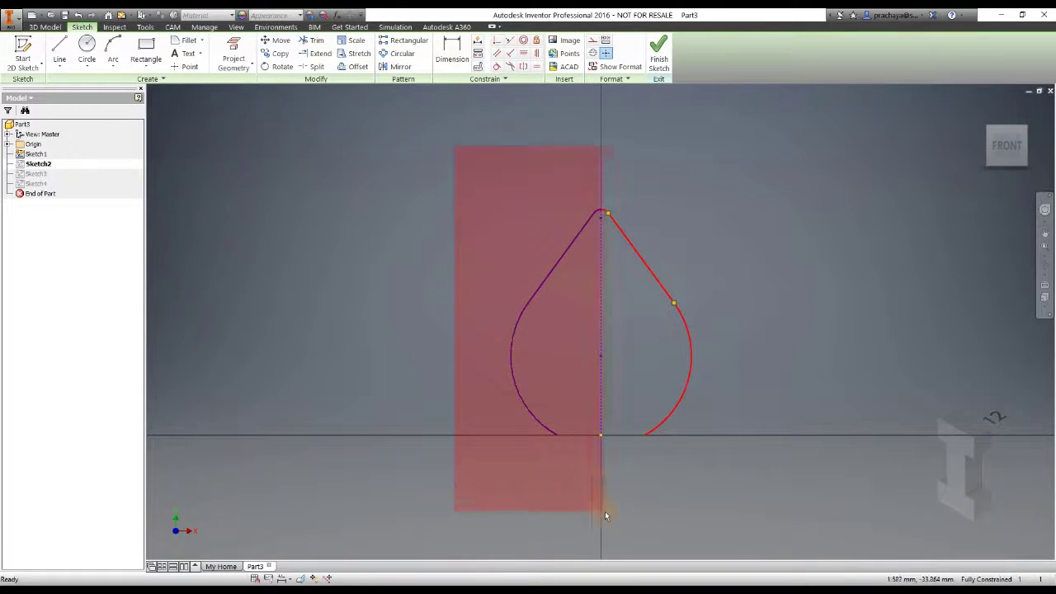
right_click(504, 230)
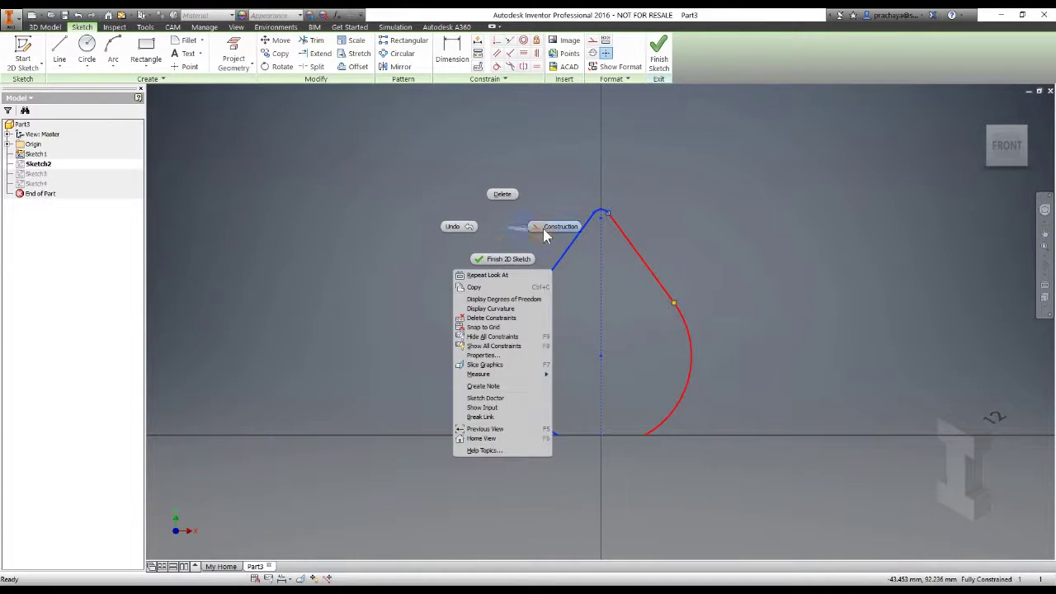
left_click(660, 62)
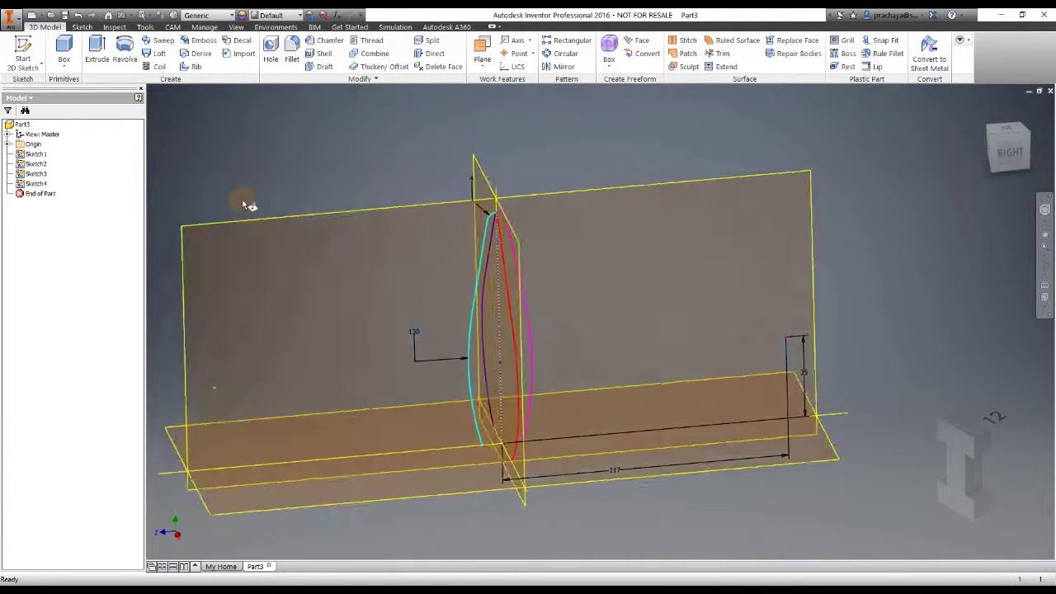
middle_click_drag(236, 201, 538, 468, "shift")
left_click(535, 475)
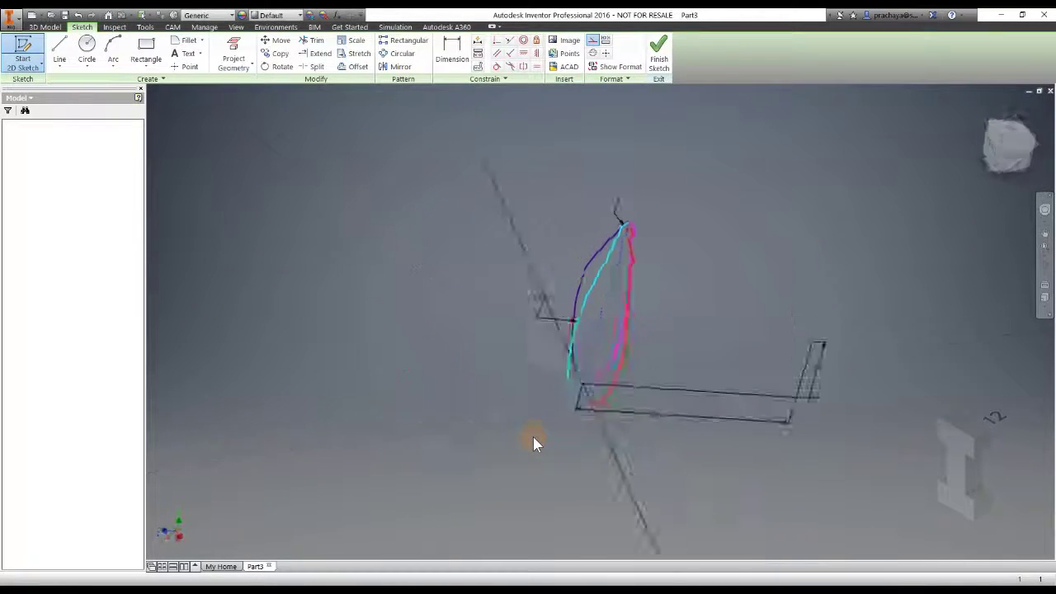
Project the existing curves and draw an ellipse centred at the axis intersection through the profile curves.
left_click(234, 54)
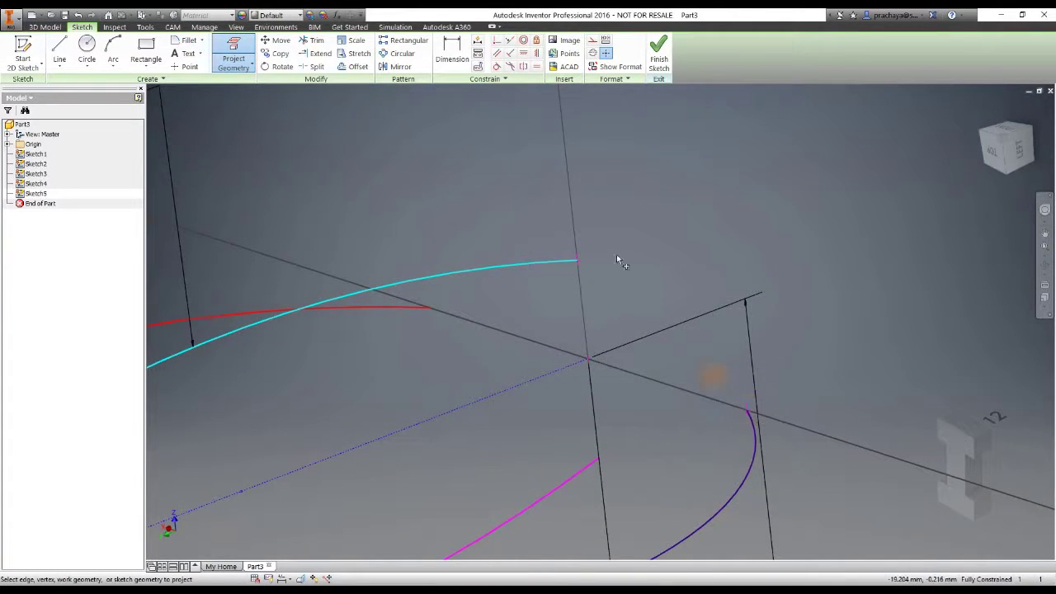
left_click(86, 64)
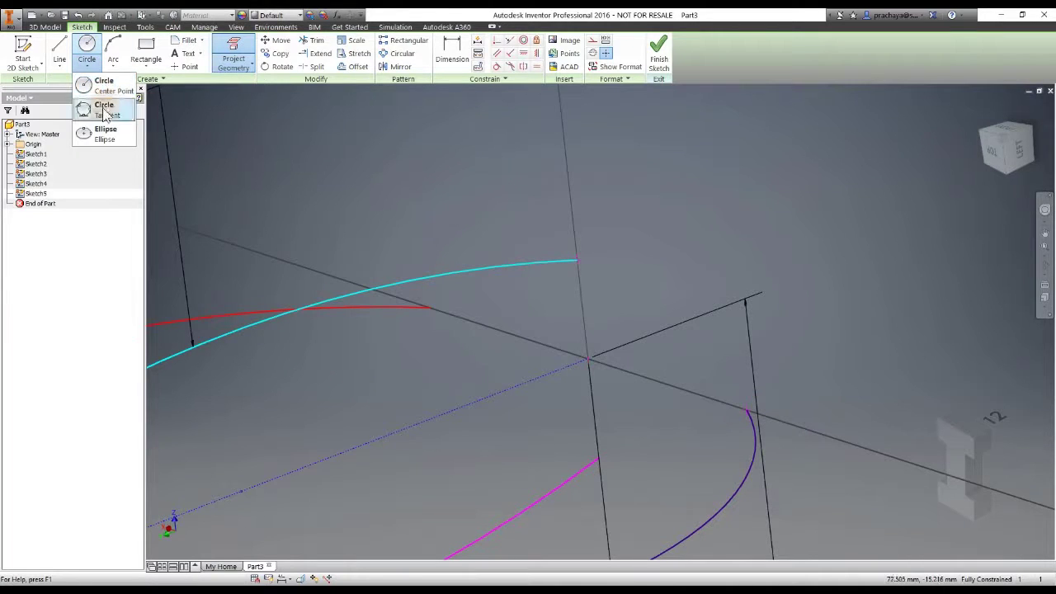
left_click(99, 135)
left_click(588, 360)
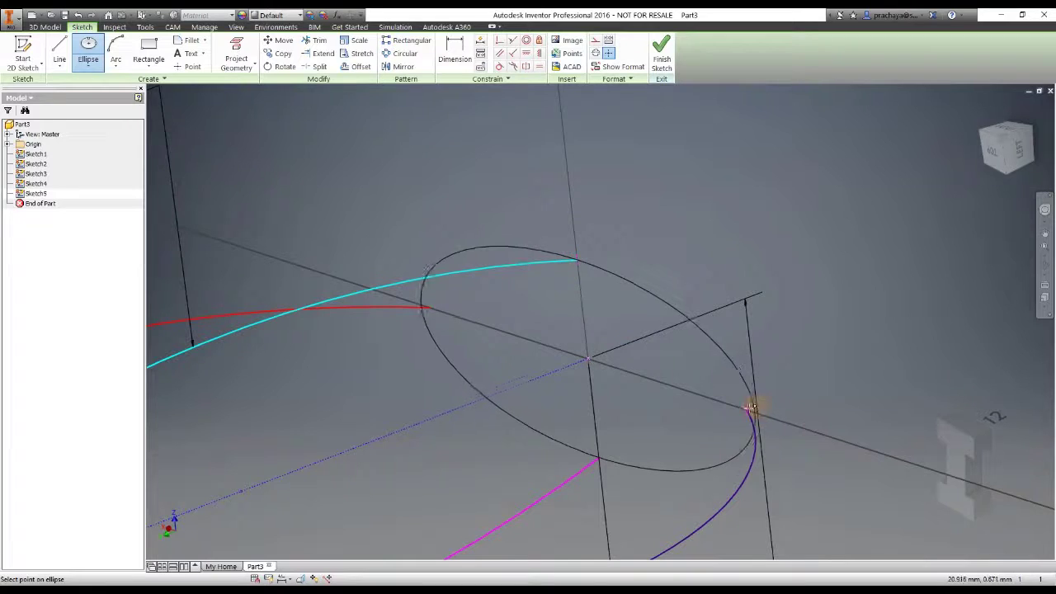
left_click(746, 410)
key("Escape")
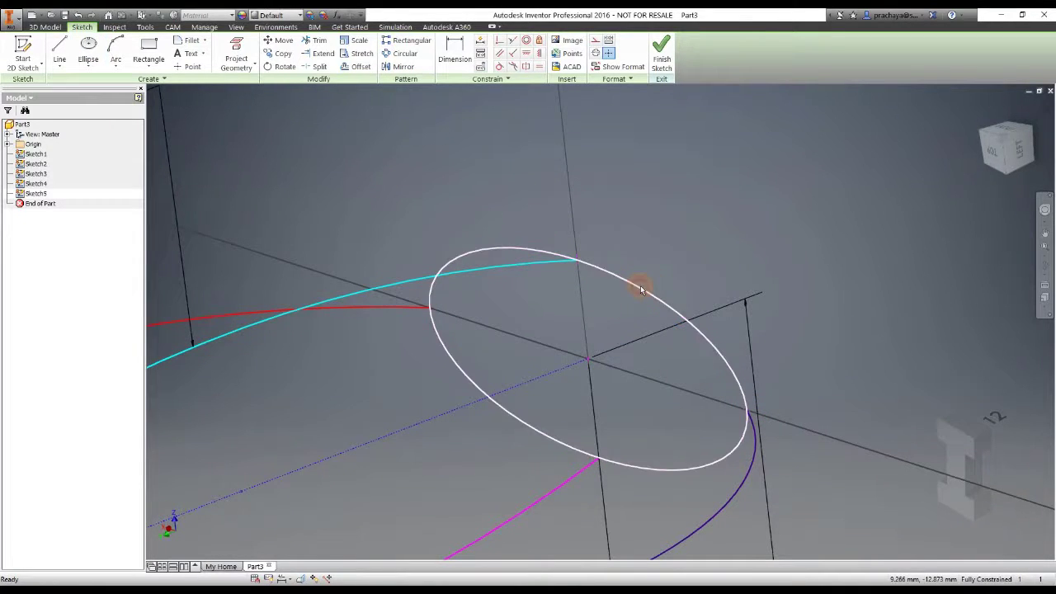
Colour the ellipse white and finish Sketch5.
left_click(598, 265)
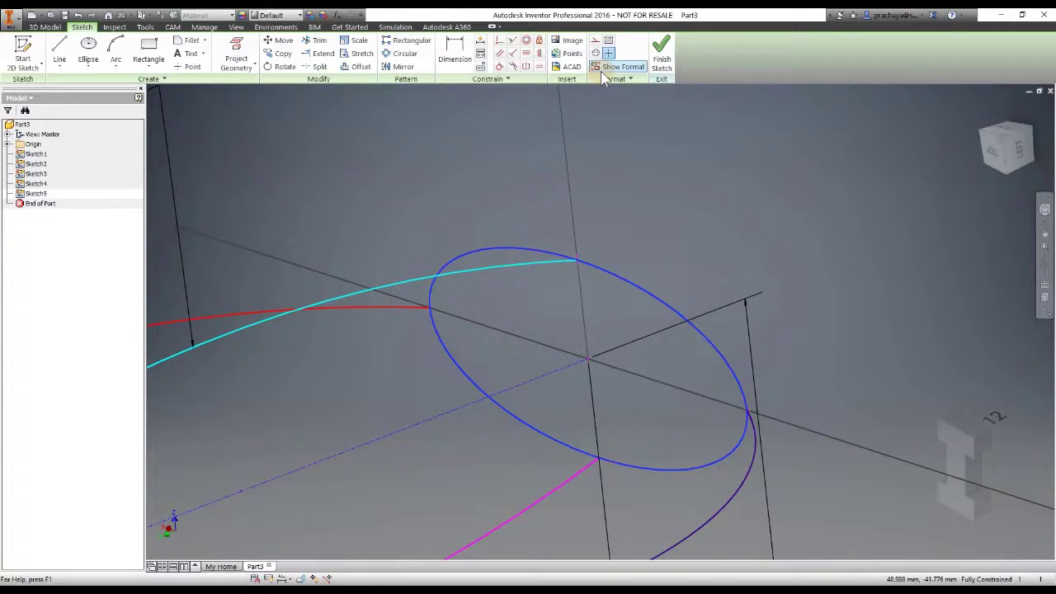
left_click(610, 78)
left_click(631, 105)
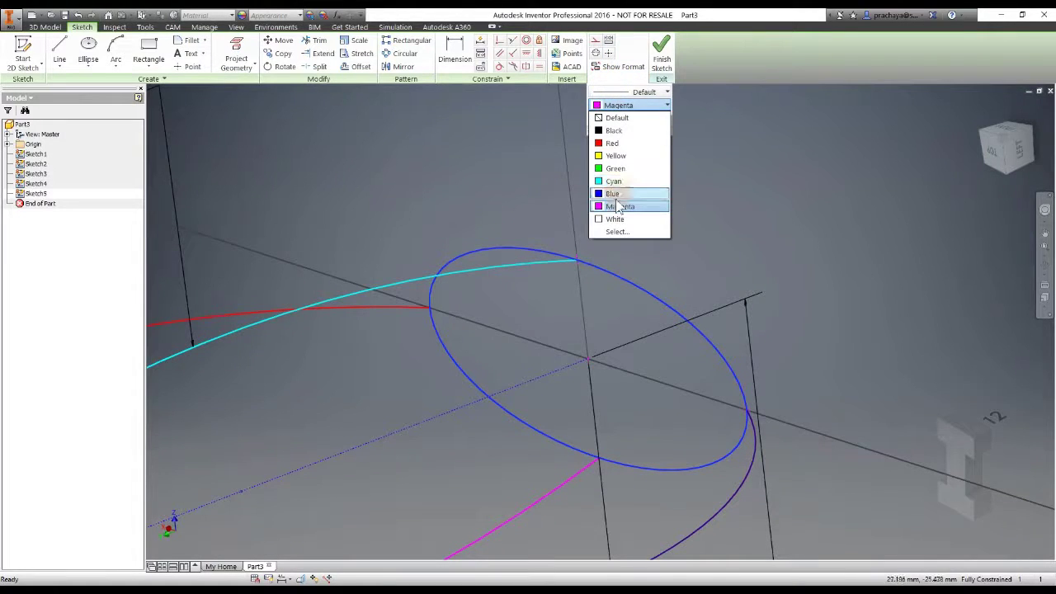
left_click(615, 219)
left_click(661, 54)
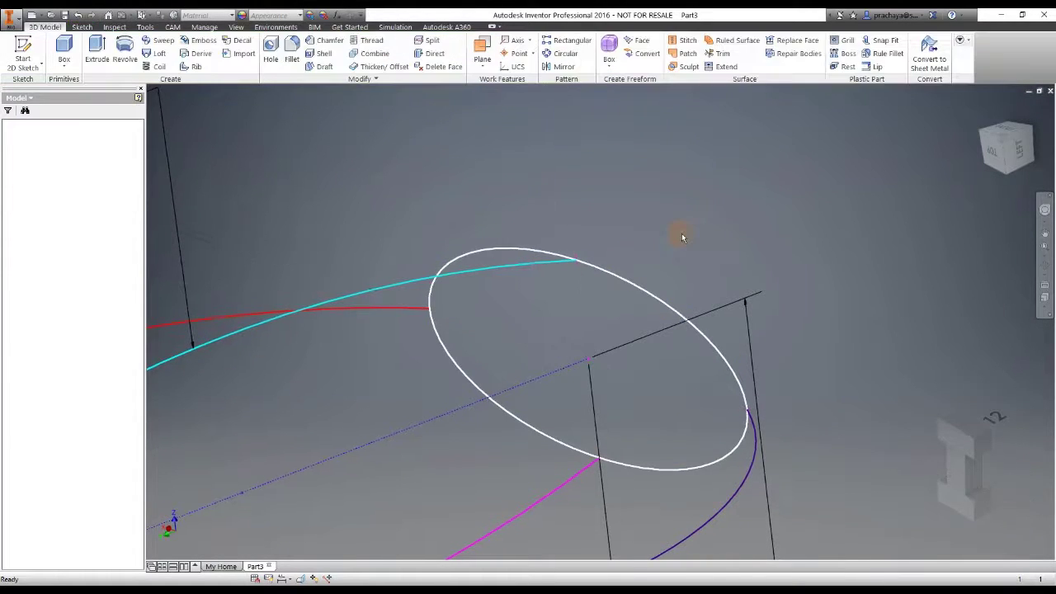
Orbit and zoom in on the teardrop's apex, inspecting the curves at the tip.
mouse_move(682, 233)
middle_mouse_down("shift")
mouse_move(533, 252)
mouse_move(589, 206)
mouse_move(588, 281)
middle_mouse_up("shift")
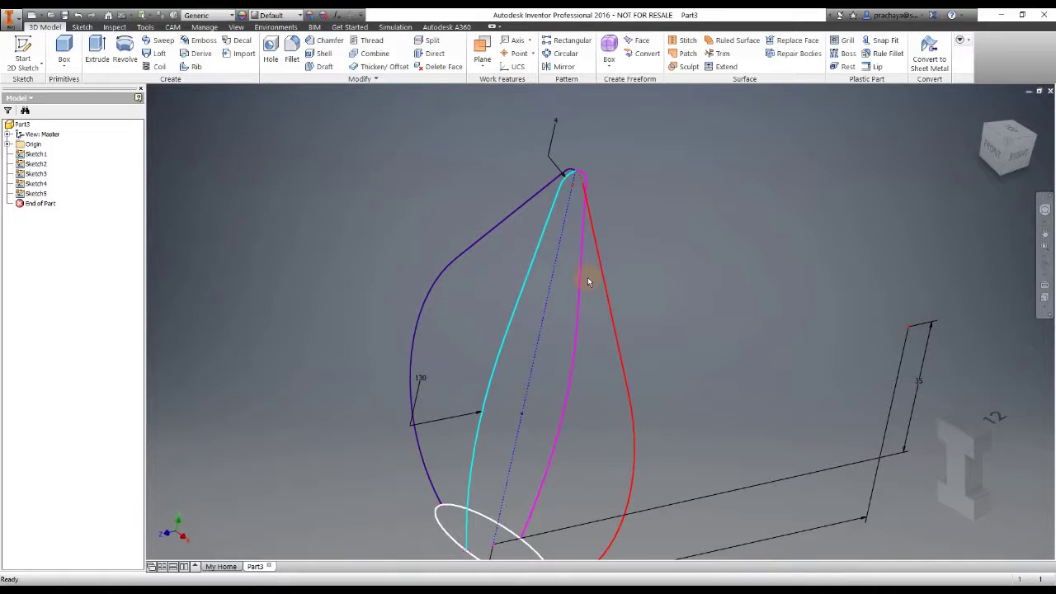
middle_click_drag(452, 185, 182, 146, "shift")
scroll(181, 146, "up", 3)
scroll(181, 146, "down", 1)
middle_click_drag(357, 241, 401, 286, "shift")
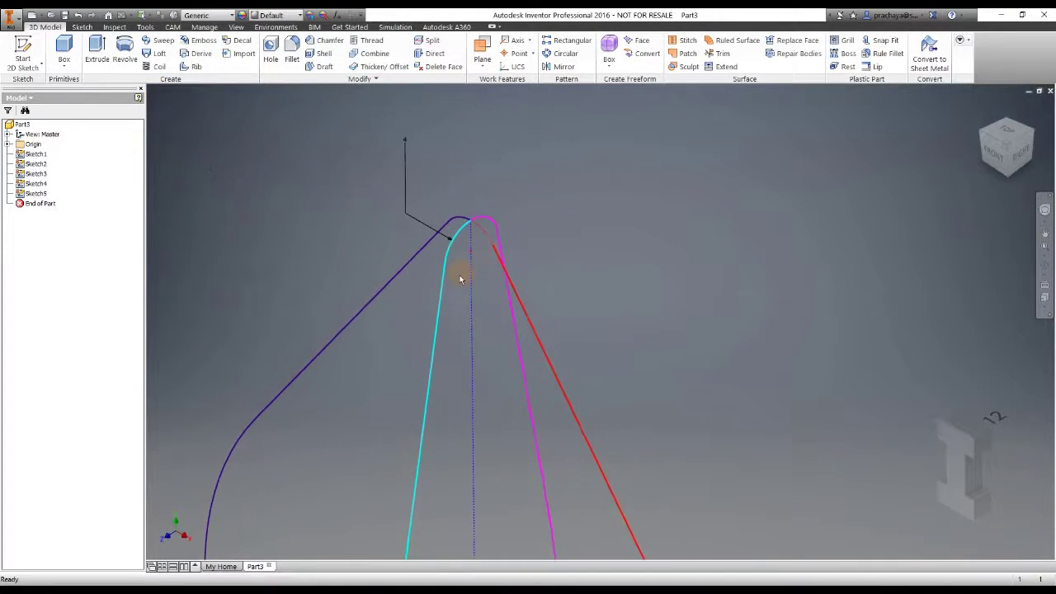
left_click(395, 284)
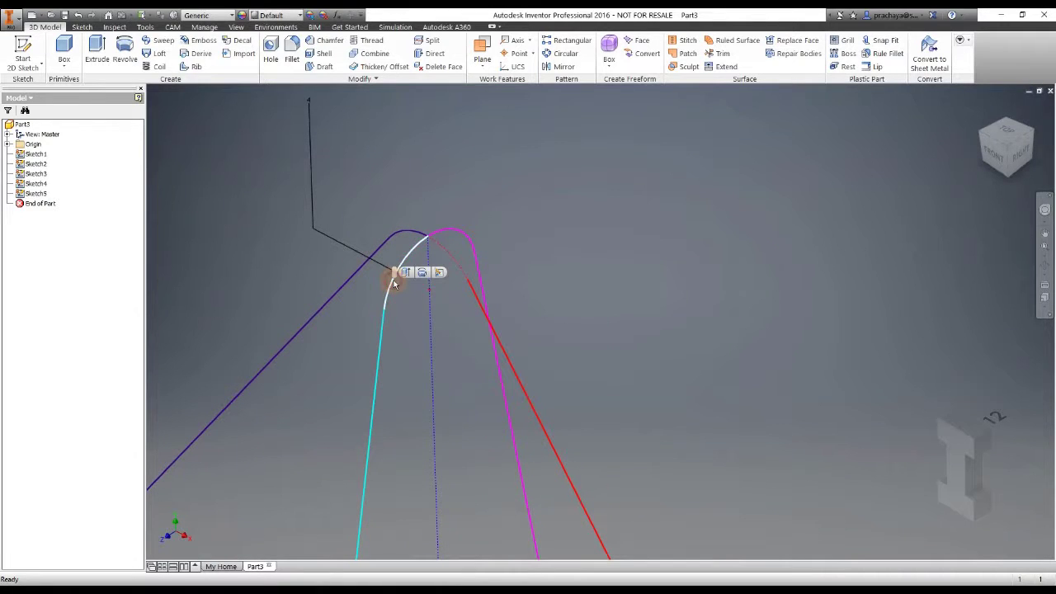
left_click(384, 309)
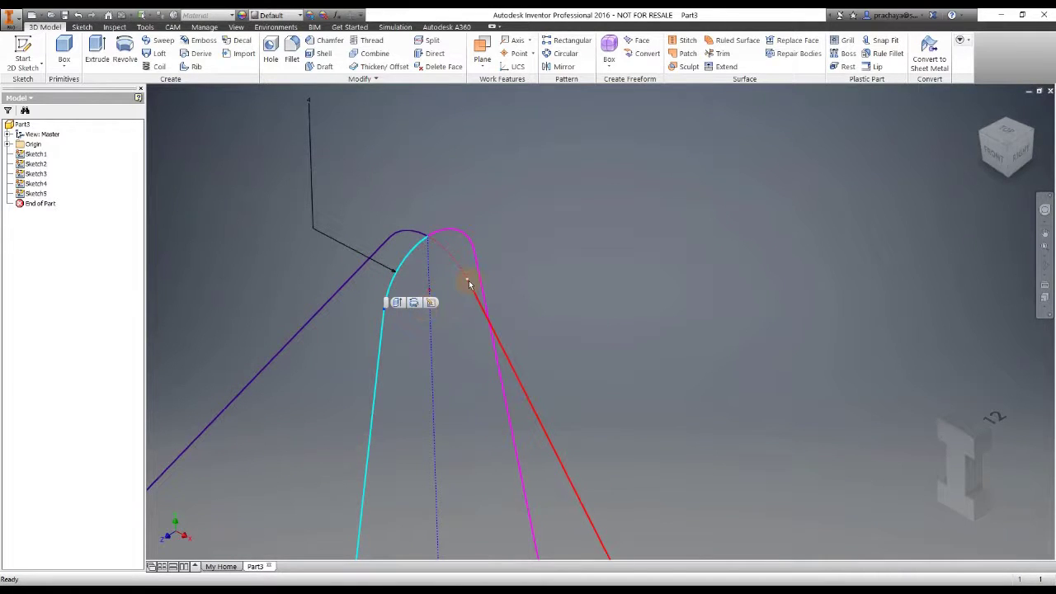
middle_click_drag(547, 321, 510, 239, "shift")
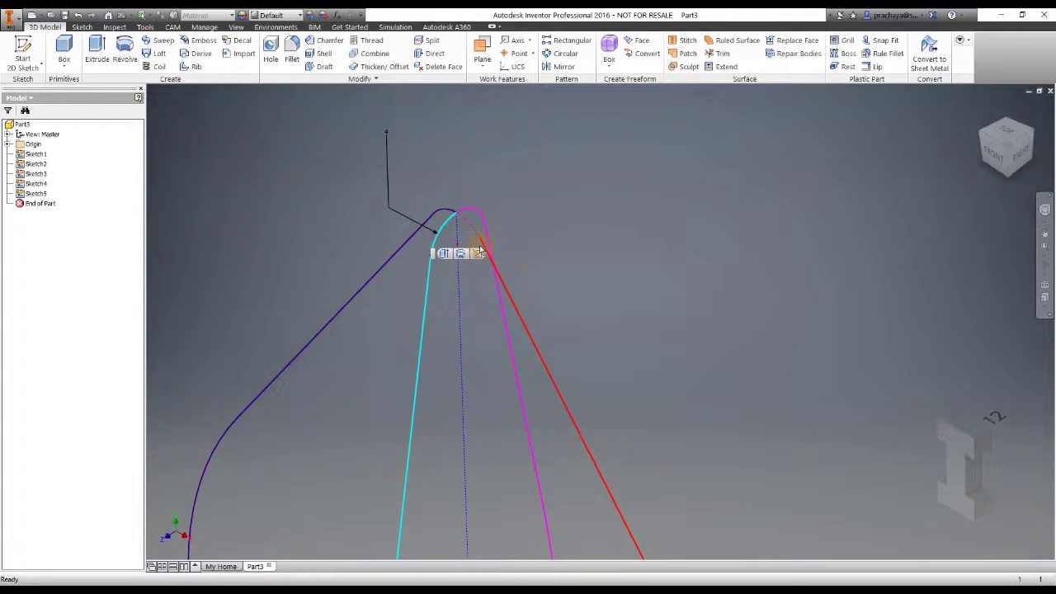
scroll(555, 210, "up", 2)
scroll(555, 210, "up", 2)
scroll(523, 210, "up", 2)
scroll(444, 235, "up", 2)
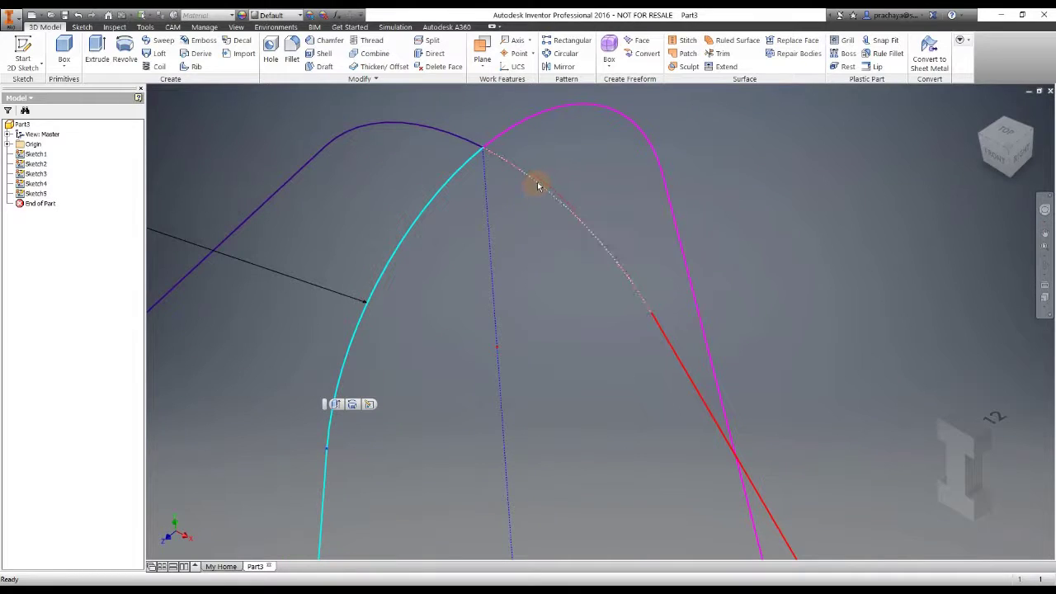
Edit Sketch2, switch the dotted tip arc from construction to regular geometry, and finish.
left_click(537, 185)
left_click(586, 175)
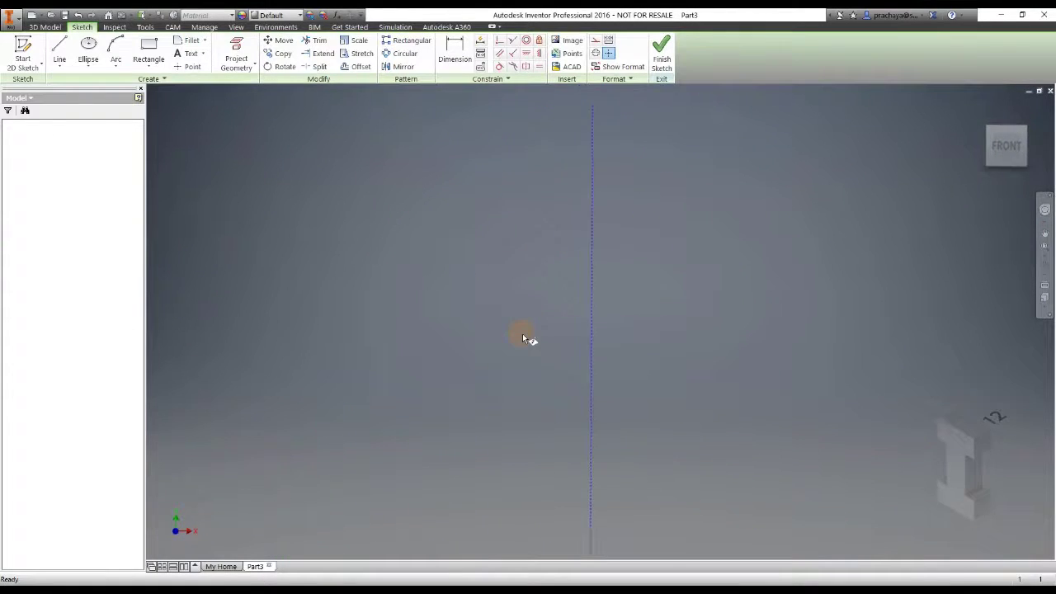
scroll(547, 308, "up", 3)
scroll(523, 259, "up", 3)
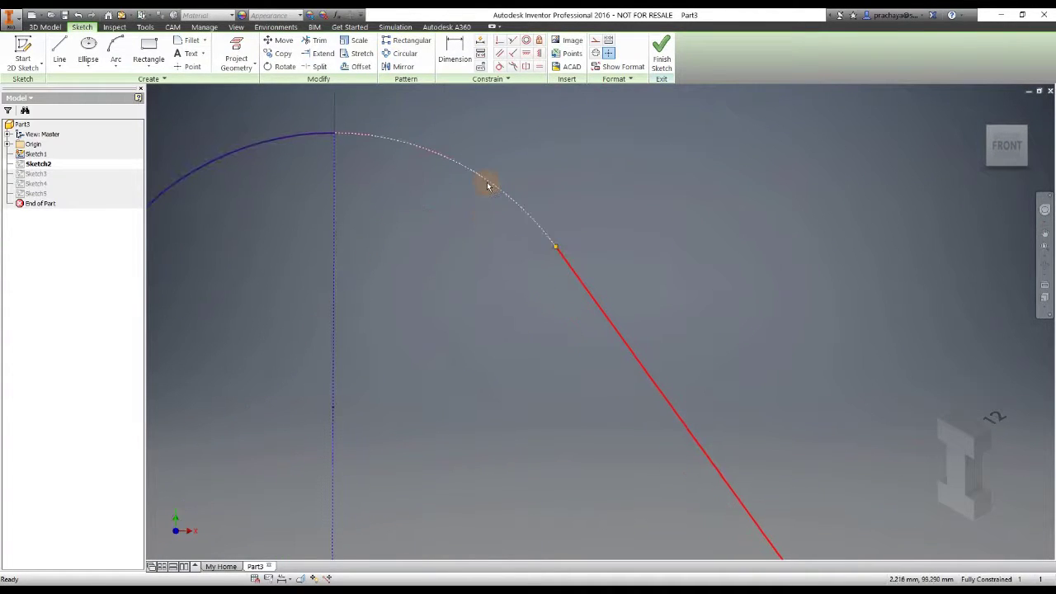
right_click(486, 180)
left_click(536, 182)
left_click(662, 58)
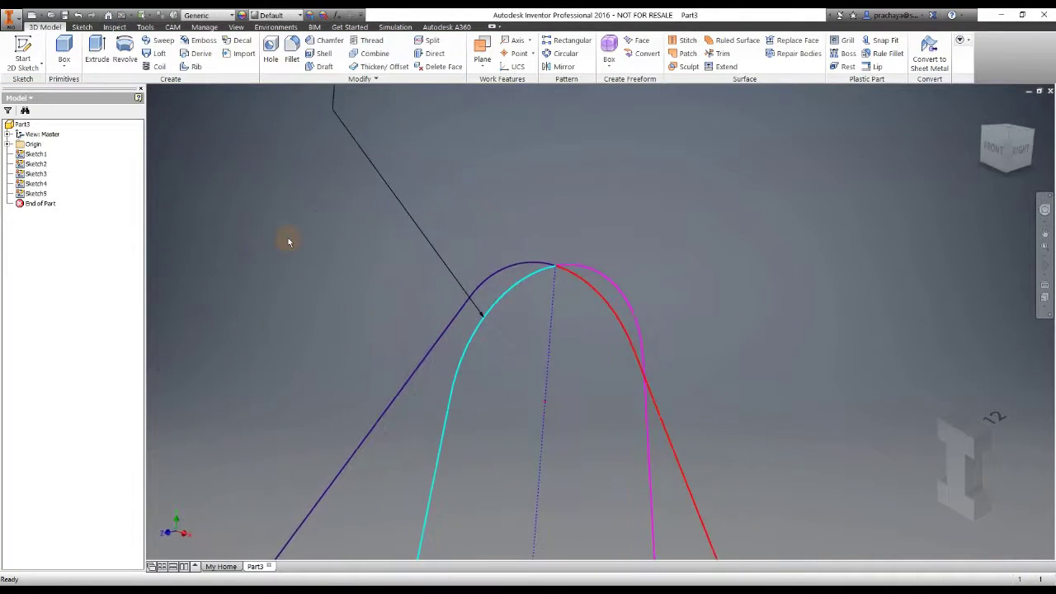
left_click(46, 108)
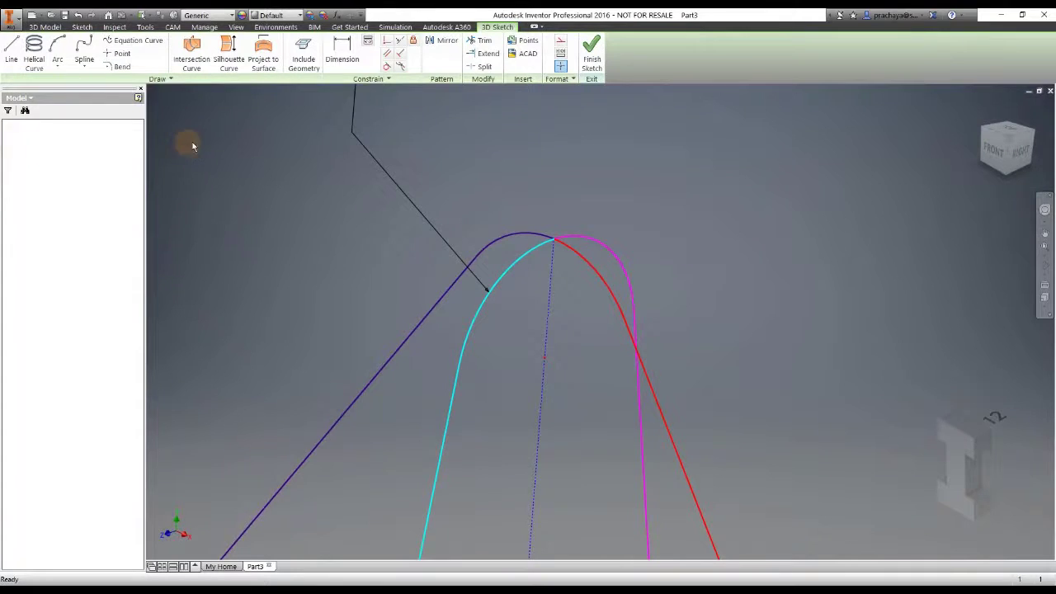
Draw a closed spline loop around the apex in 3D Sketch1 and finish the sketch.
left_click(84, 73)
left_click(99, 108)
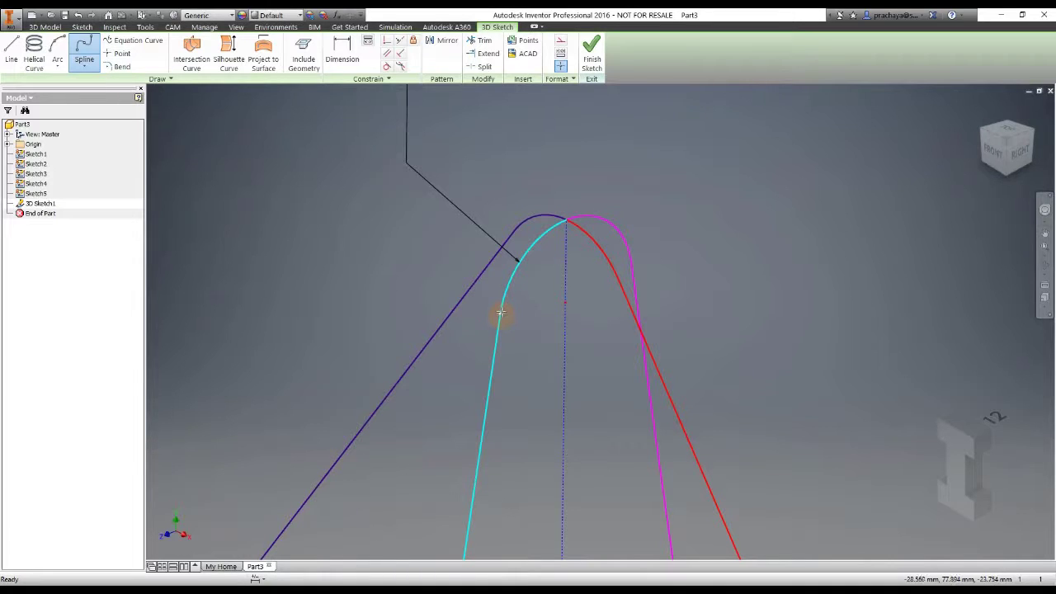
mouse_move(658, 340)
middle_mouse_down("shift")
mouse_move(631, 313)
mouse_move(655, 283)
mouse_move(684, 306)
mouse_move(669, 285)
mouse_move(672, 234)
middle_mouse_up("shift")
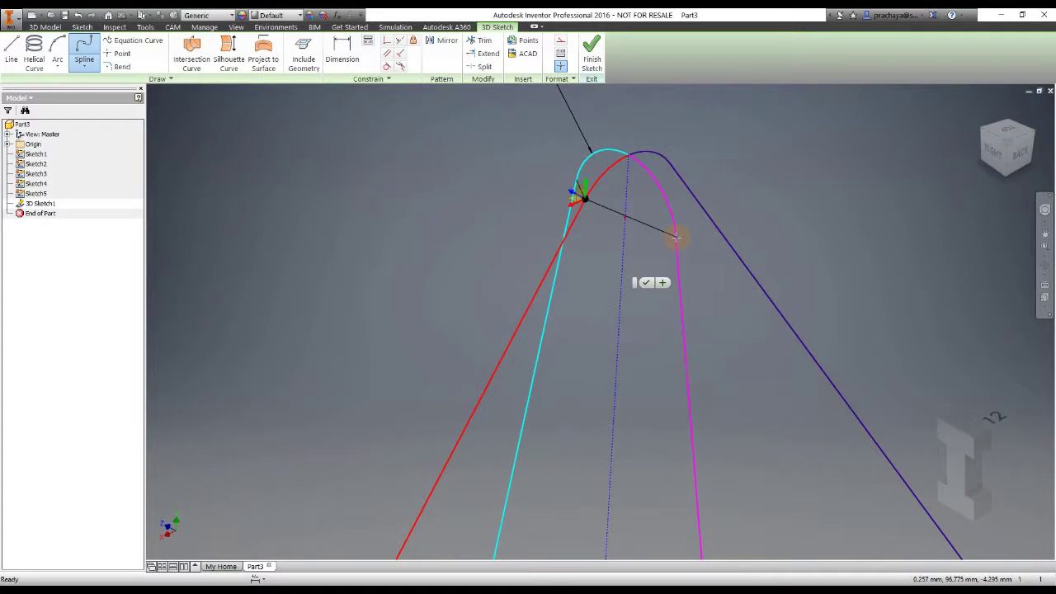
mouse_move(676, 234)
middle_mouse_down("shift")
mouse_move(667, 243)
mouse_move(684, 273)
mouse_move(655, 292)
mouse_move(665, 241)
mouse_move(665, 286)
mouse_move(664, 264)
middle_mouse_up("shift")
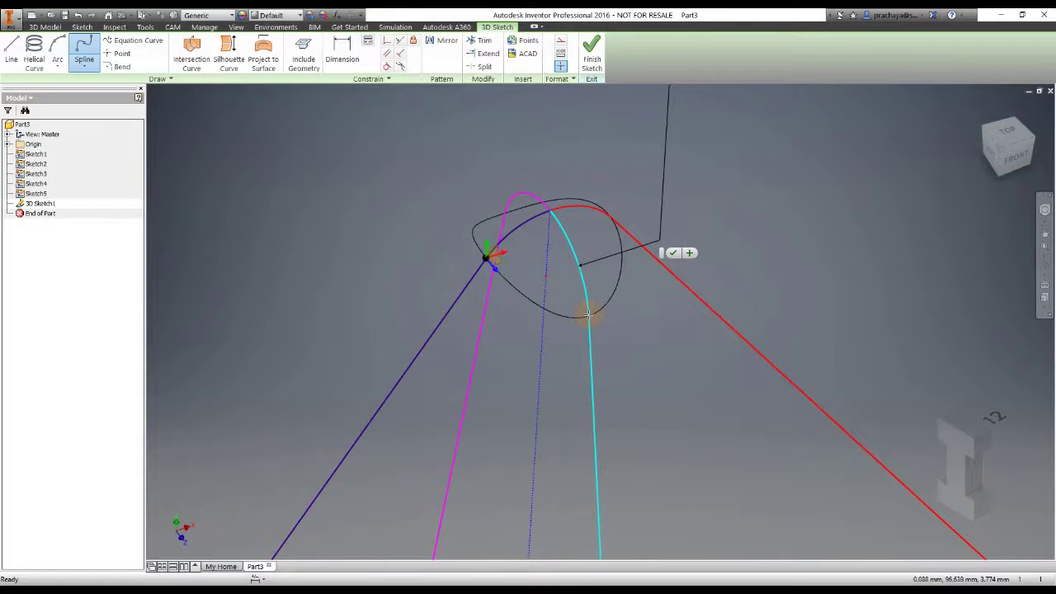
mouse_move(593, 317)
middle_mouse_down("shift")
mouse_move(693, 299)
mouse_move(632, 223)
mouse_move(605, 86)
middle_mouse_up("shift")
left_click(596, 62)
middle_click_drag(607, 124, 695, 174, "shift")
mouse_move(559, 223)
middle_mouse_down("shift")
mouse_move(490, 100)
mouse_move(522, 74)
middle_mouse_up("shift")
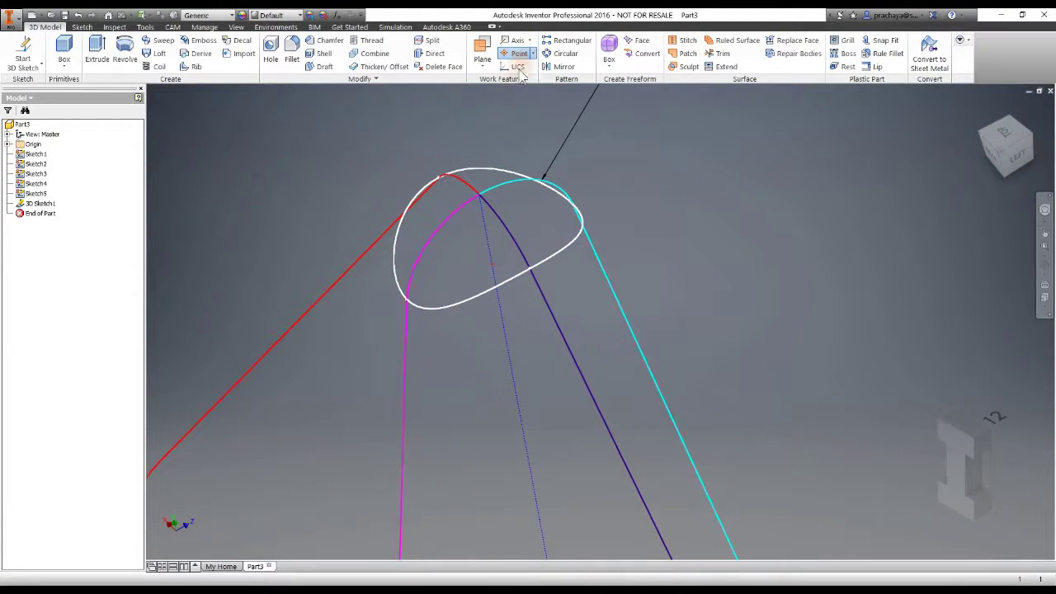
Begin a loft using the base ellipse and the tip loop as sections.
left_click(481, 196)
mouse_move(643, 182)
middle_mouse_down("shift")
mouse_move(719, 167)
mouse_move(572, 203)
mouse_move(371, 165)
mouse_move(458, 37)
middle_mouse_up("shift")
left_click(155, 53)
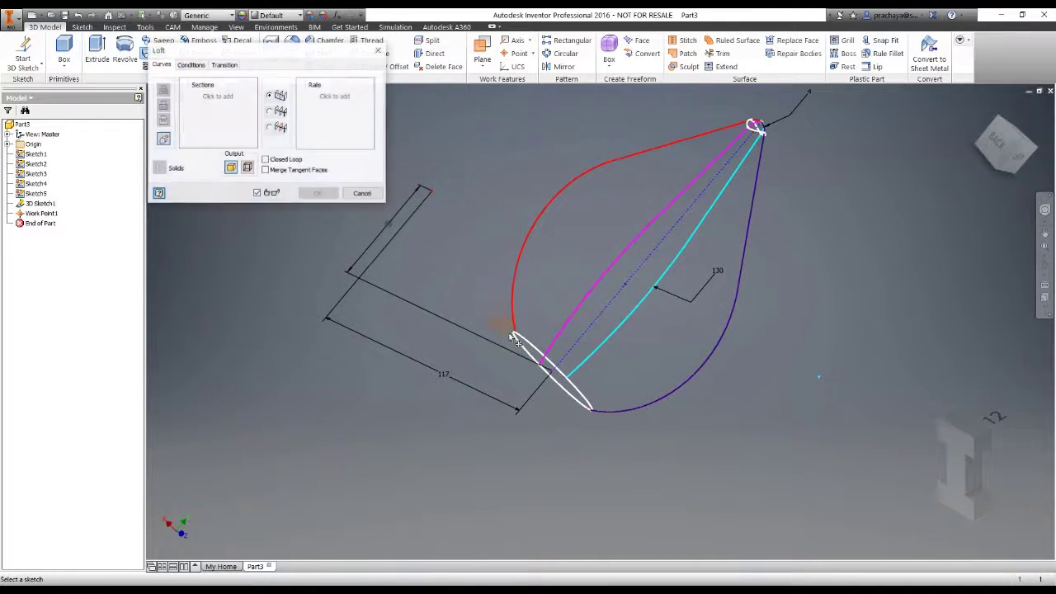
mouse_move(515, 340)
middle_mouse_down("shift")
mouse_move(465, 328)
mouse_move(524, 364)
middle_mouse_up("shift")
left_click(543, 364)
mouse_move(539, 359)
middle_mouse_down("shift")
mouse_move(485, 334)
mouse_move(609, 232)
middle_mouse_up("shift")
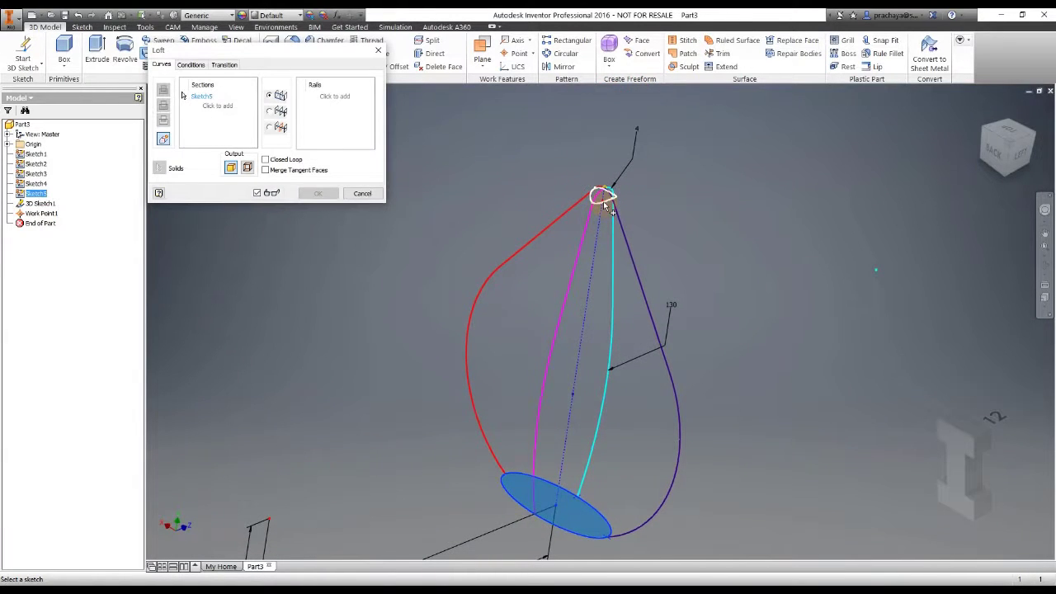
left_click(604, 203)
Add the three profile curves as loft rails.
left_click(334, 95)
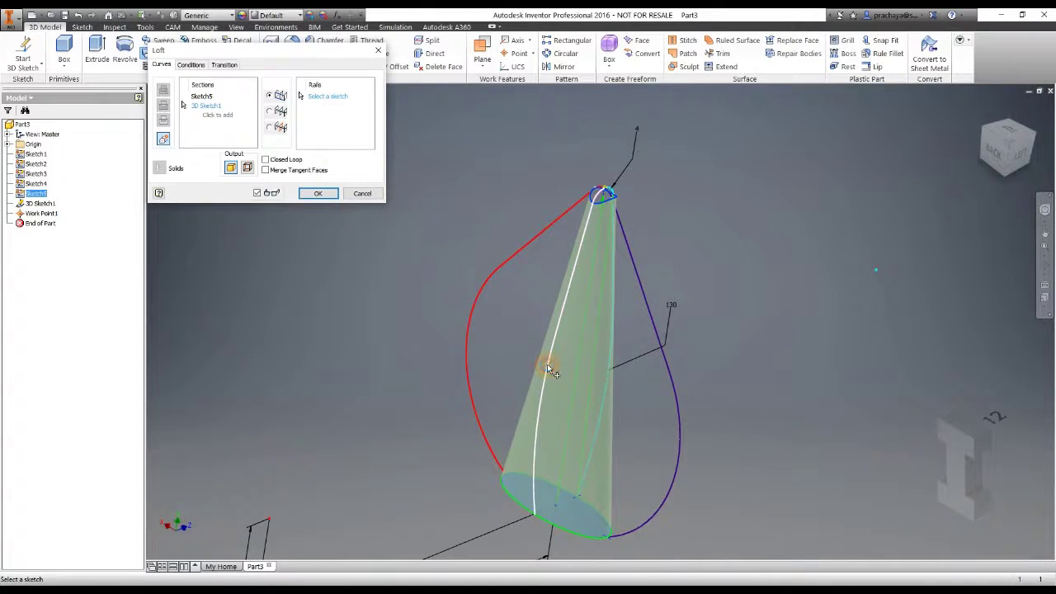
left_click(674, 429)
mouse_move(672, 388)
middle_mouse_down("shift")
mouse_move(652, 379)
mouse_move(635, 302)
mouse_move(691, 279)
mouse_move(606, 346)
mouse_move(904, 197)
middle_mouse_up("shift")
left_click(616, 363)
left_click(635, 302)
left_click(1009, 146)
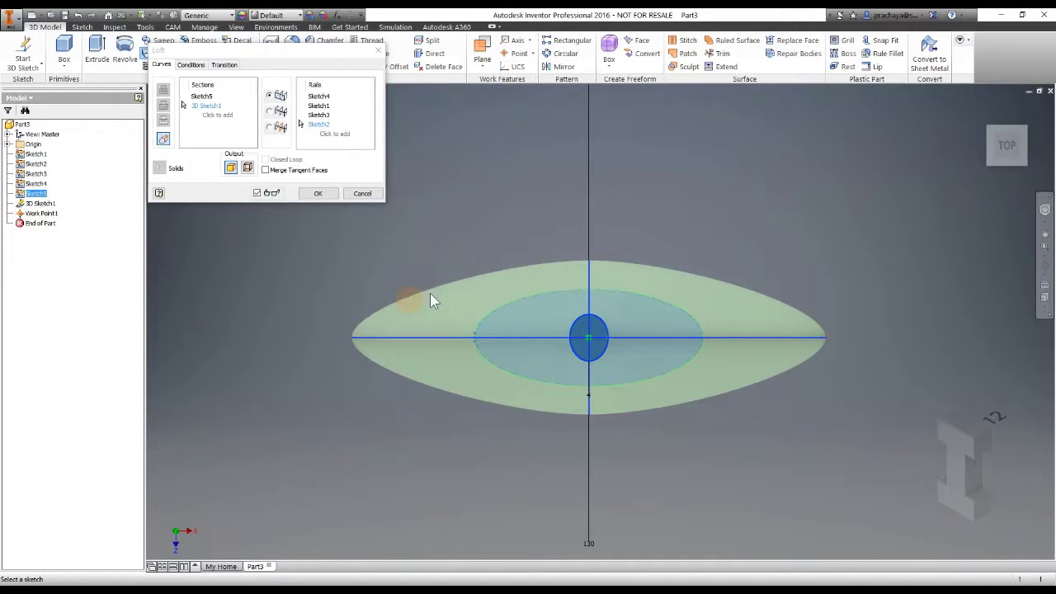
scroll(461, 297, "down", 3)
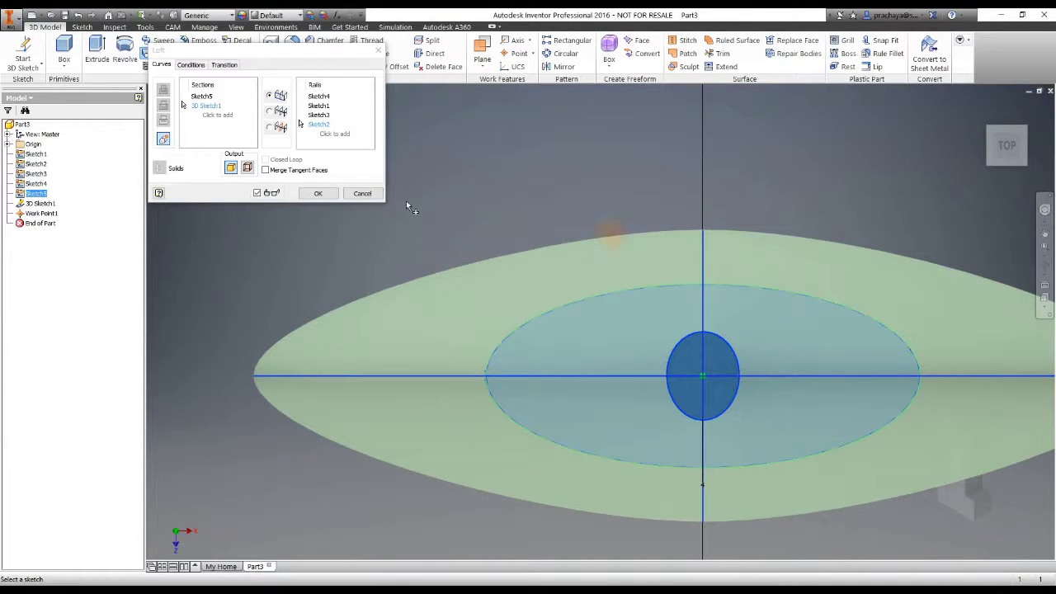
Switch the loft output to Surface, reselect the ellipse and circle sections, and create LoftSrf1.
left_click(300, 193)
left_click(195, 108)
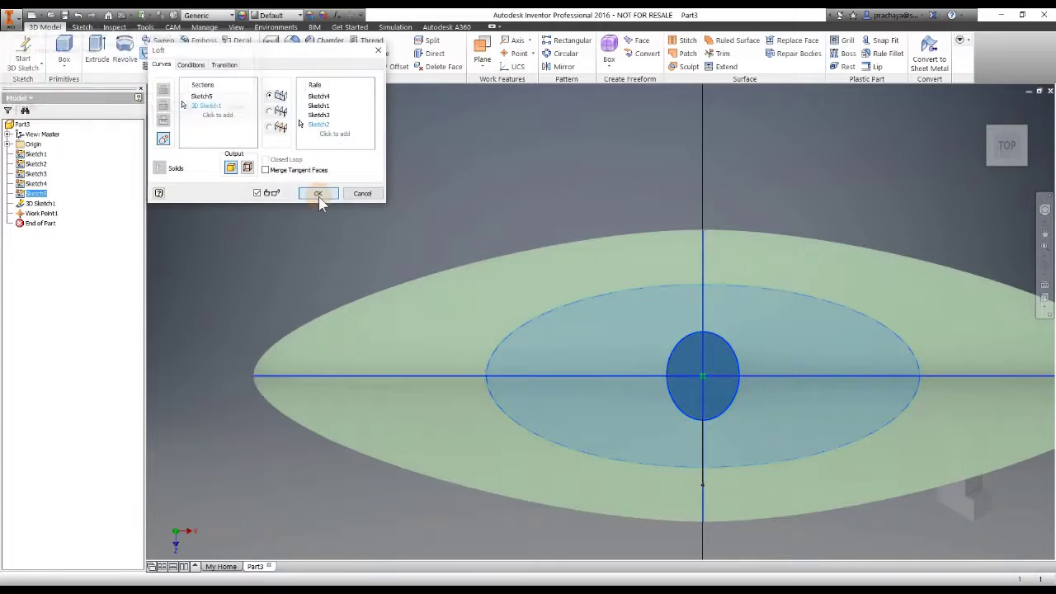
left_click(249, 169)
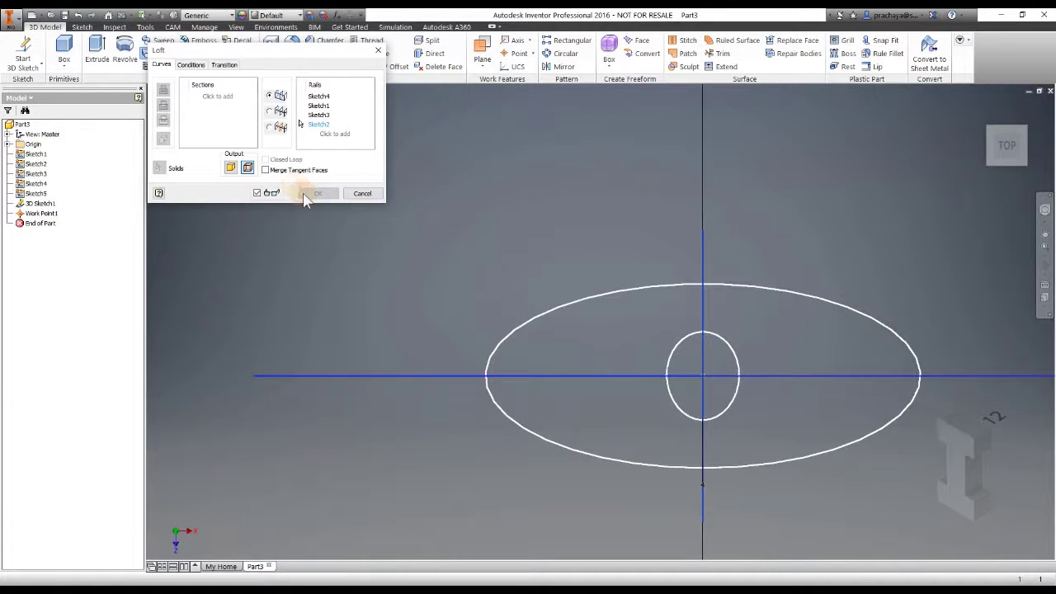
left_click(575, 305)
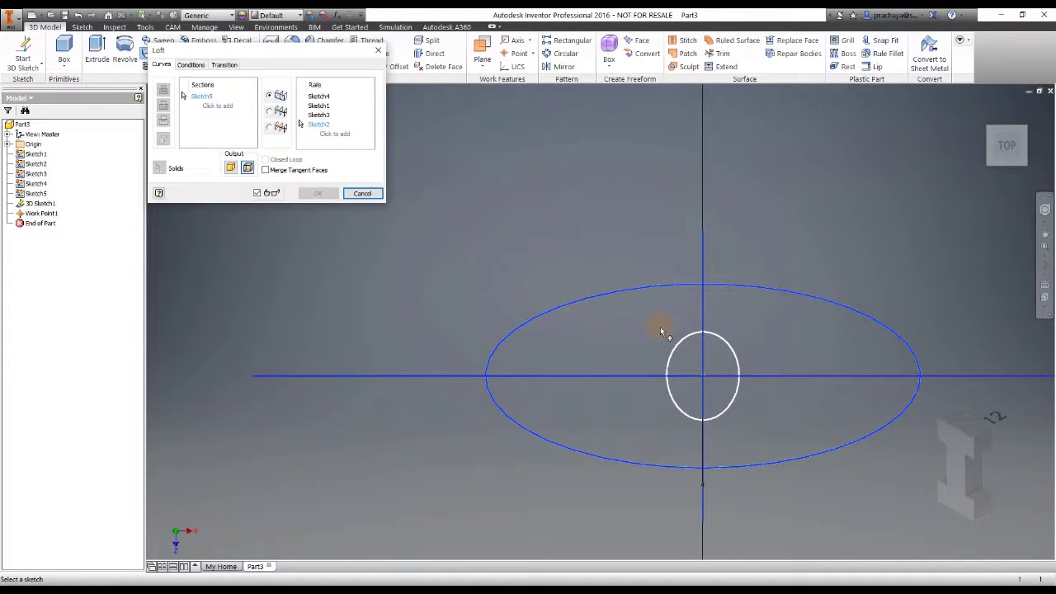
left_click(676, 348)
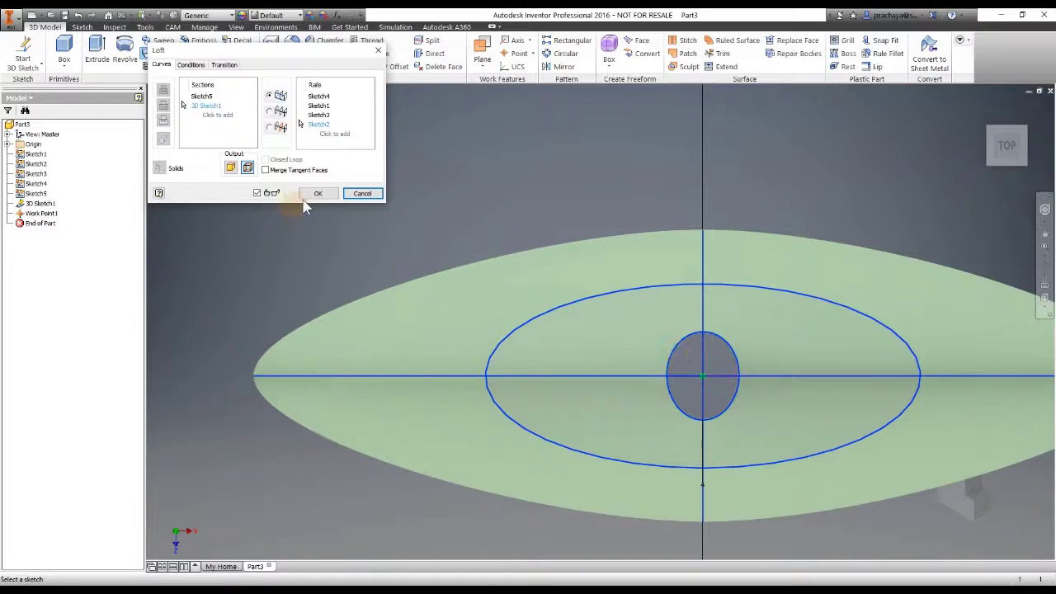
left_click(312, 192)
Close the loft surface's open end with a boundary patch.
mouse_move(303, 211)
middle_mouse_down("shift")
mouse_move(273, 277)
mouse_move(375, 184)
mouse_move(596, 148)
mouse_move(804, 372)
middle_mouse_up("shift")
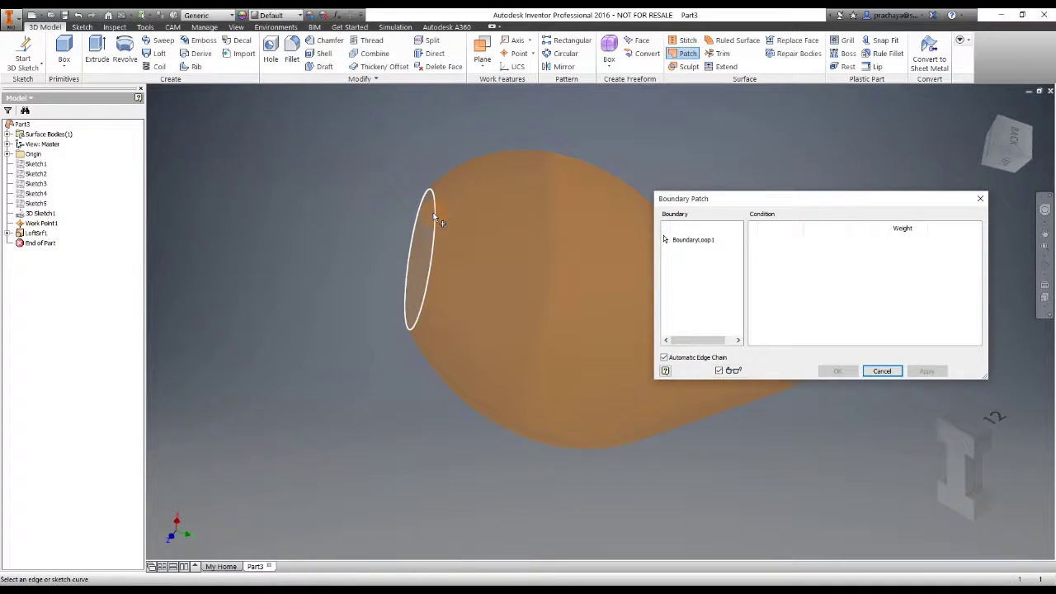
left_click(425, 227)
left_click(835, 371)
mouse_move(797, 363)
middle_mouse_down("shift")
mouse_move(573, 208)
mouse_move(387, 126)
mouse_move(344, 153)
mouse_move(191, 99)
middle_mouse_up("shift")
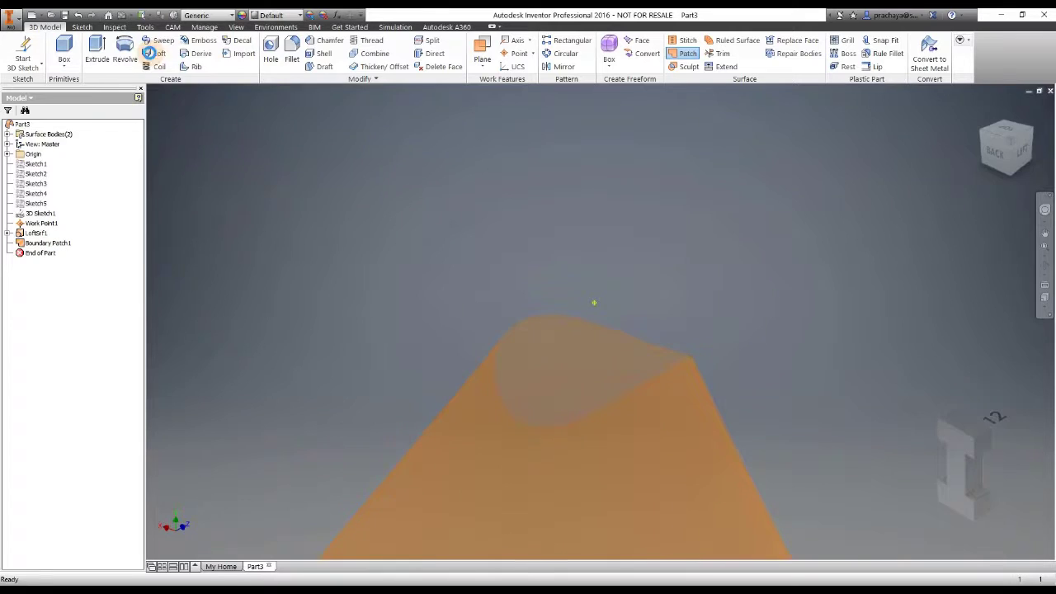
Loft from the surface's other open edge to Work Point1.
left_click(155, 53)
mouse_move(356, 208)
middle_mouse_down("shift")
mouse_move(564, 310)
mouse_move(586, 353)
middle_mouse_up("shift")
left_click(585, 348)
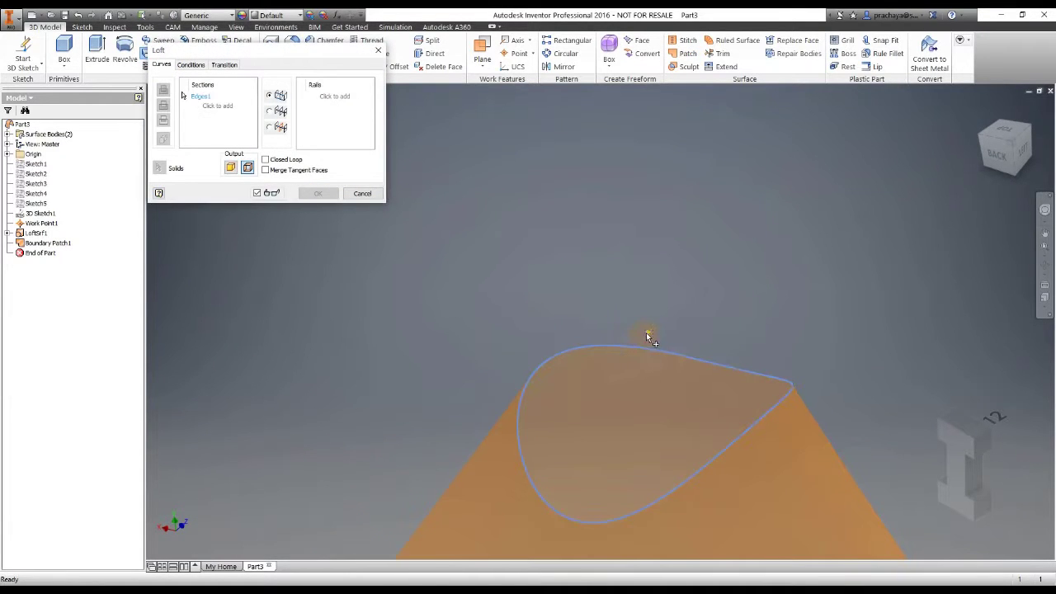
left_click(647, 335)
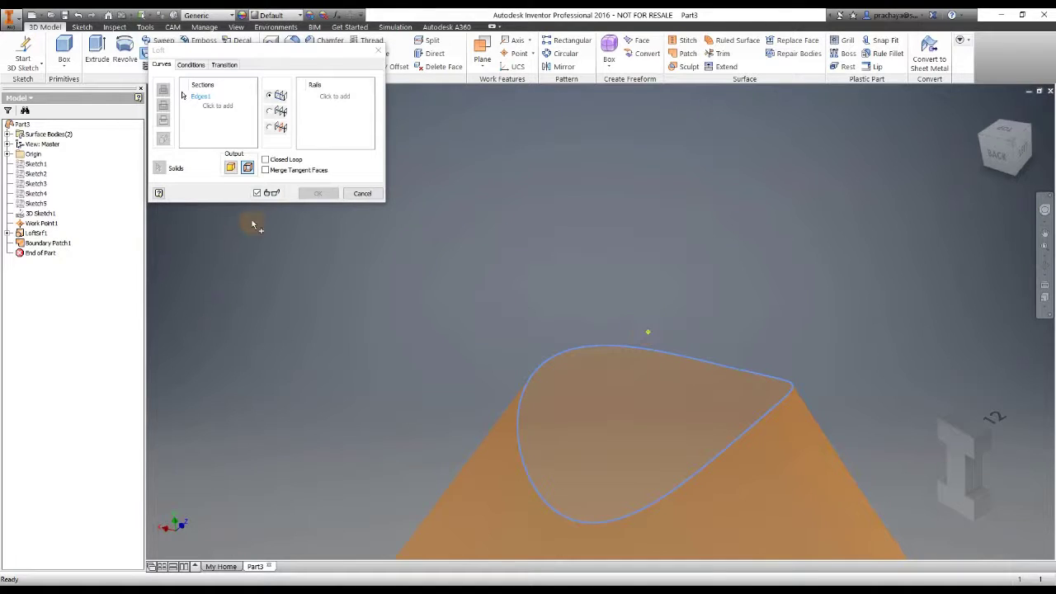
left_click(222, 107)
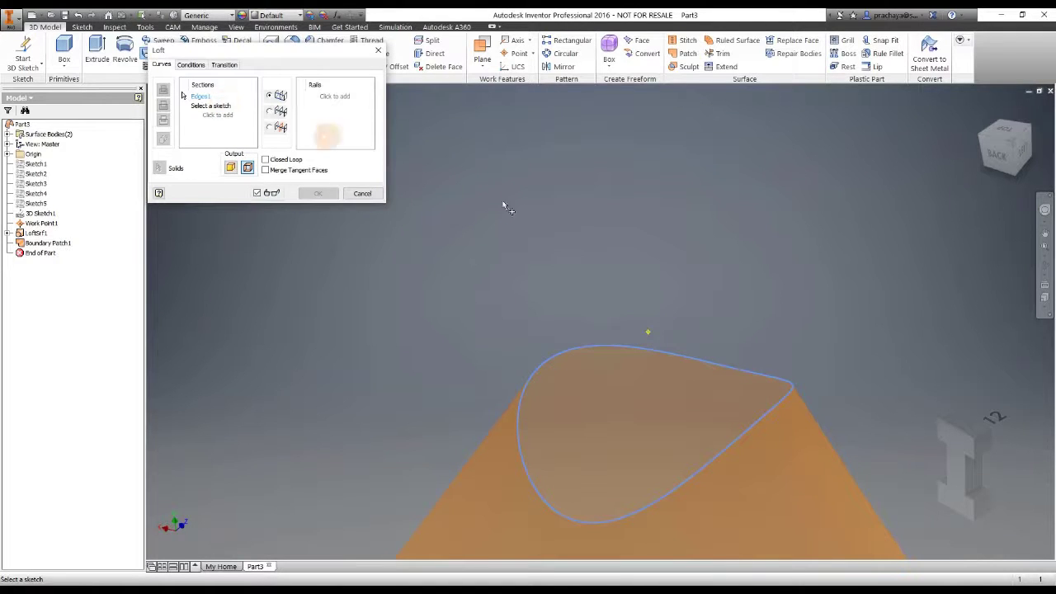
left_click(648, 334)
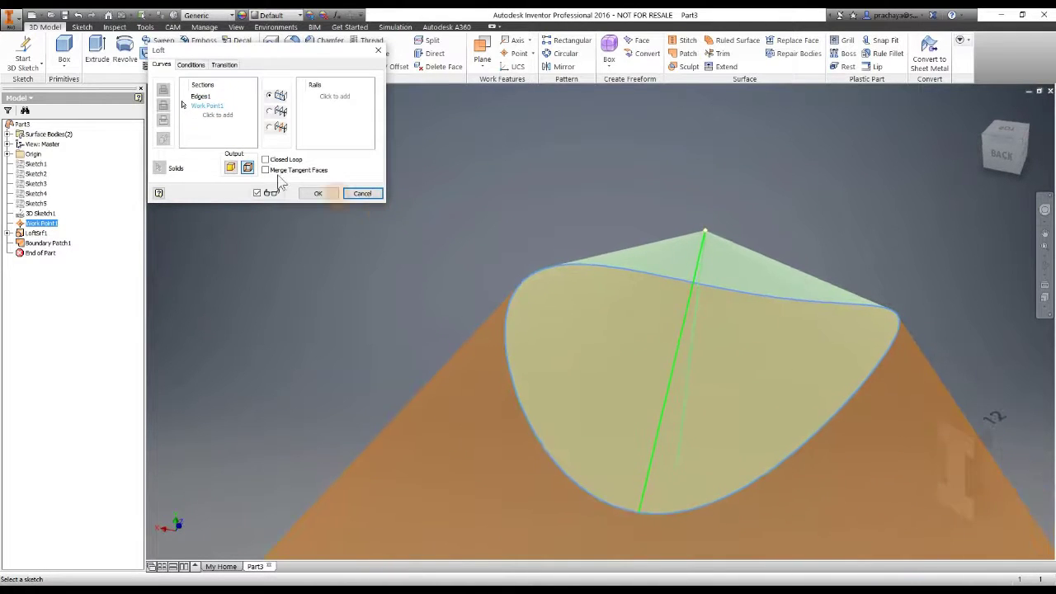
Make the loft tangent at the edge and smooth at Work Point1, creating LoftSrf2.
left_click(191, 64)
left_click(246, 95)
left_click(238, 117)
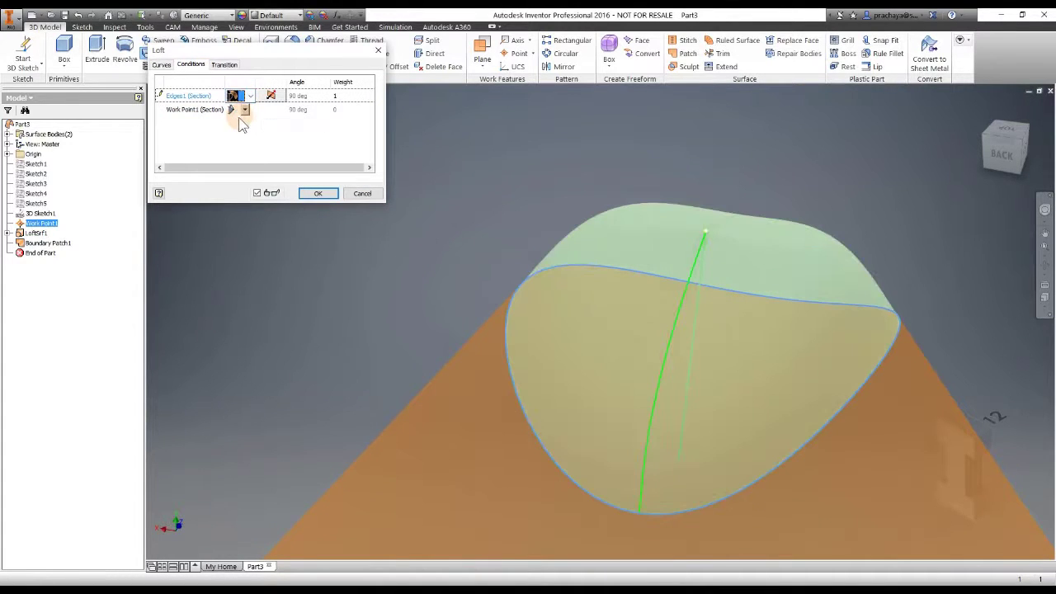
left_click(242, 111)
left_click(238, 126)
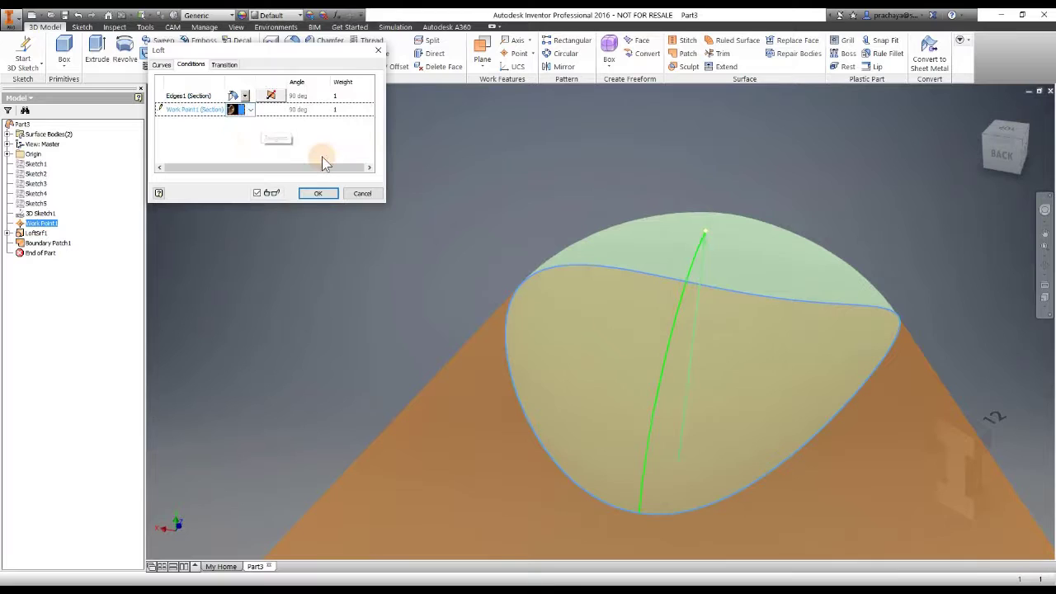
middle_click_drag(446, 195, 360, 193, "shift")
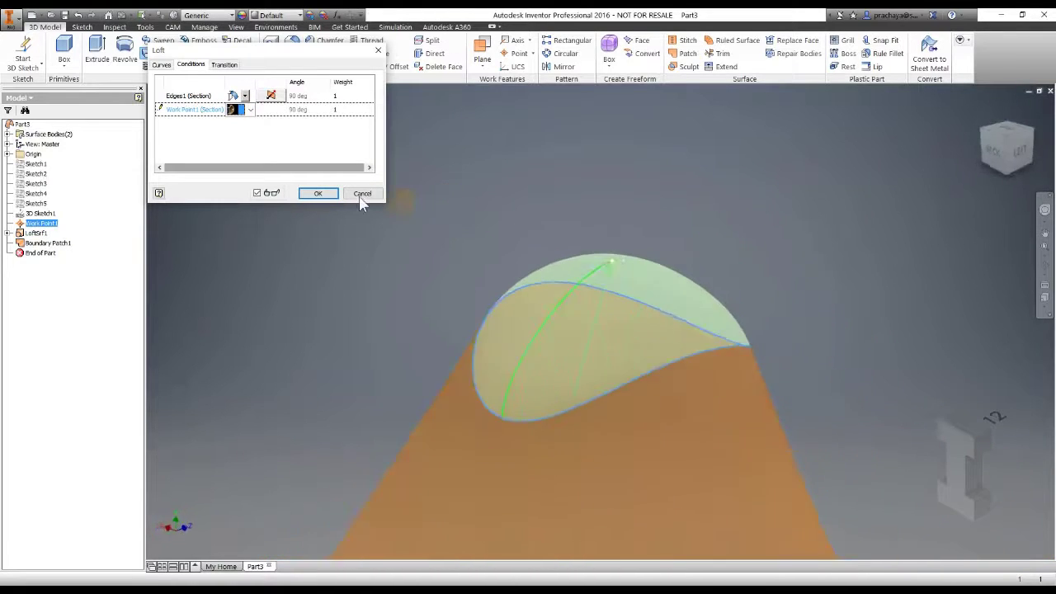
left_click(318, 193)
middle_click_drag(506, 221, 566, 171, "shift")
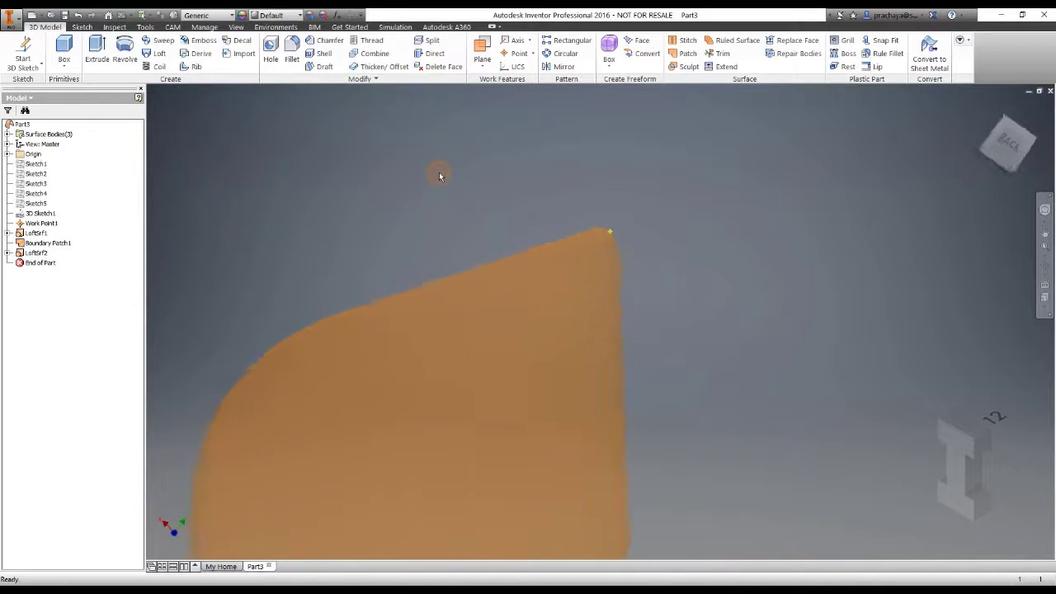
Sculpt LoftSrf1, Boundary Patch1 and LoftSrf2 into one solid teardrop body.
left_click(686, 66)
left_click(527, 228)
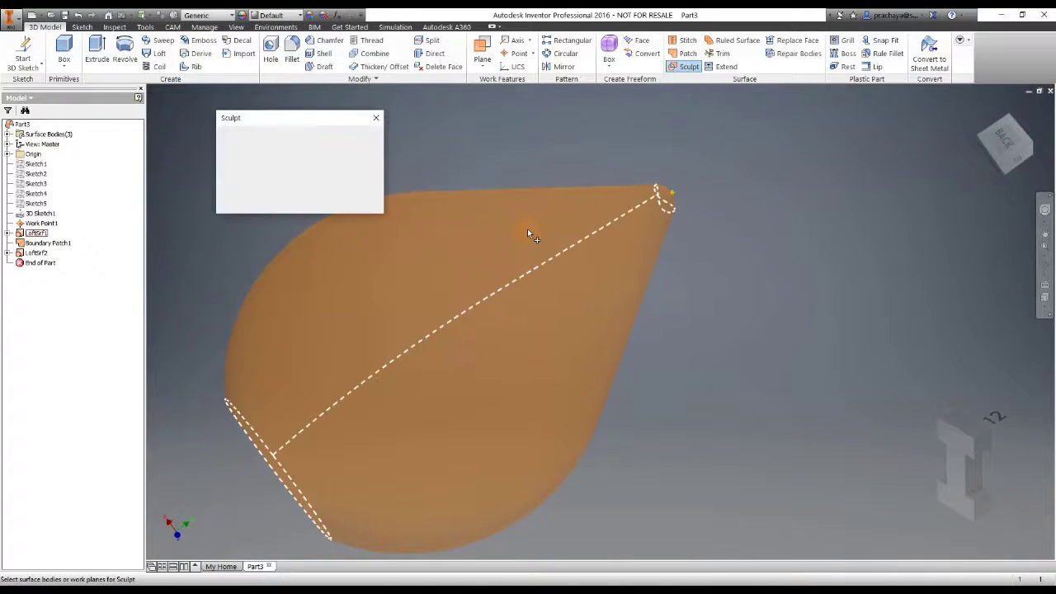
left_click(248, 438)
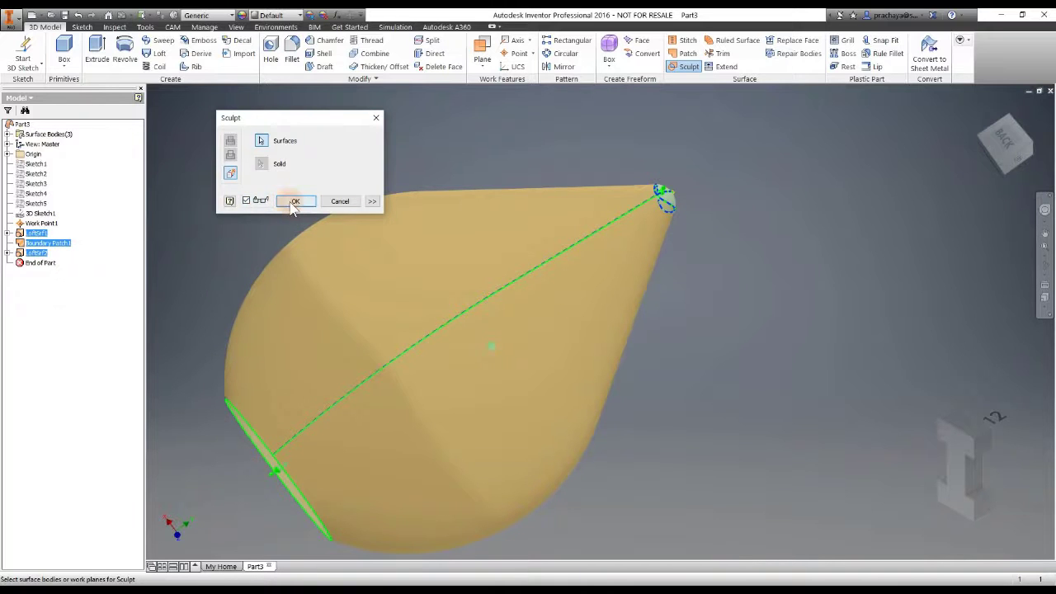
left_click(294, 201)
middle_click_drag(572, 155, 925, 212, "shift")
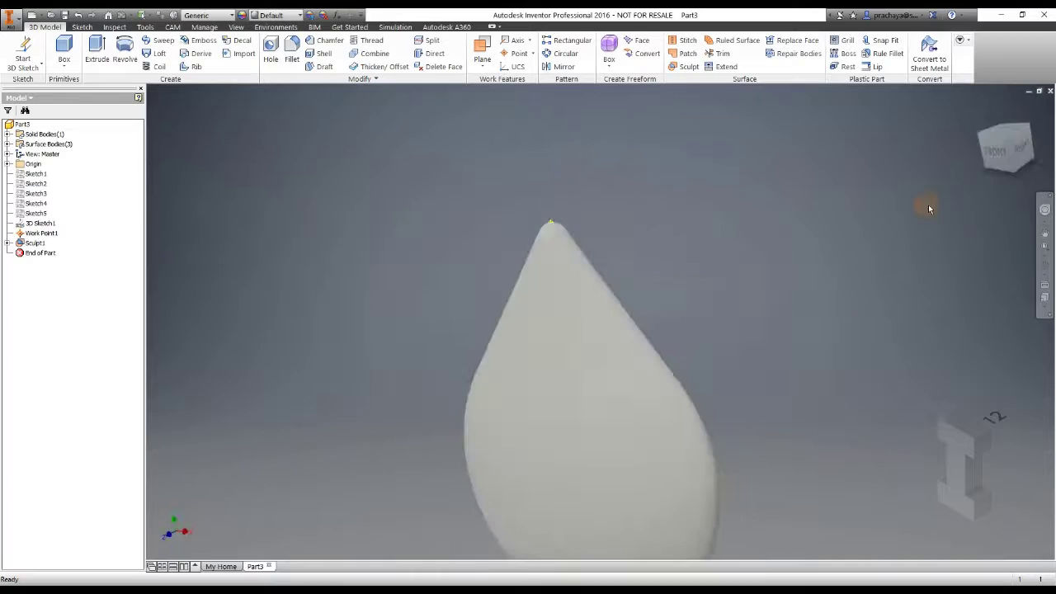
left_click(994, 153)
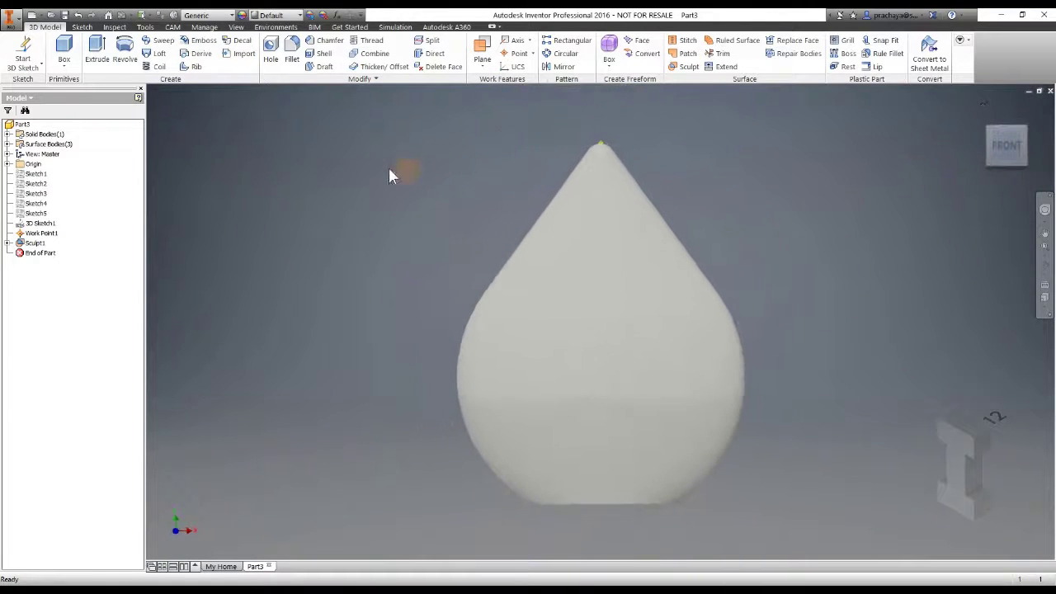
middle_click_drag(405, 134, 494, 124, "shift")
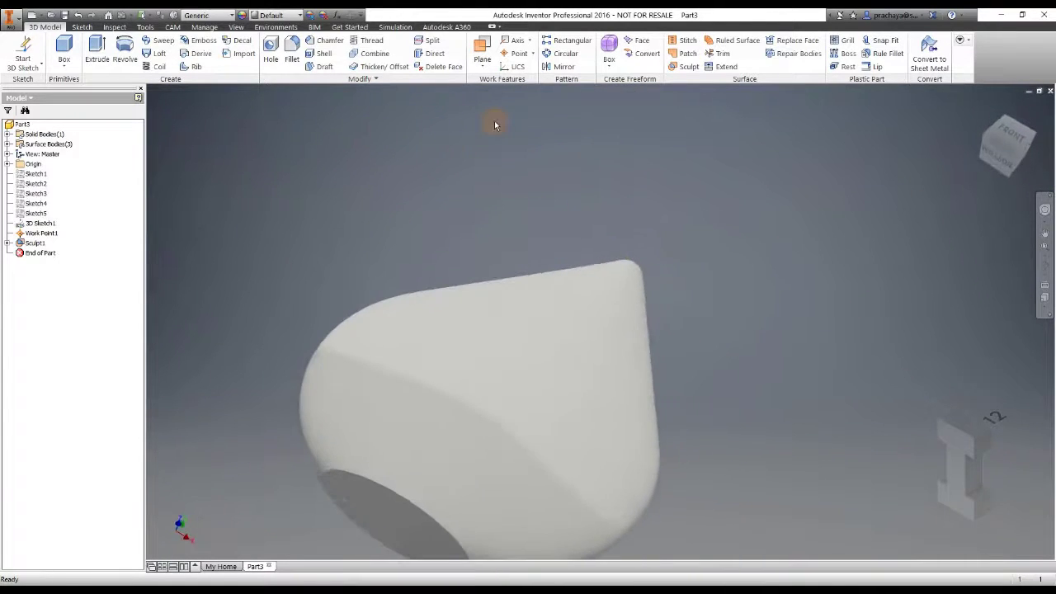
left_click(481, 52)
Add Work Plane1 offset 28.250 mm from the XY plane.
middle_click_drag(347, 132, 191, 148, "shift")
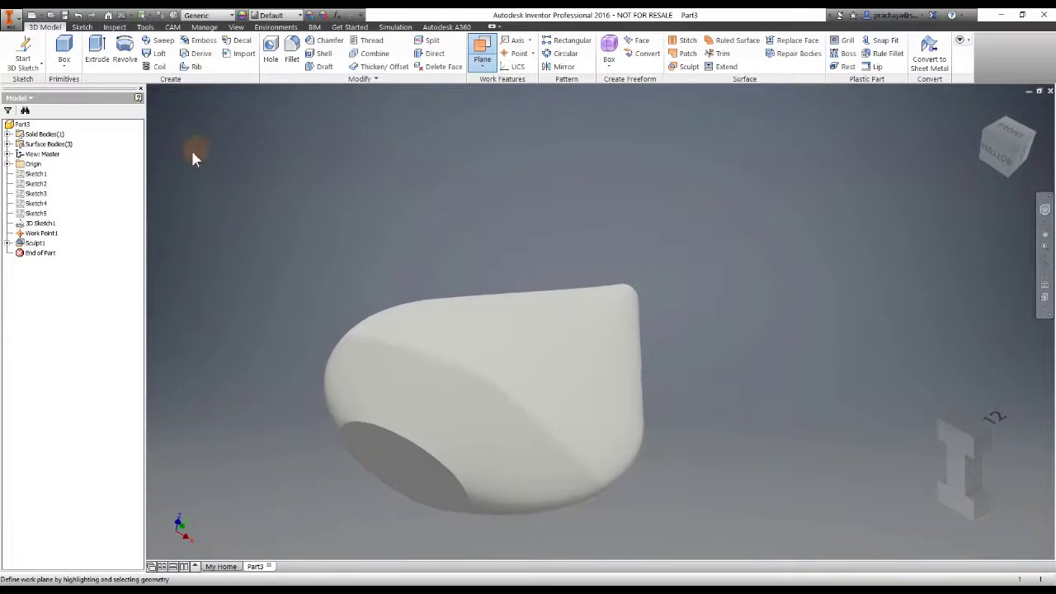
left_click(8, 163)
left_click(47, 194)
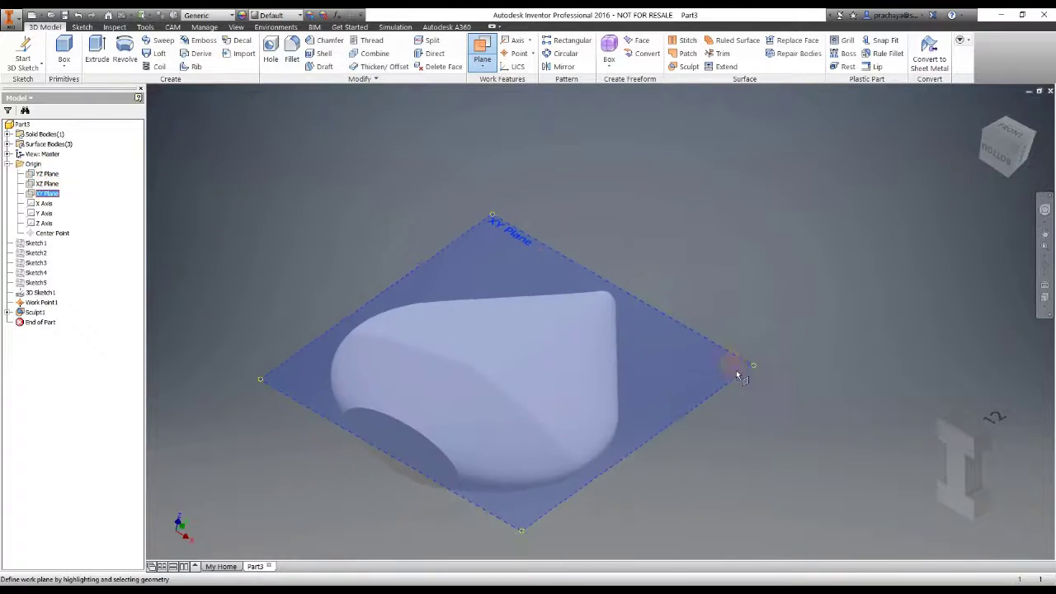
left_click(554, 241)
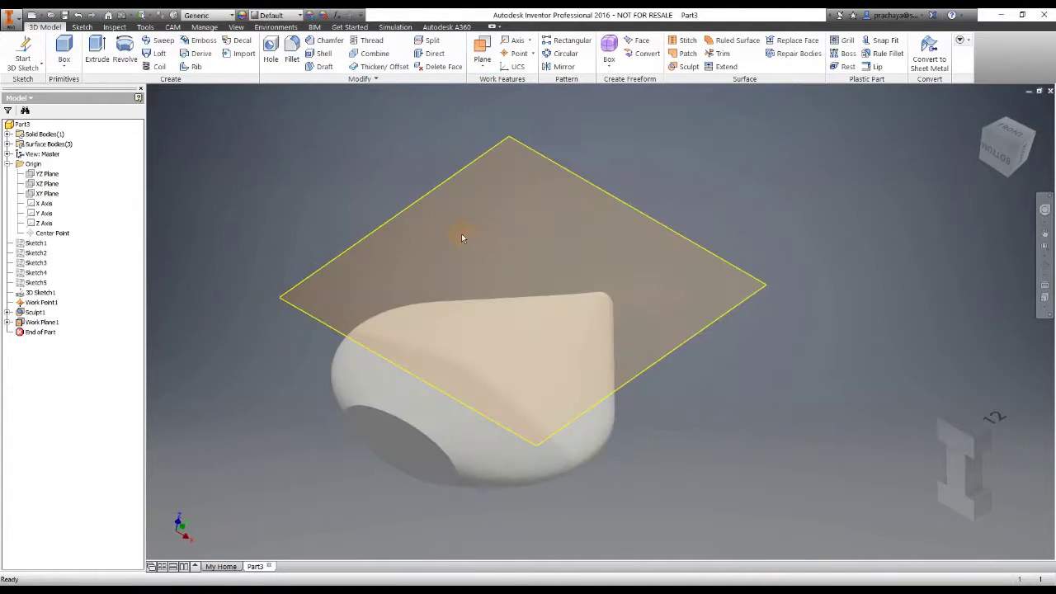
Make Sketch1 and Sketch2 visible again.
left_click(37, 243)
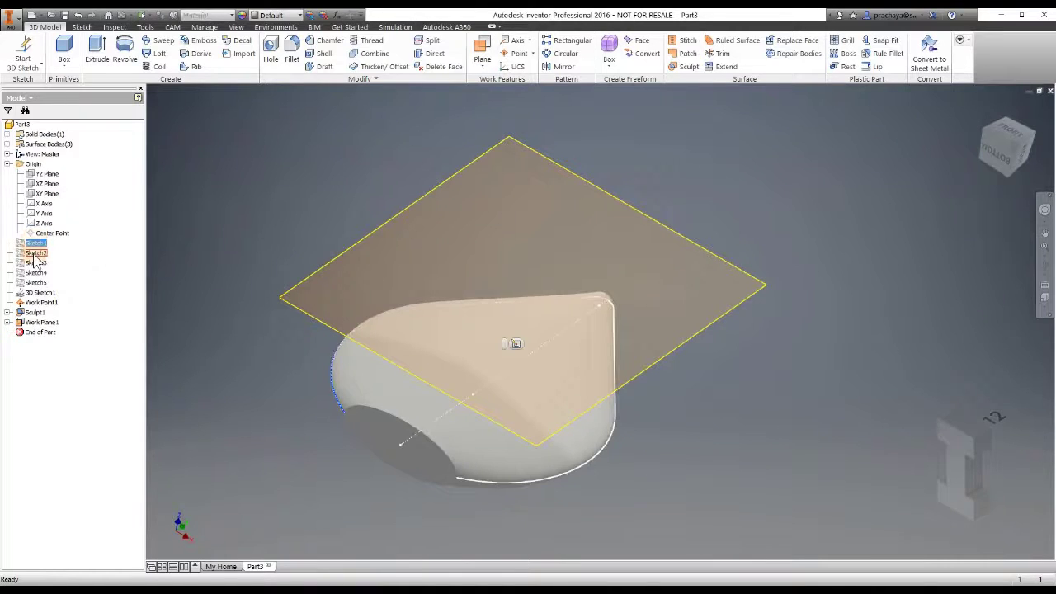
left_click(35, 254, "ctrl")
right_click(33, 255)
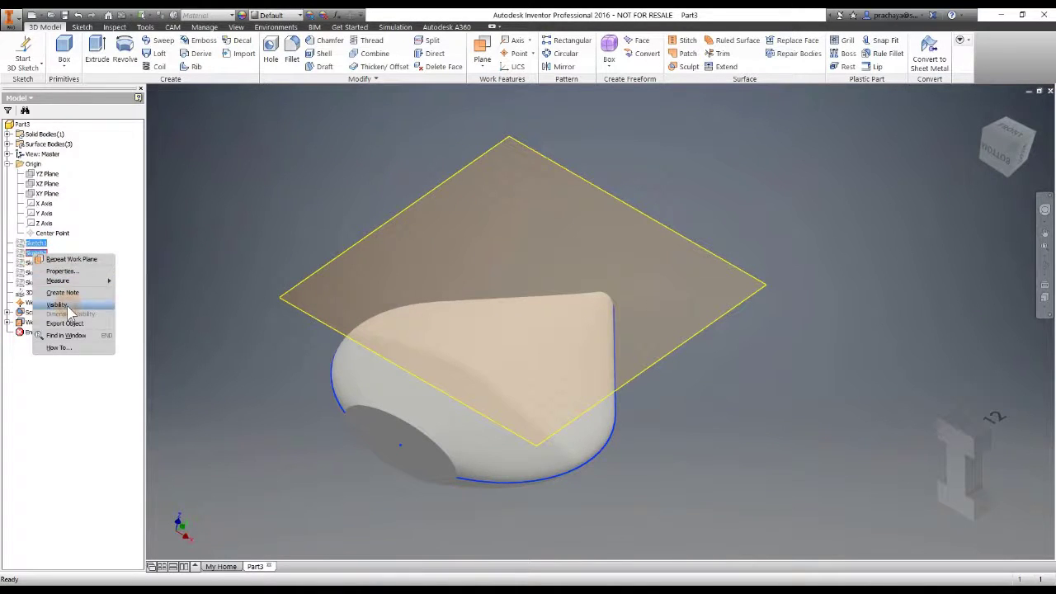
left_click(57, 304)
Look straight at Work Plane1 and begin a 2D sketch.
left_click_drag(1003, 147, 750, 287)
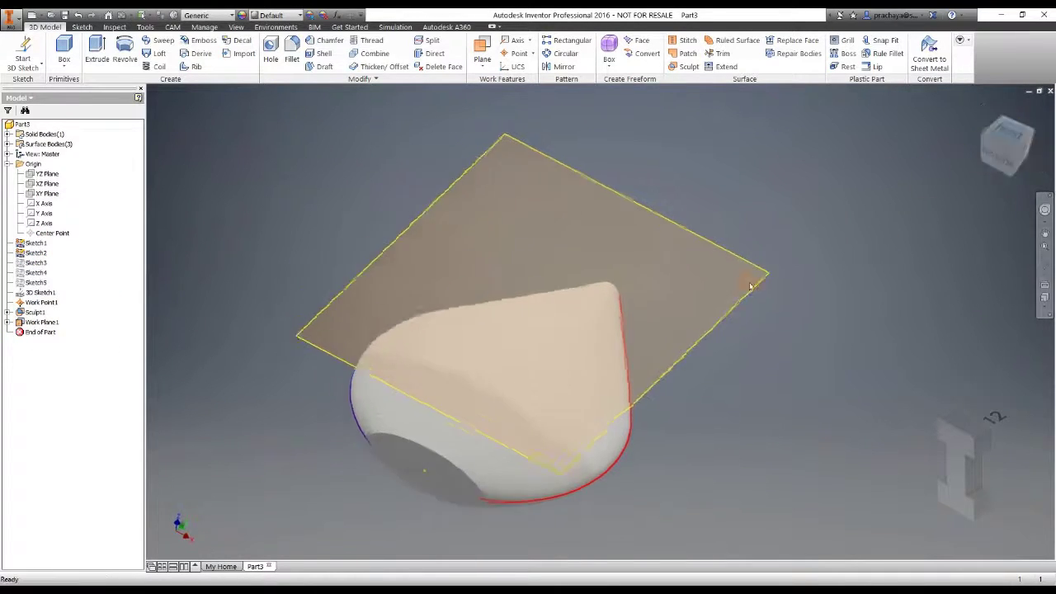
key("Page_Up")
left_click(35, 69)
left_click(29, 83)
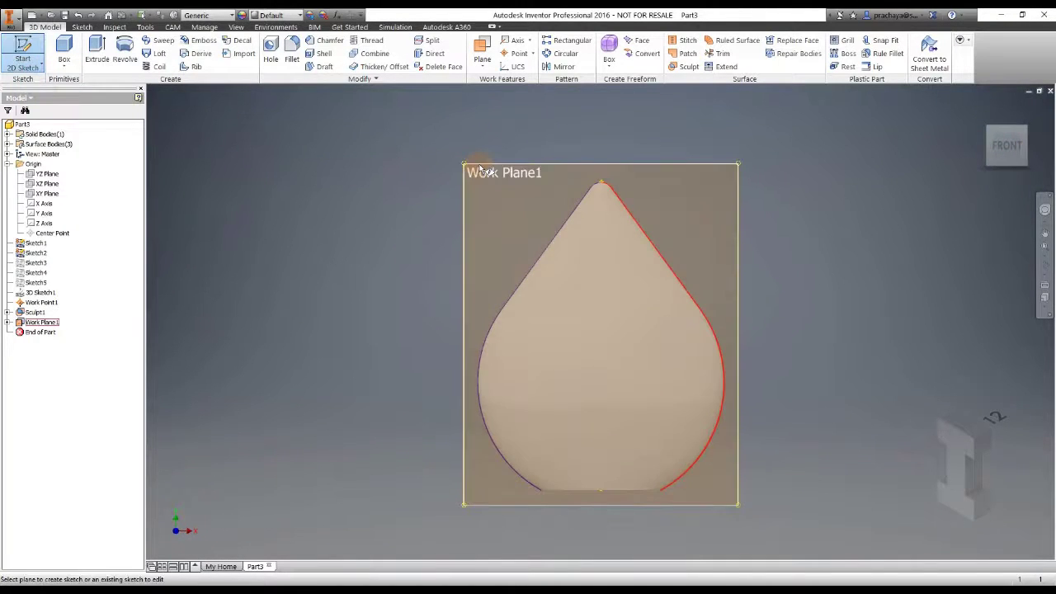
Start Sketch6 on Work Plane1 and project the teardrop's left, right and upper-left edges.
left_click(480, 169)
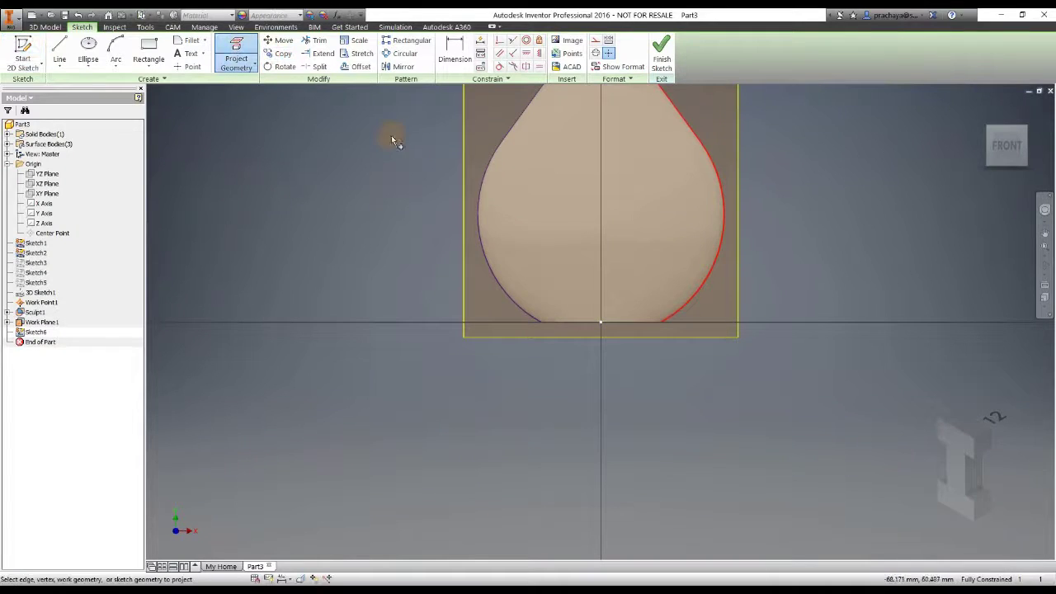
left_click(486, 175)
left_click(723, 190)
middle_click_drag(705, 146, 678, 258)
left_click(532, 176)
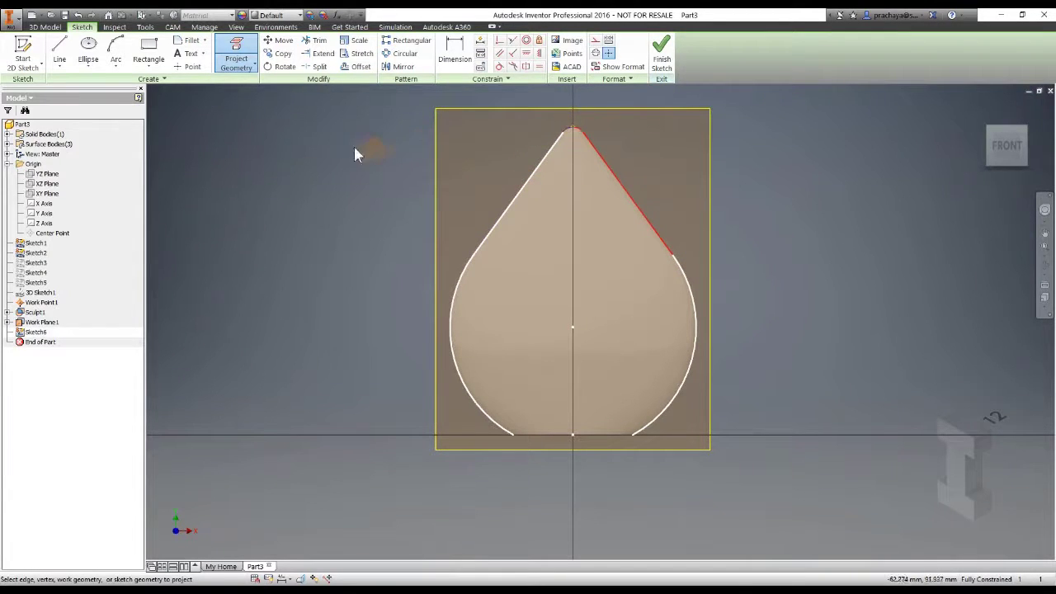
key("Escape")
Draw a vertical line to the left of the teardrop outline.
left_click(118, 56)
key("Escape")
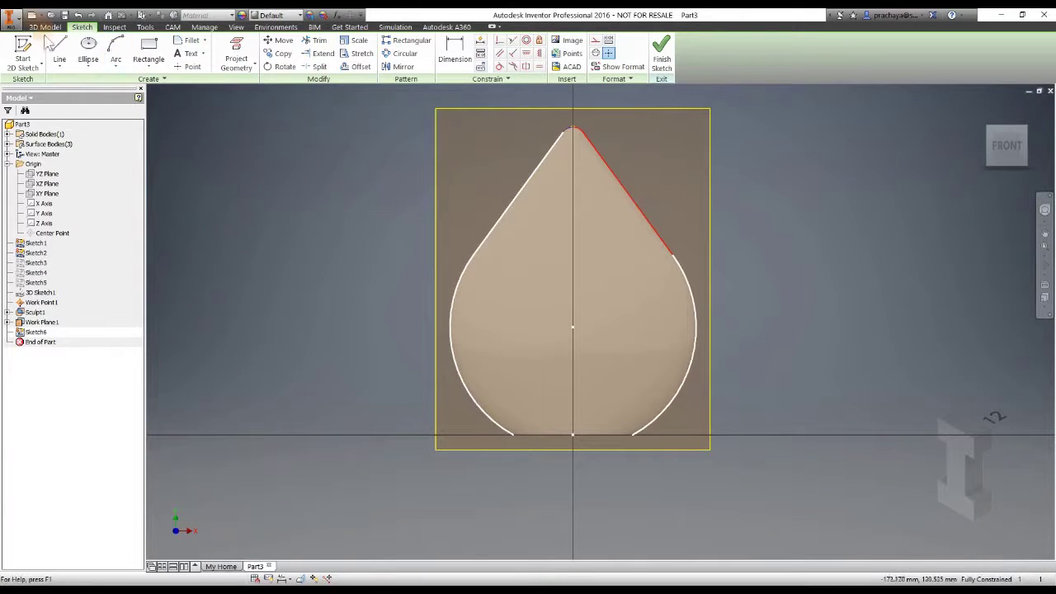
left_click(59, 49)
left_click(400, 154)
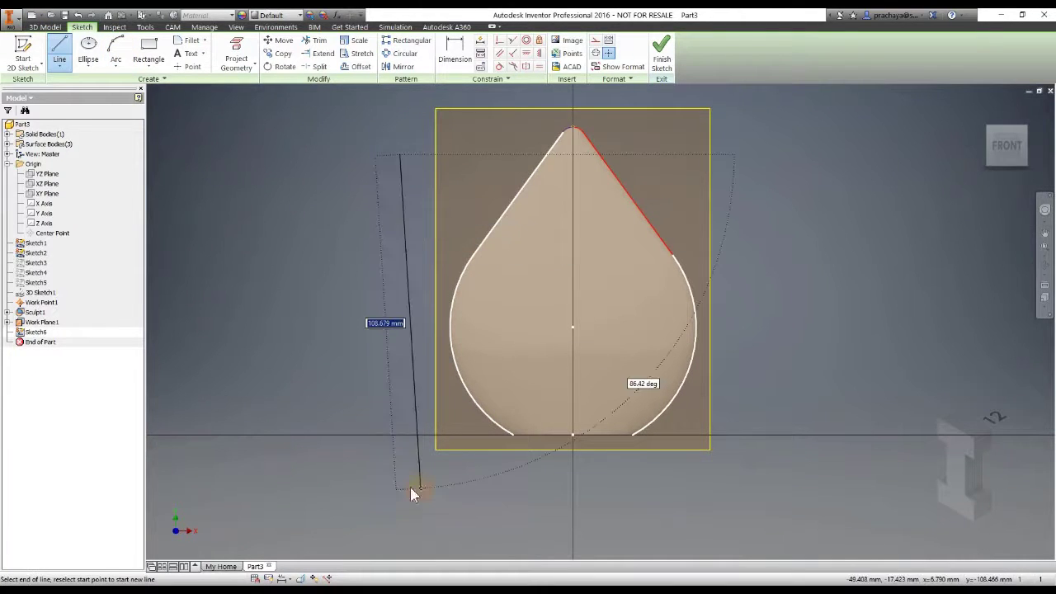
double_click(400, 488)
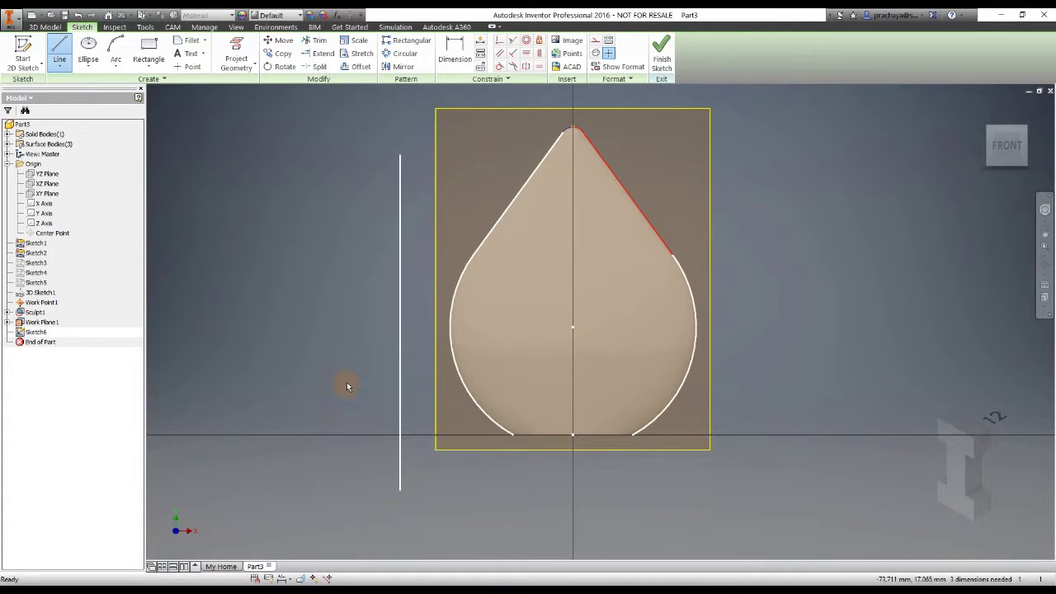
key("Escape")
Constrain the vertical line tangent to the outline's left arc.
right_click(377, 258)
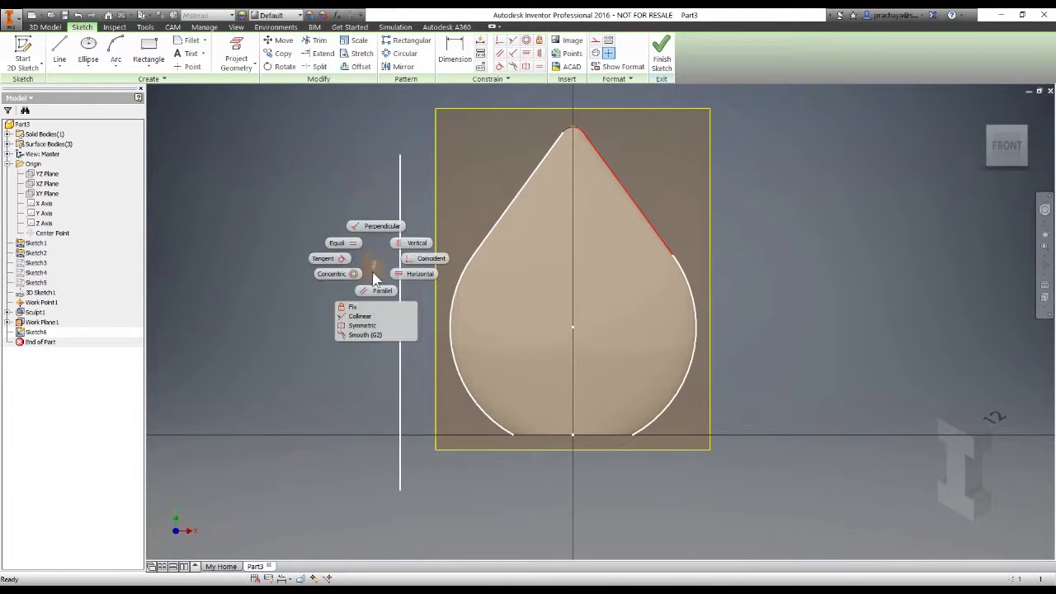
left_click(395, 306)
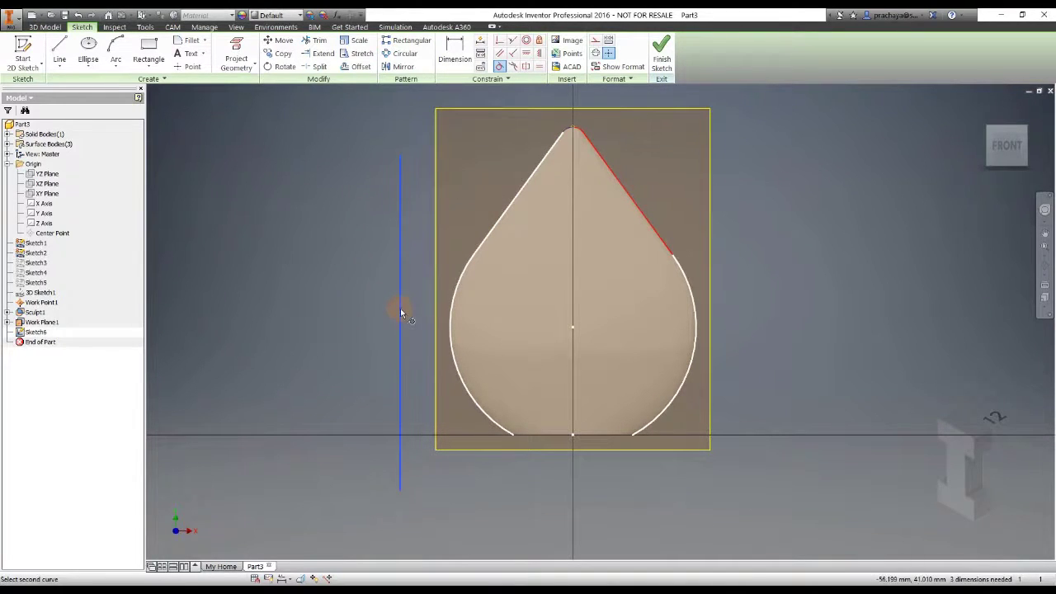
left_click(453, 350)
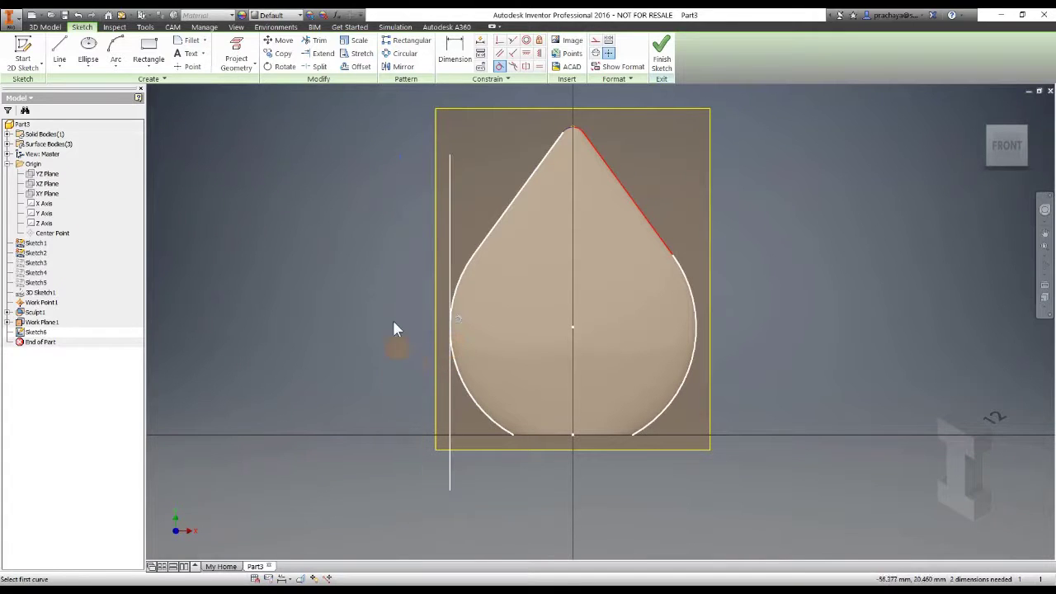
middle_click_drag(369, 287, 258, 304)
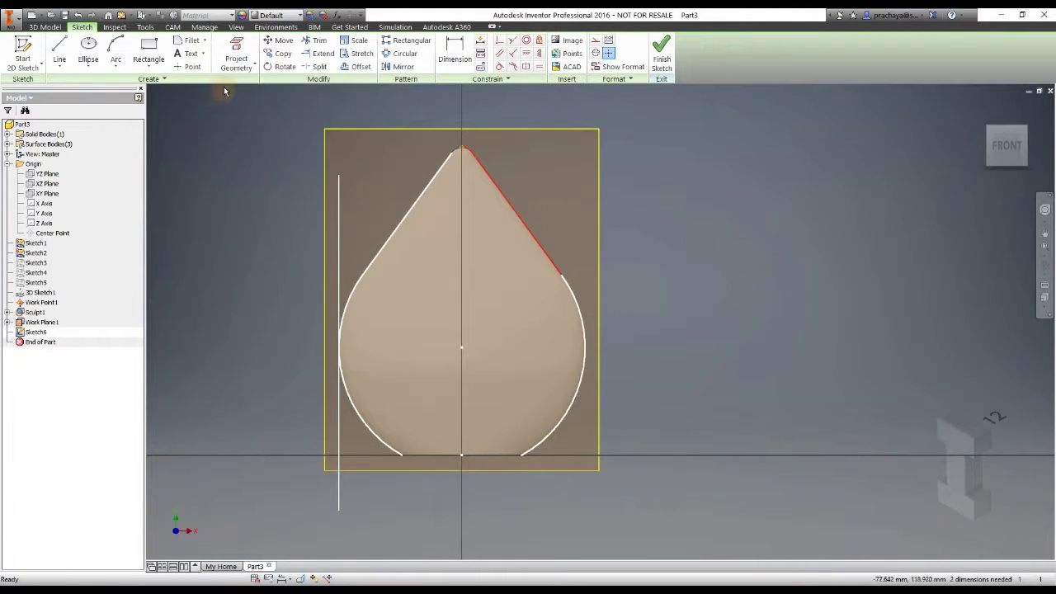
left_click(251, 66)
left_click(117, 67)
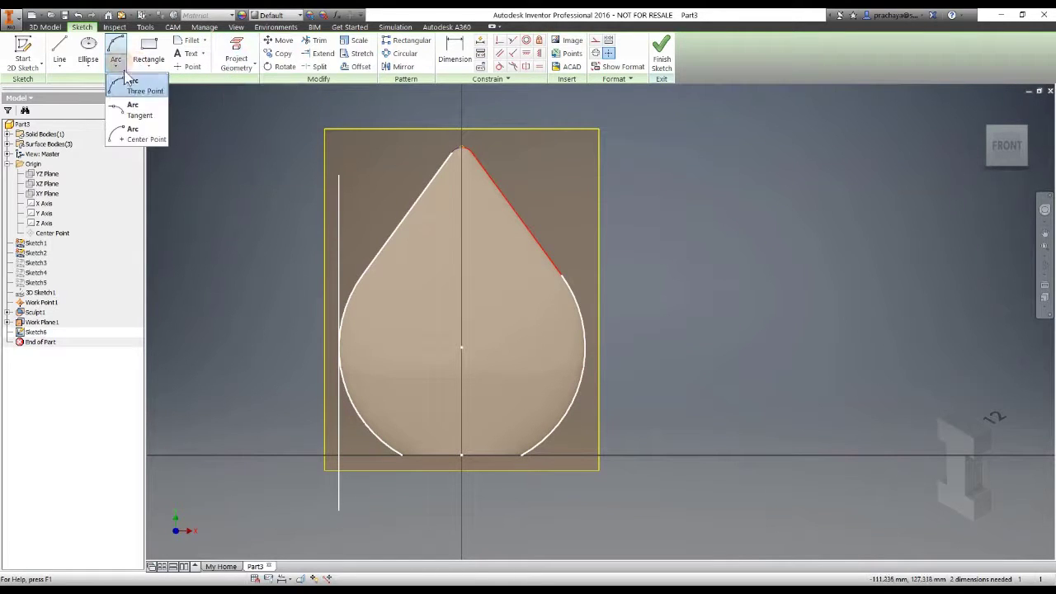
Draw a centre-point arc from near the teardrop tip down inside its right side.
left_click(142, 136)
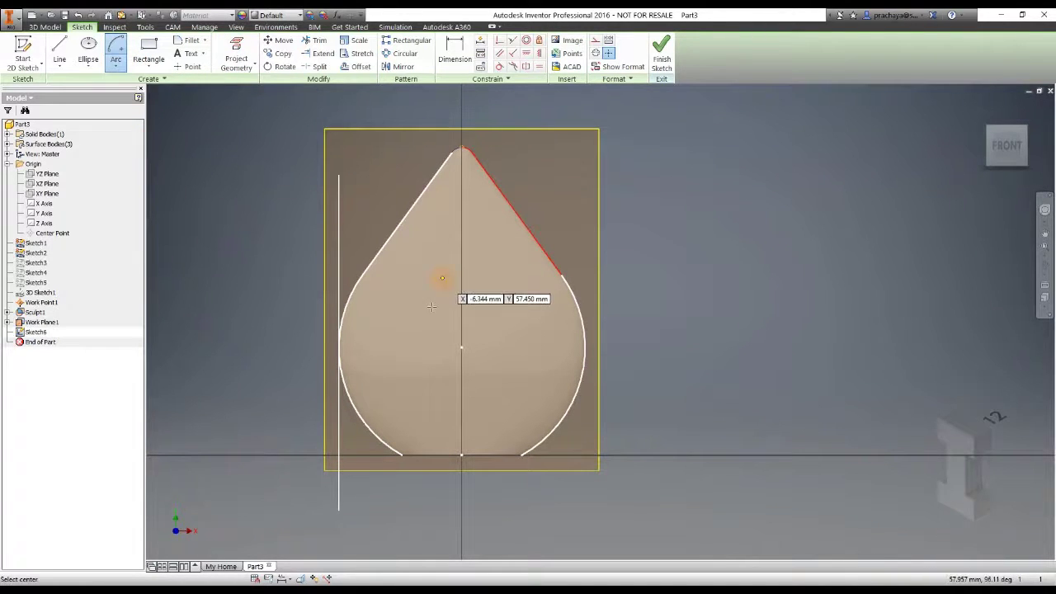
left_click(338, 348)
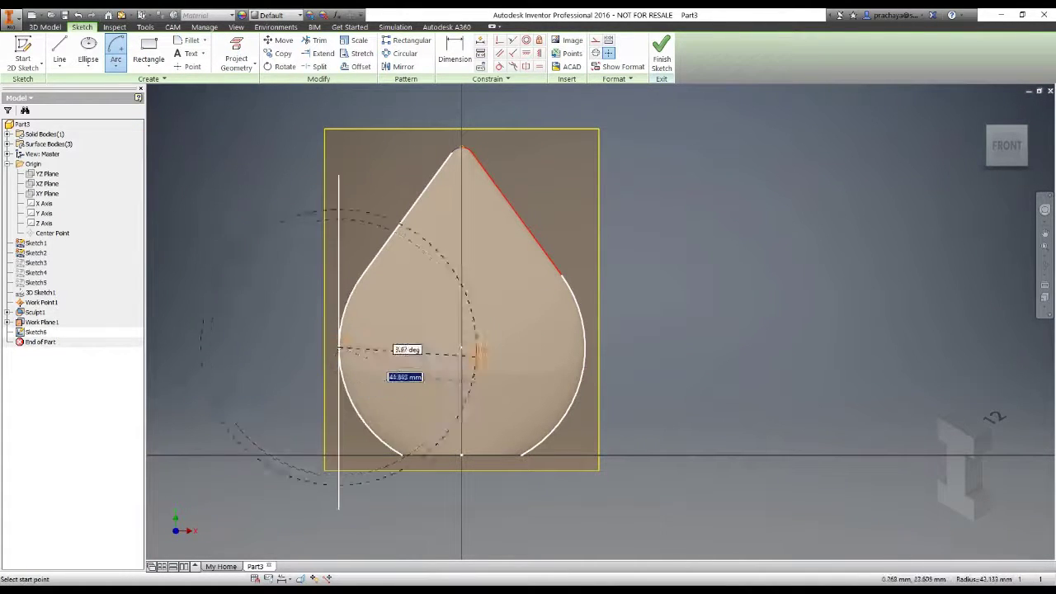
left_click(436, 177)
left_click(530, 396)
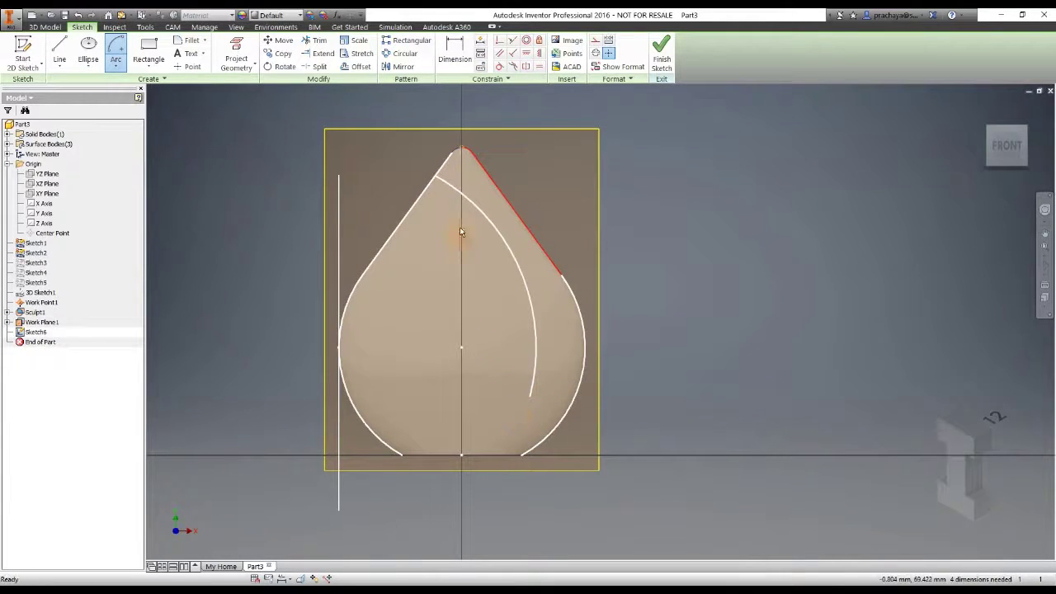
Dimension the arc's radius to 70.
key("d")
left_click(505, 236)
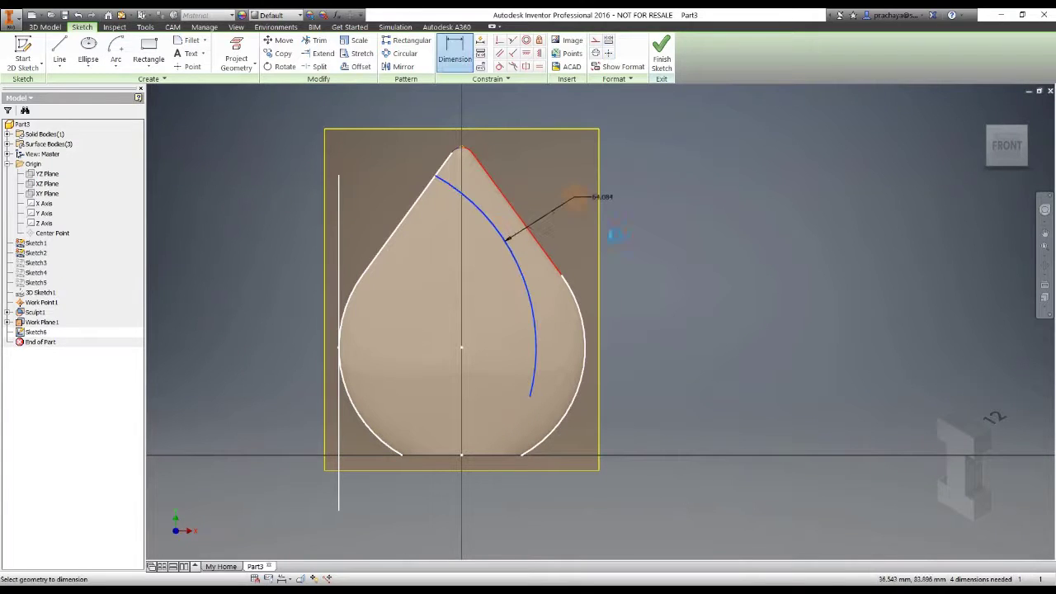
left_click(576, 200)
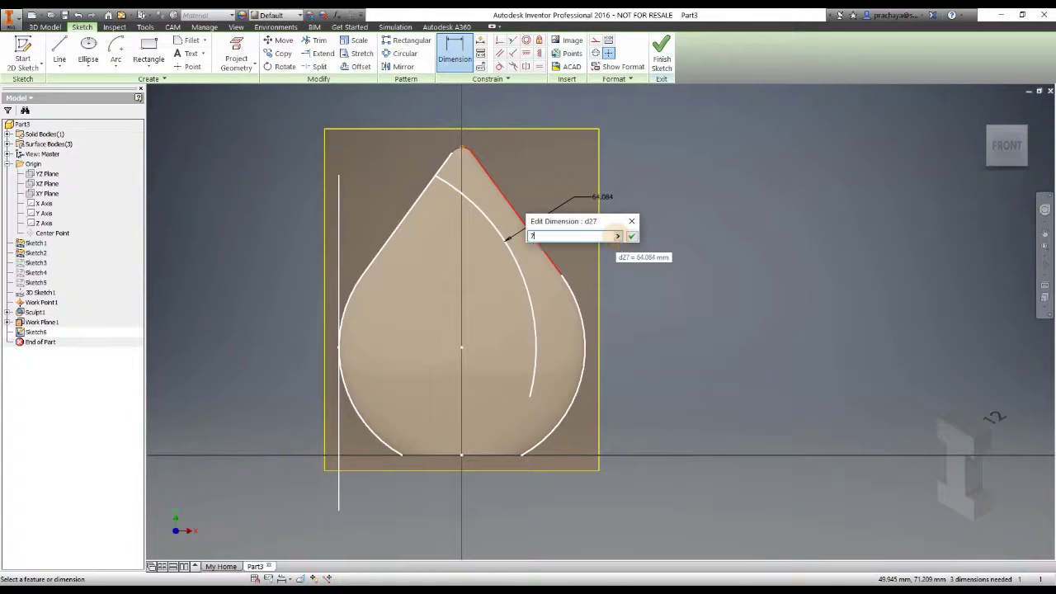
type("0")
key("Return")
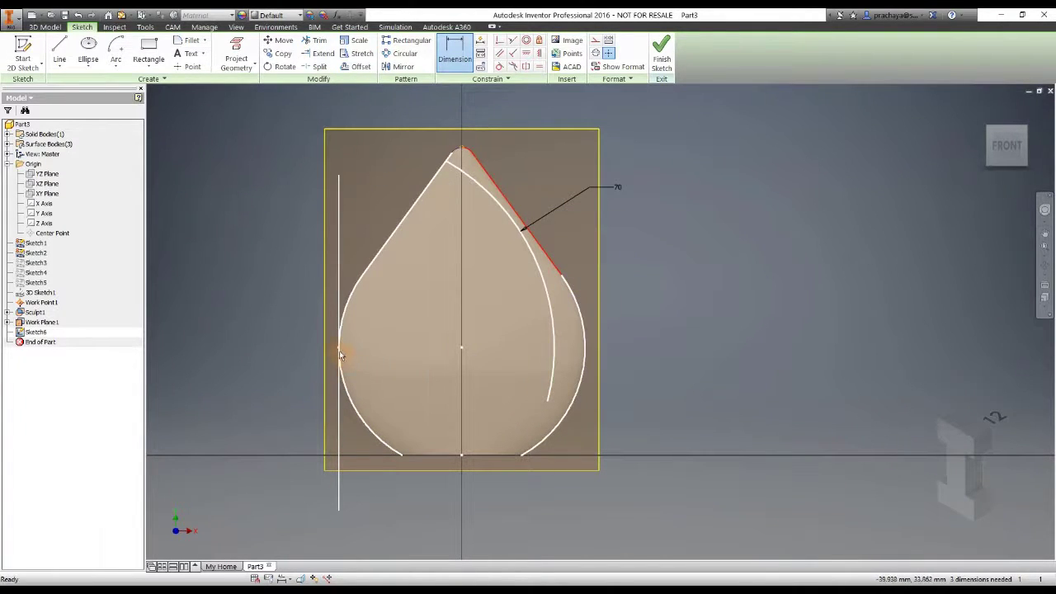
key("Escape")
Add a driven 35 height dimension from the arc centre to the bottom line.
left_click_drag(338, 351, 321, 404)
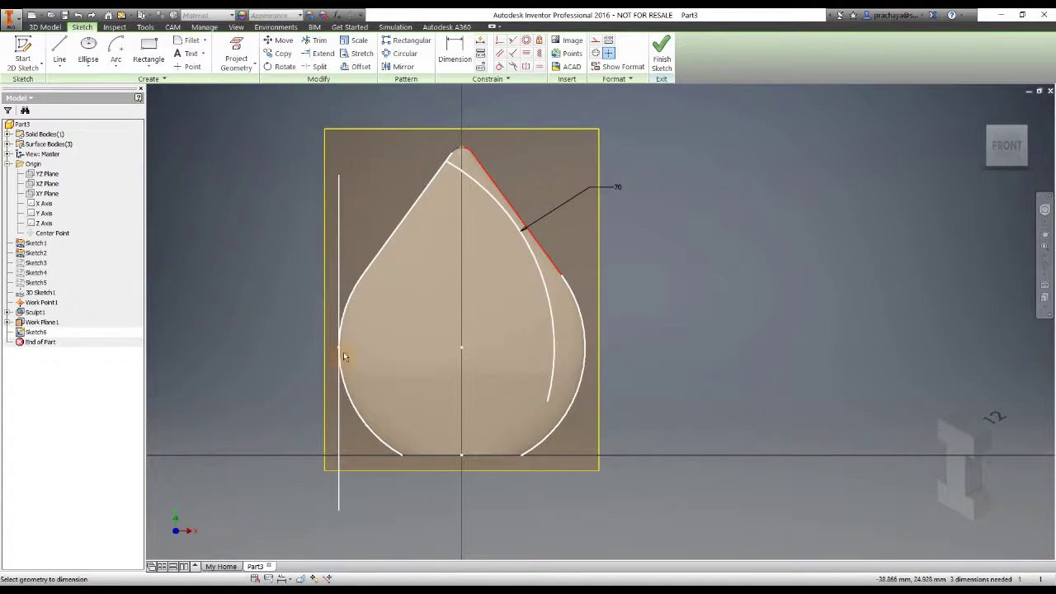
left_click(468, 456)
left_click(291, 400)
left_click(238, 109)
key("Escape")
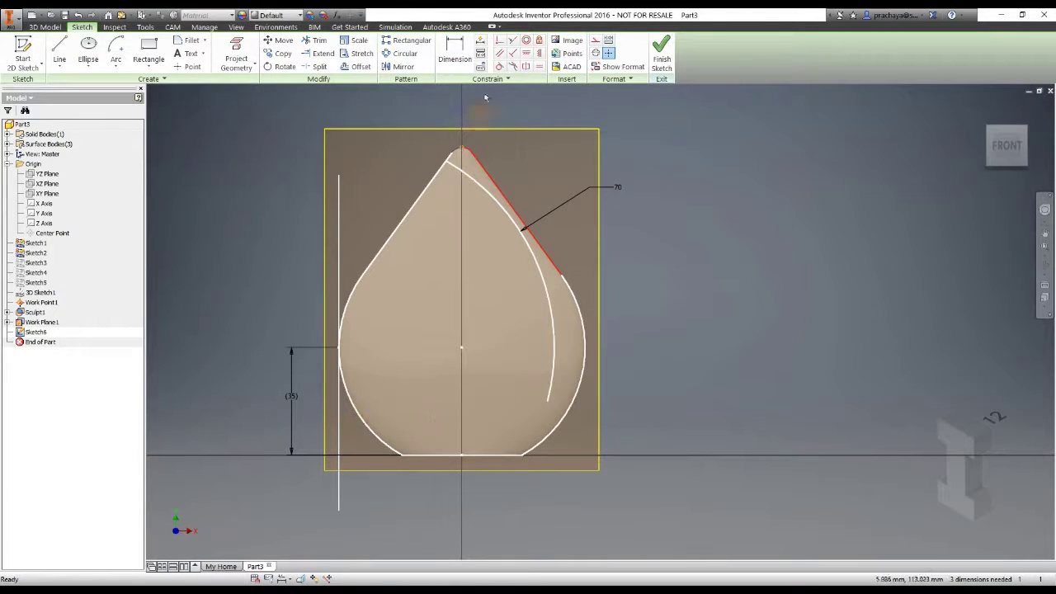
Extend the arc to the bottom line, make the outline curves construction, and finish.
left_click(323, 56)
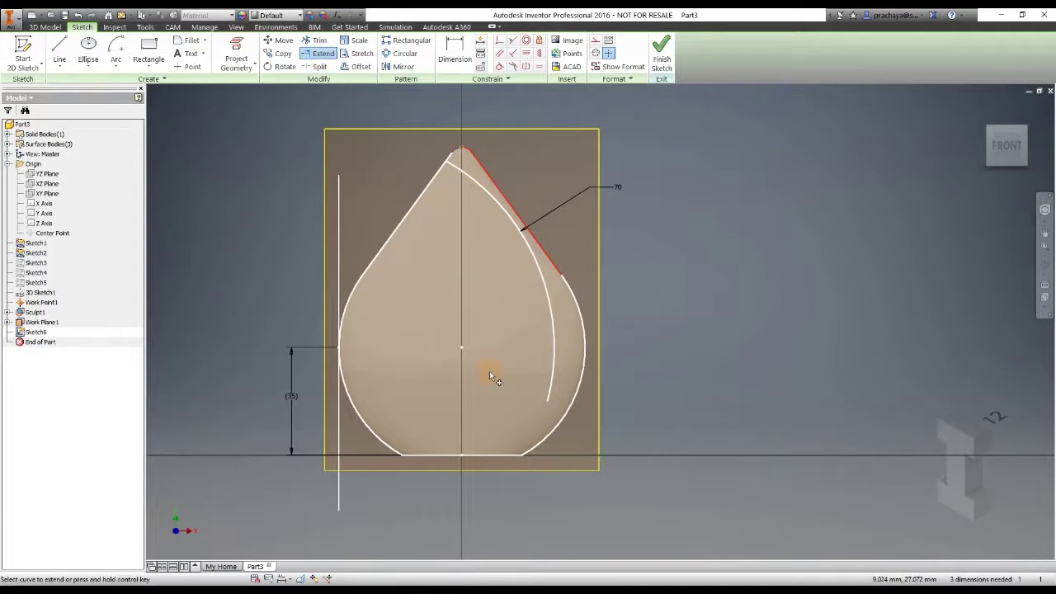
left_click(547, 398)
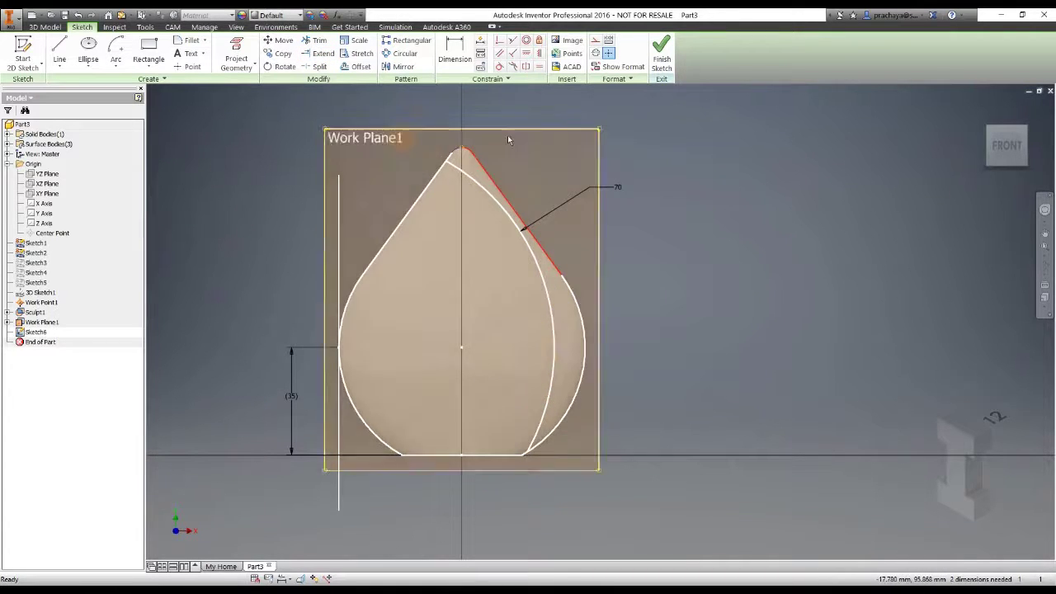
scroll(466, 203, "up", 2)
left_click_drag(337, 132, 686, 458)
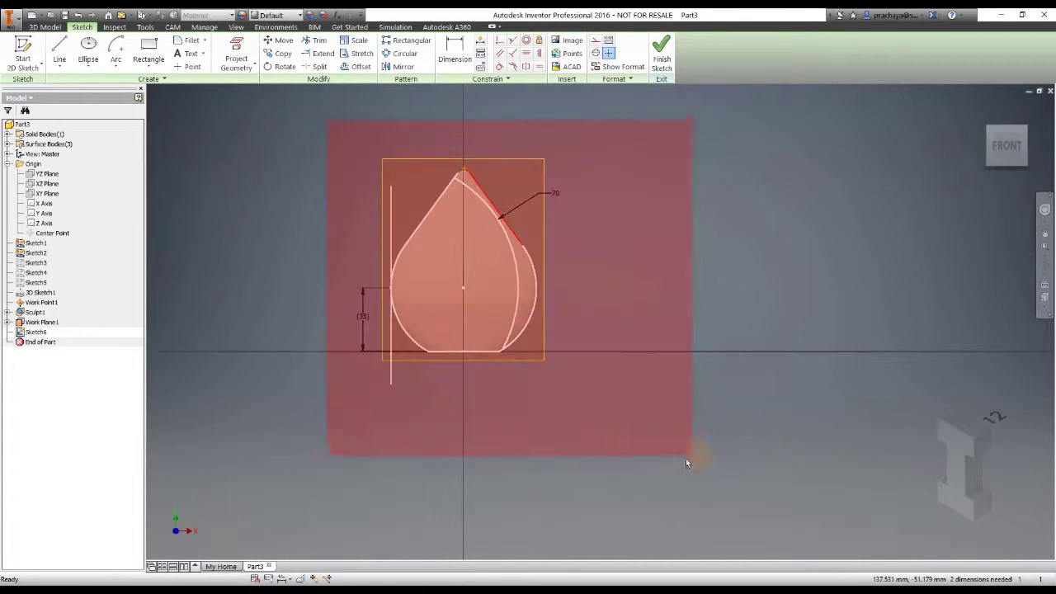
scroll(429, 148, "down", 4)
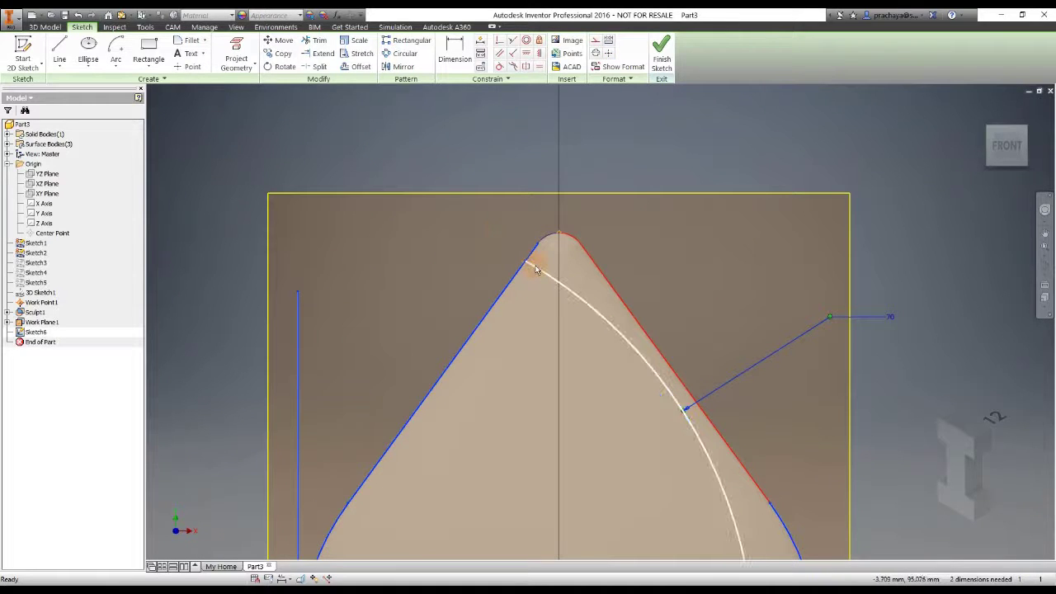
right_click(454, 226)
left_click(493, 221)
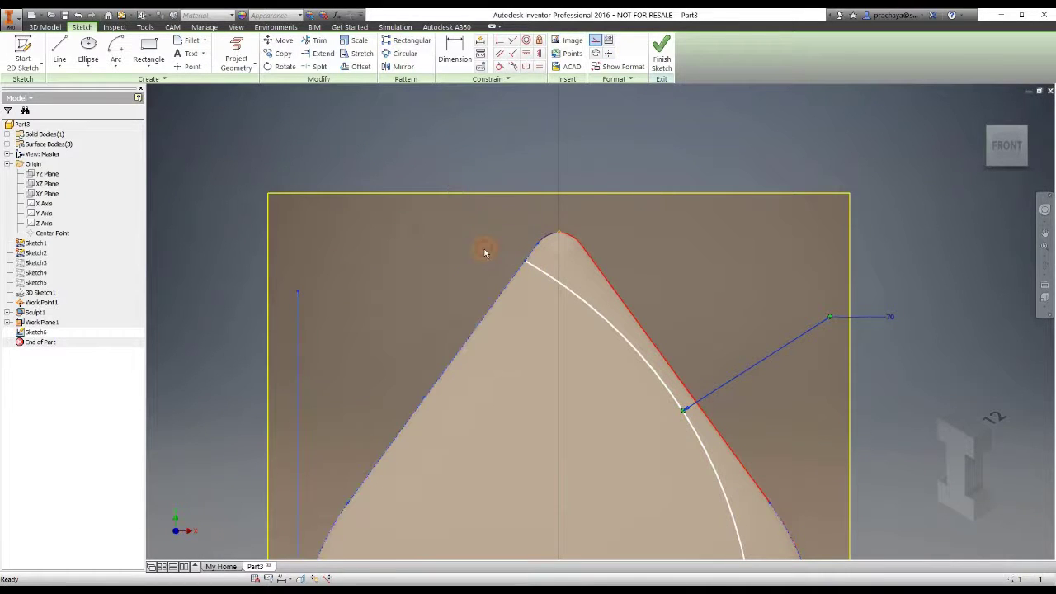
left_click(662, 51)
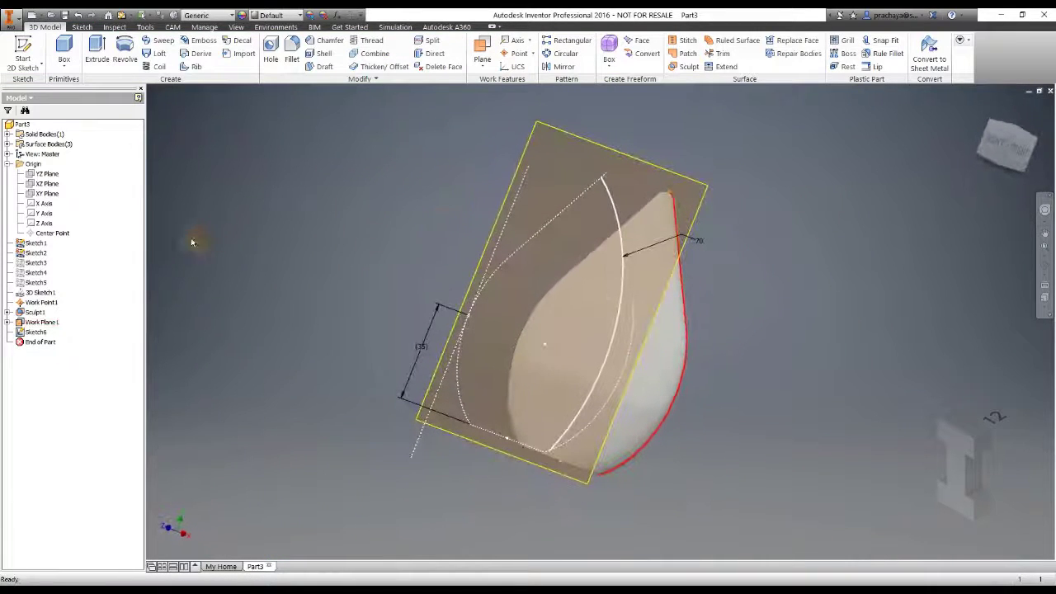
Hide the red Sketch2 curve.
right_click(35, 244)
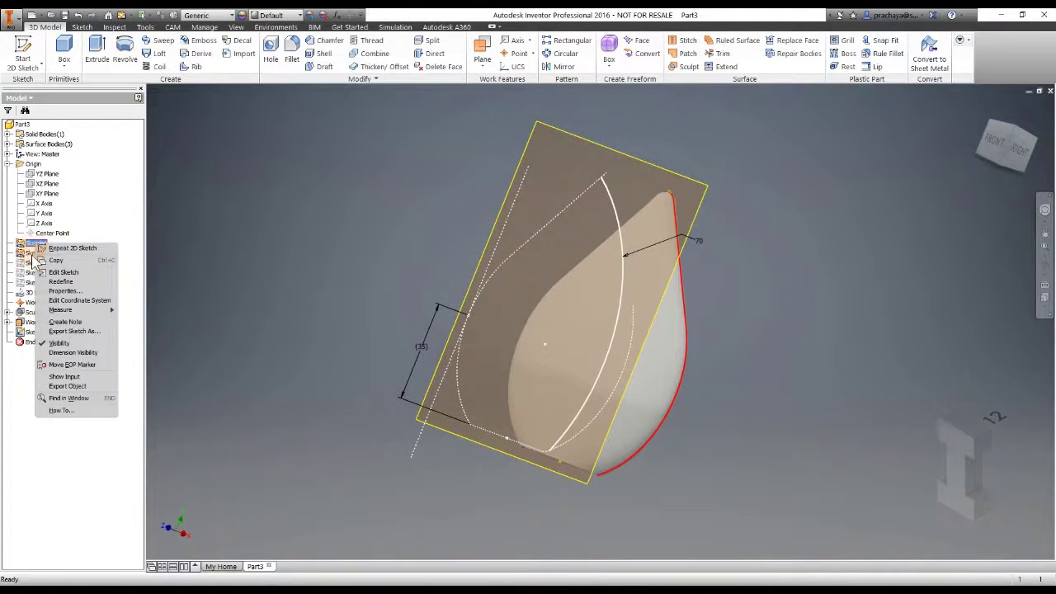
left_click(33, 253)
right_click(33, 254)
left_click(145, 328)
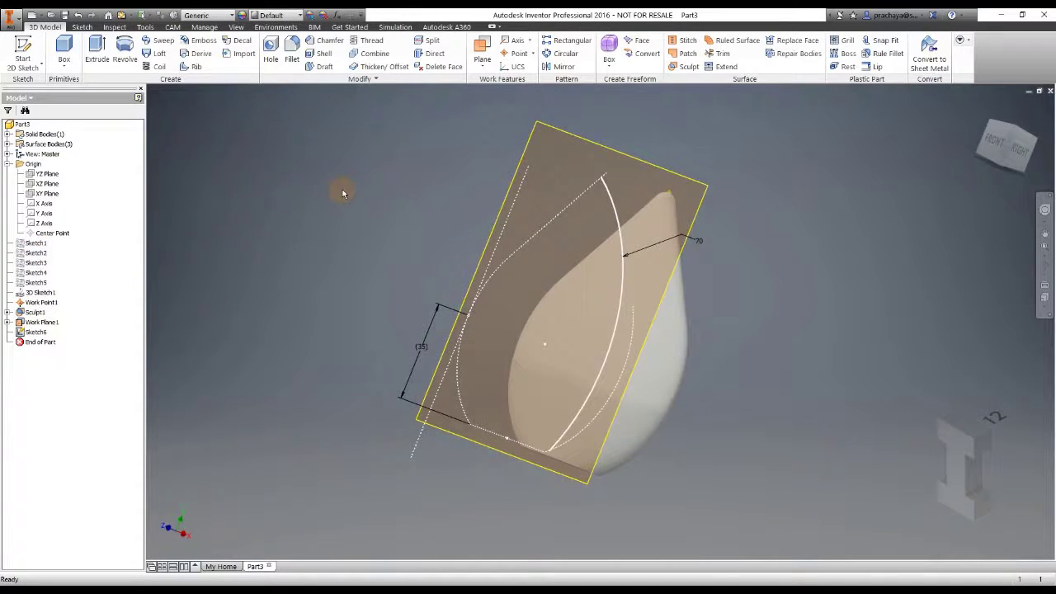
scroll(298, 139, "up", 3)
In a new 3D sketch, project the radius-70 arc onto the teardrop body's surface.
left_click(39, 66)
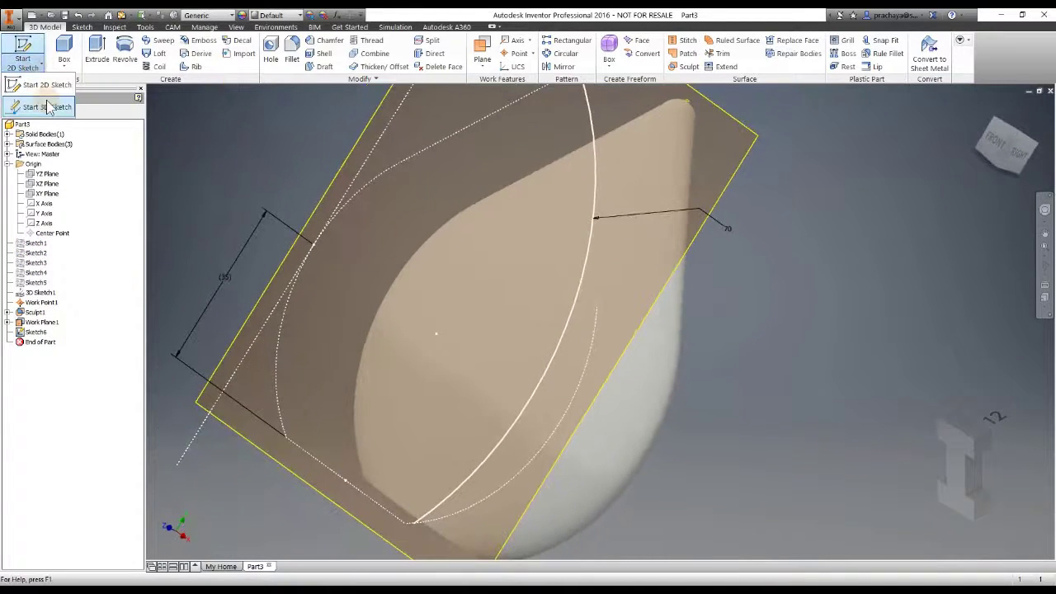
left_click(48, 107)
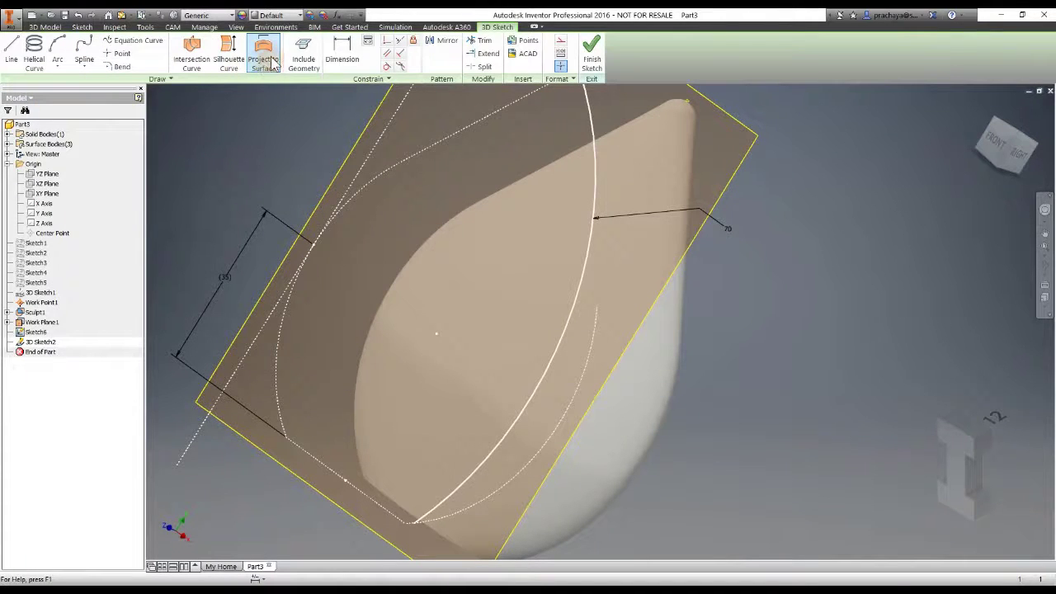
left_click(273, 62)
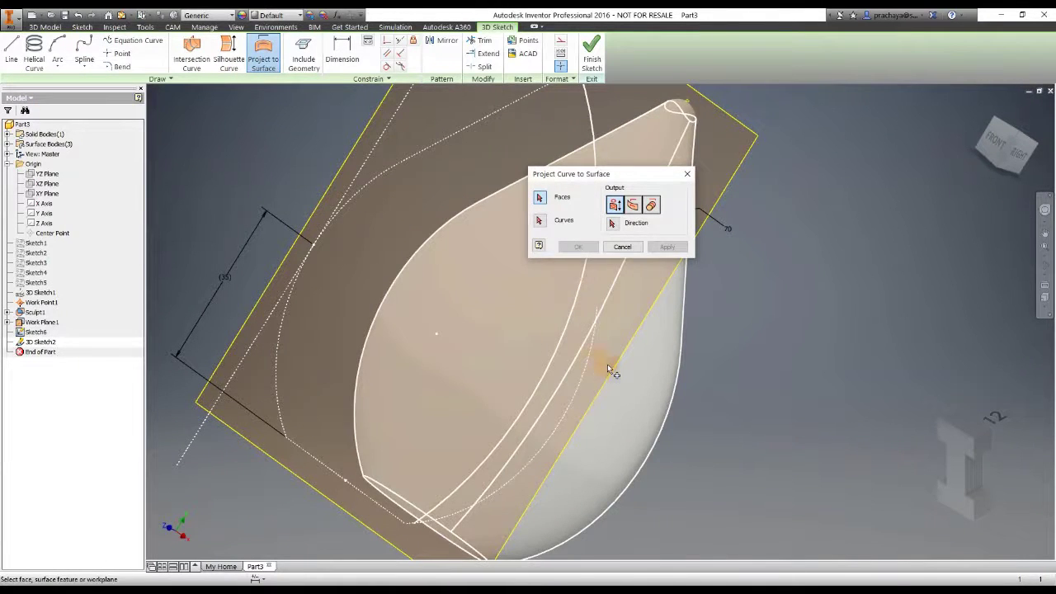
left_click(621, 396)
left_click(540, 224)
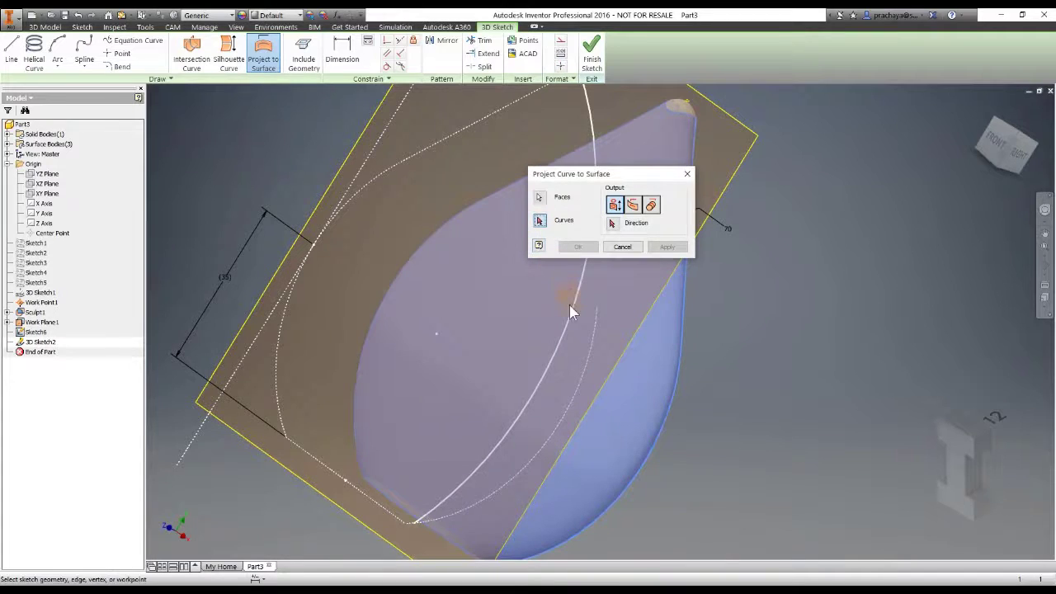
left_click(578, 320)
scroll(412, 304, "down", 3)
middle_click_drag(412, 304, 533, 271, "shift")
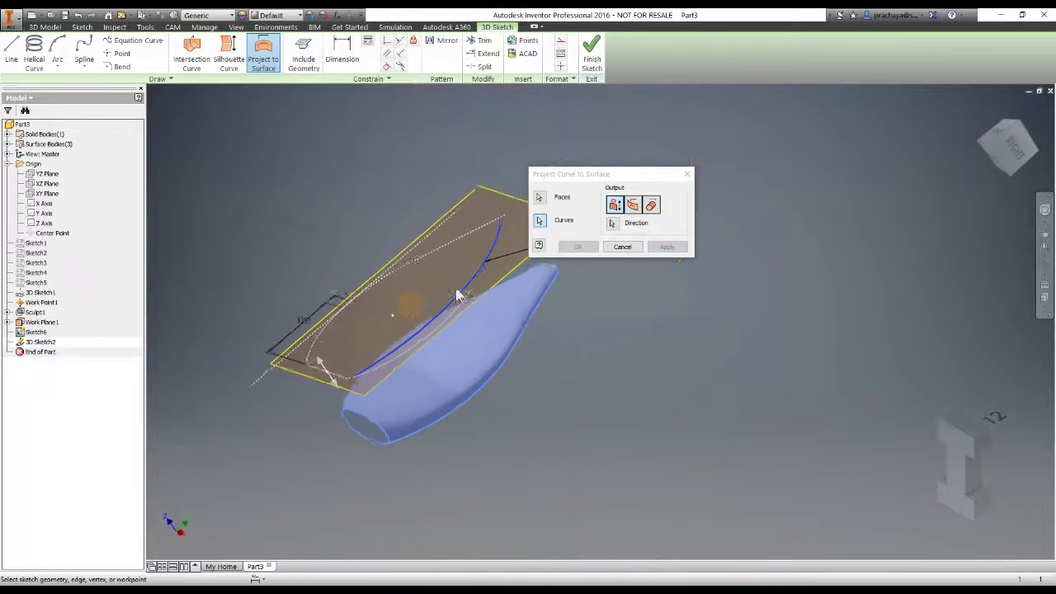
left_click(582, 247)
mouse_move(652, 296)
middle_mouse_down("shift")
mouse_move(600, 294)
mouse_move(606, 188)
middle_mouse_up("shift")
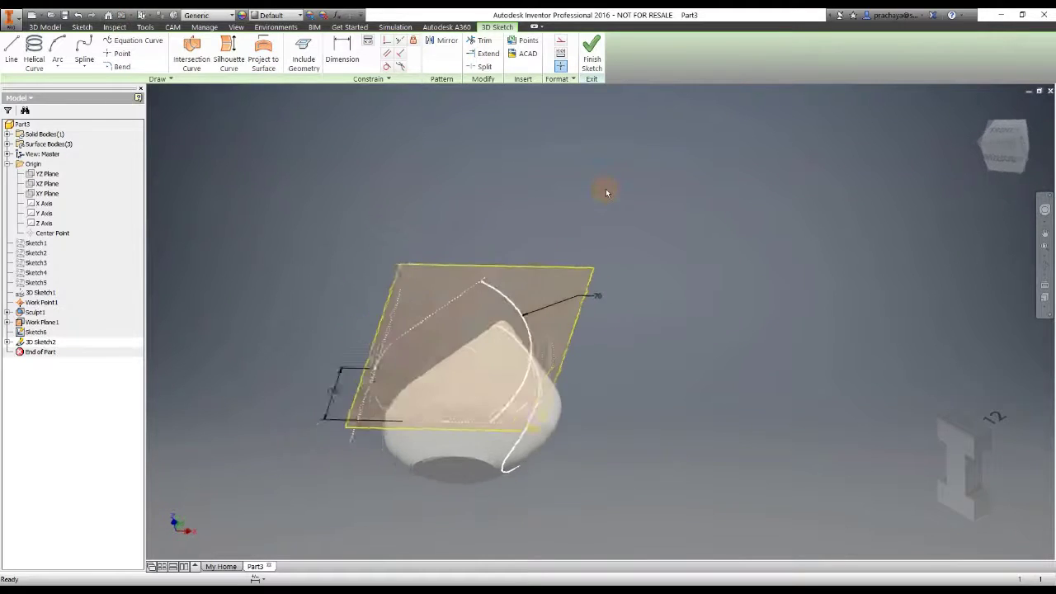
Finish the 3D sketch, then hide Sketch6 and Work Plane1.
left_click(591, 66)
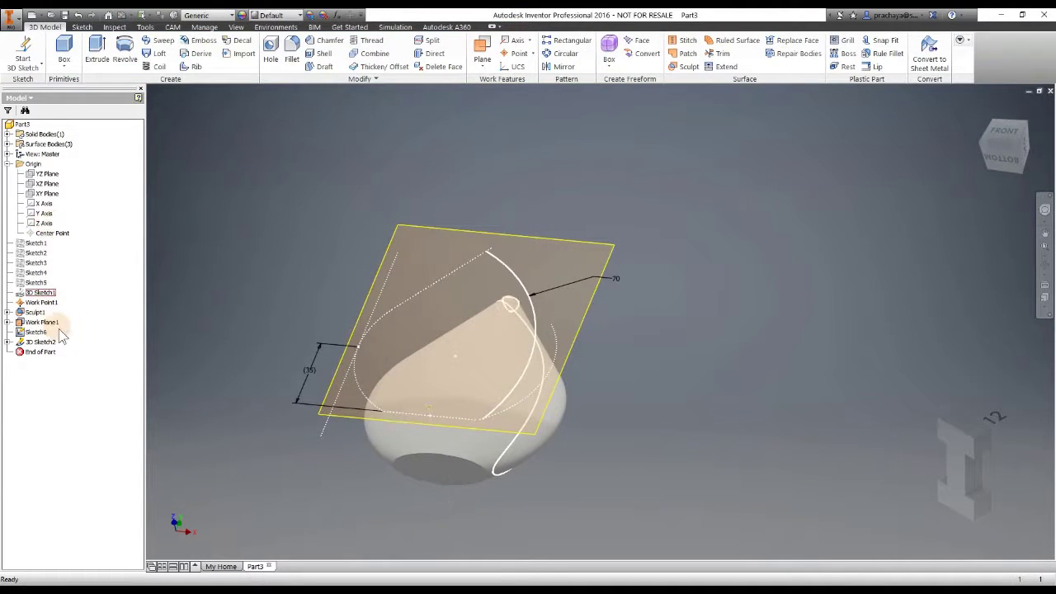
right_click(24, 342)
left_click(25, 332)
right_click(24, 331)
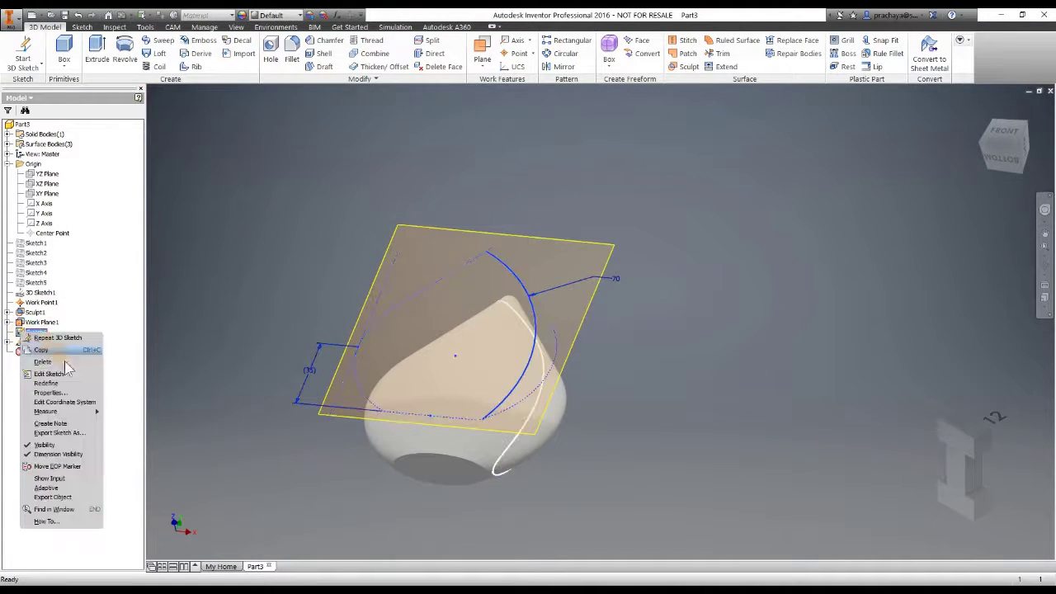
left_click(63, 446)
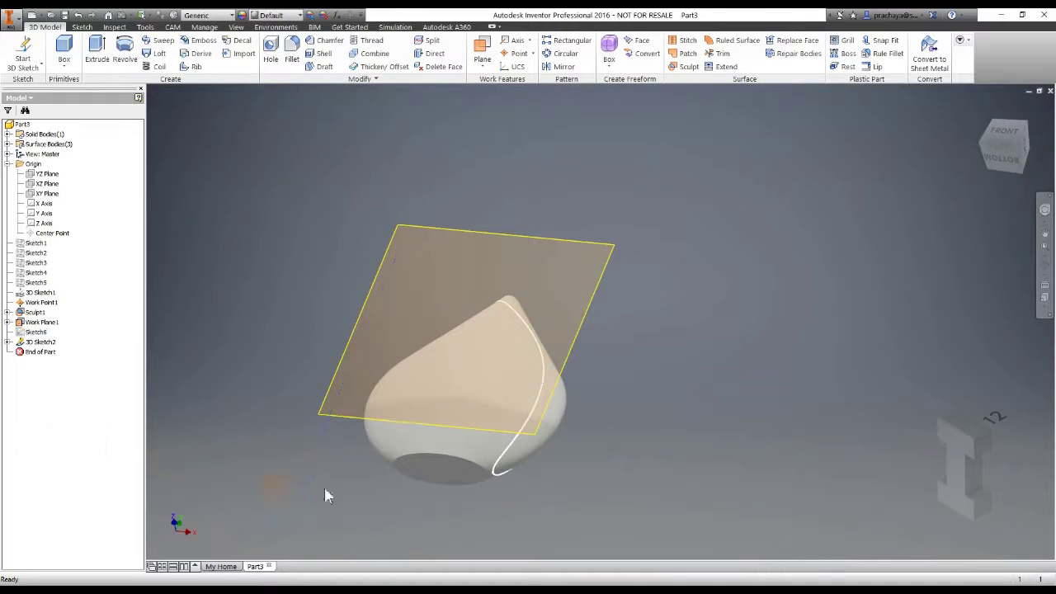
right_click(594, 295)
left_click(637, 313)
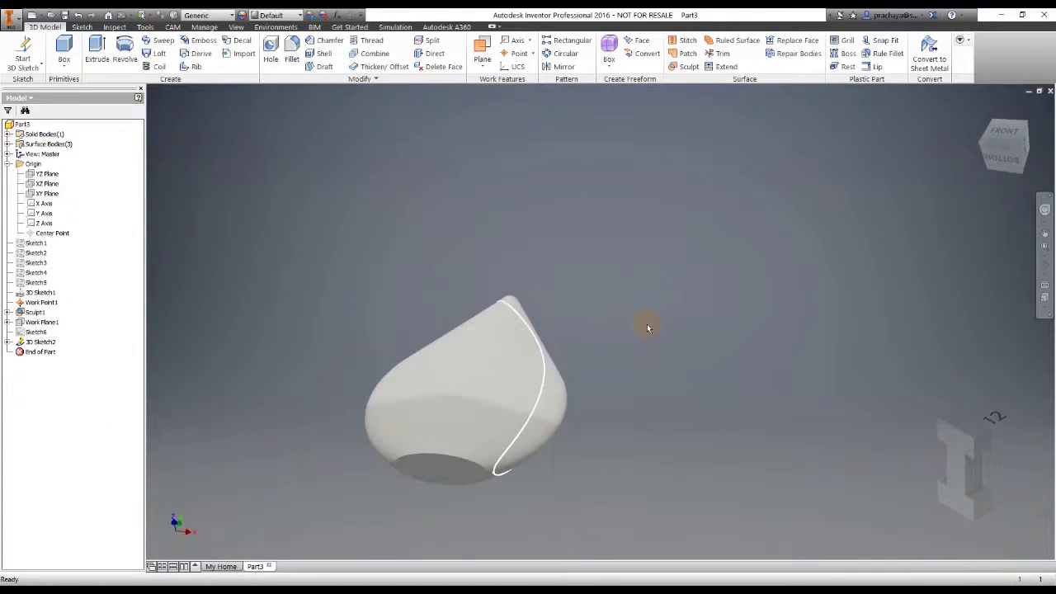
key("F5")
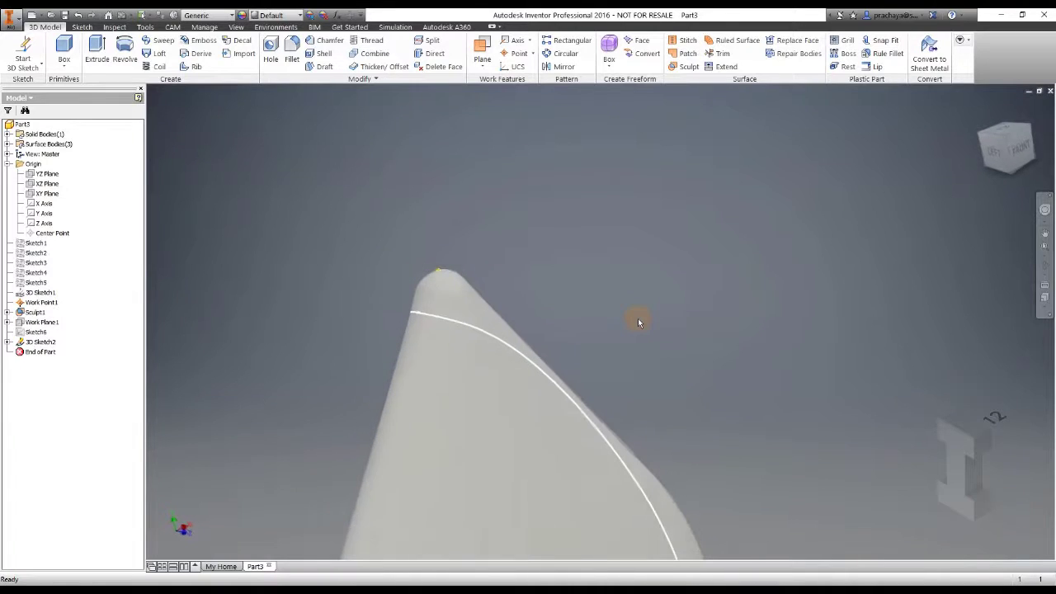
Add Work Plane2 normal to the groove curve at its endpoint near the tip.
left_click(493, 51)
left_click(437, 319)
left_click(467, 316)
mouse_move(467, 317)
middle_mouse_down("shift")
mouse_move(658, 273)
mouse_move(553, 284)
middle_mouse_up("shift")
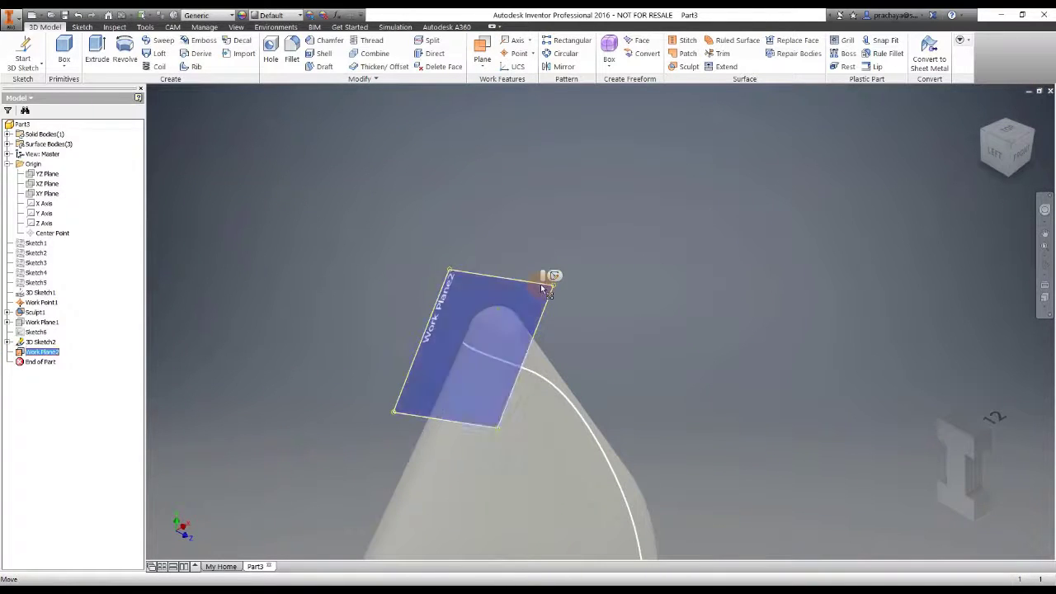
left_click(541, 285)
left_click(558, 281)
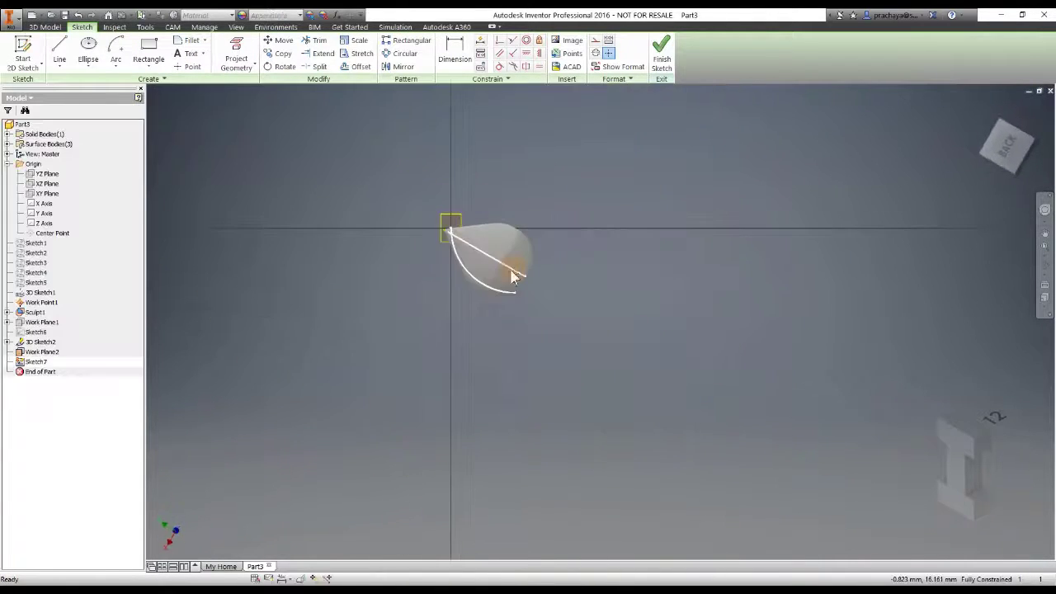
Project geometry and draw a circle beside the groove curve's end on Work Plane2.
scroll(444, 227, "down", 10)
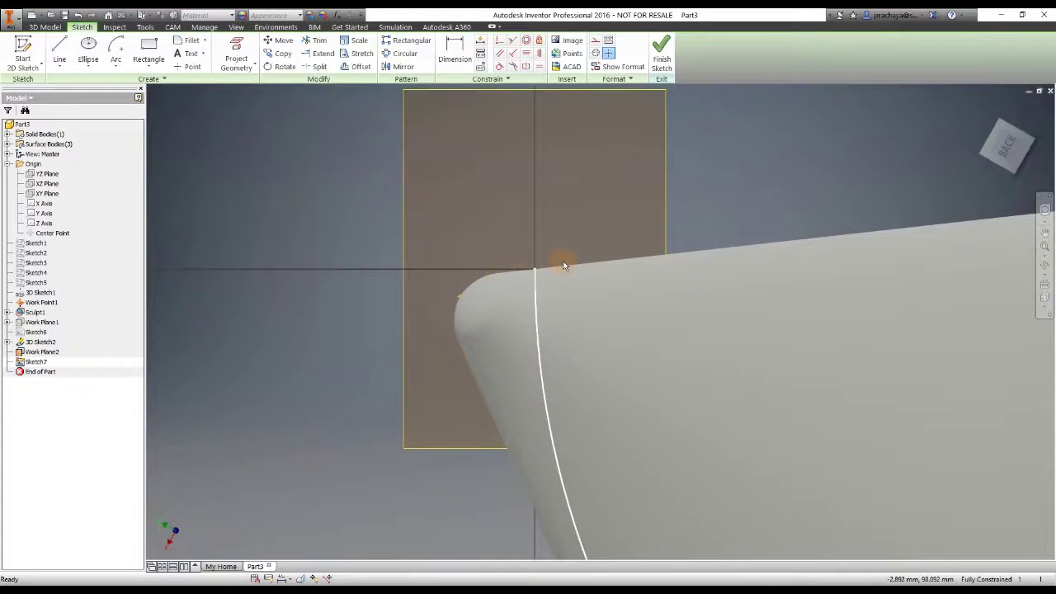
scroll(564, 265, "down", 3)
key("p")
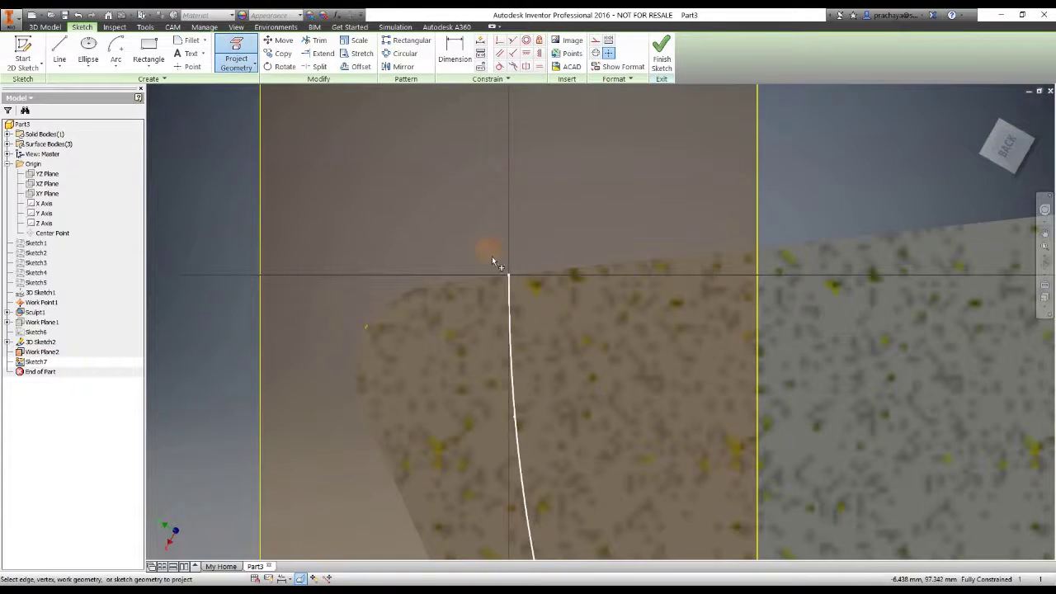
scroll(487, 268, "up", 2)
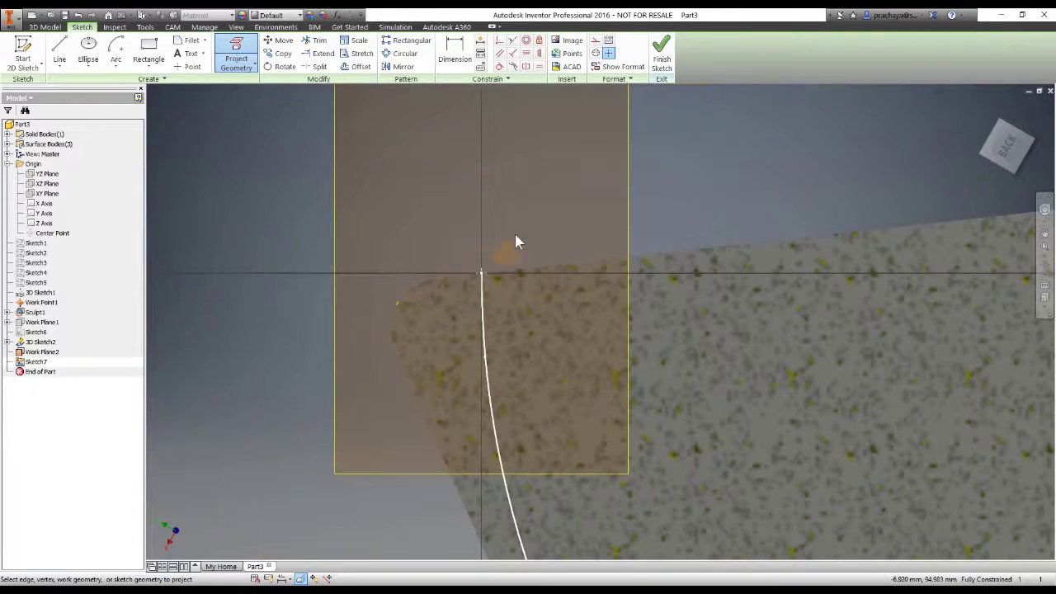
mouse_move(1045, 212)
middle_mouse_down("shift")
mouse_move(769, 252)
mouse_move(749, 264)
middle_mouse_up("shift")
key("c")
left_click(721, 278)
left_click(641, 277)
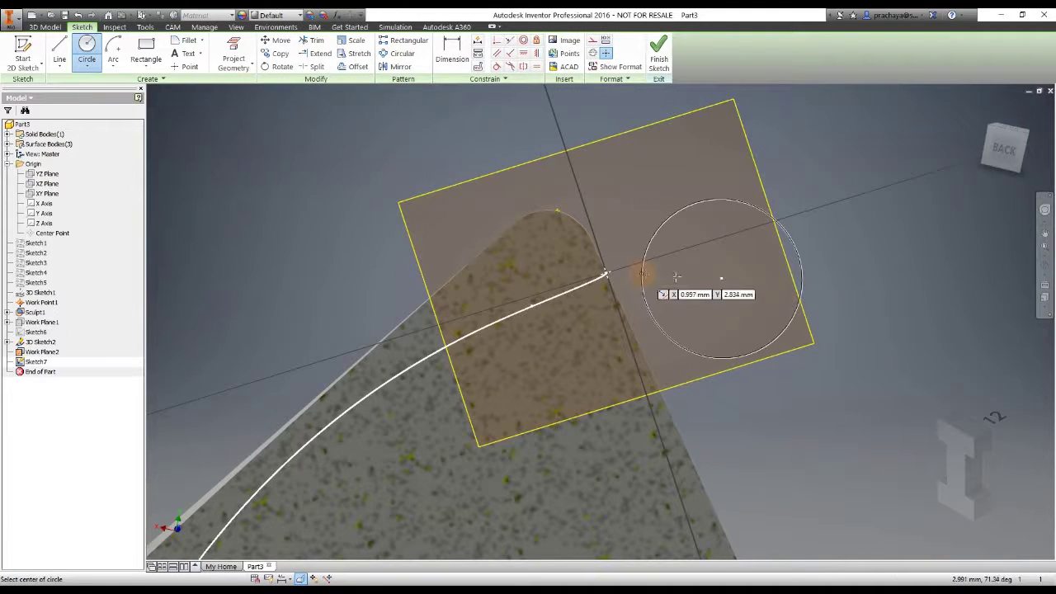
key("Escape")
Dimension the circle's diameter to 10 mm.
left_click(704, 206)
left_click(720, 192)
type("10")
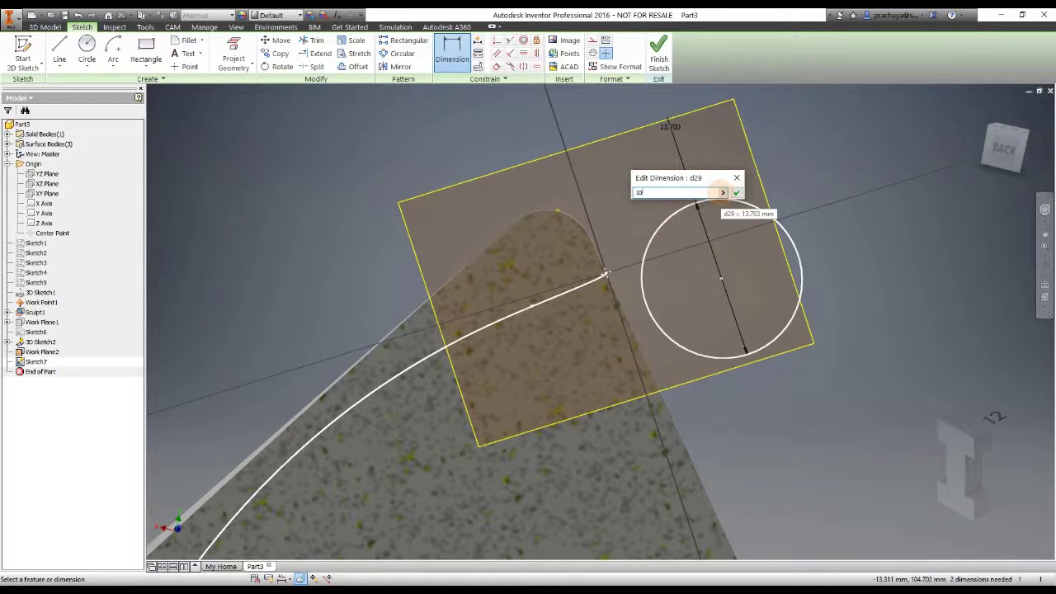
key("Return")
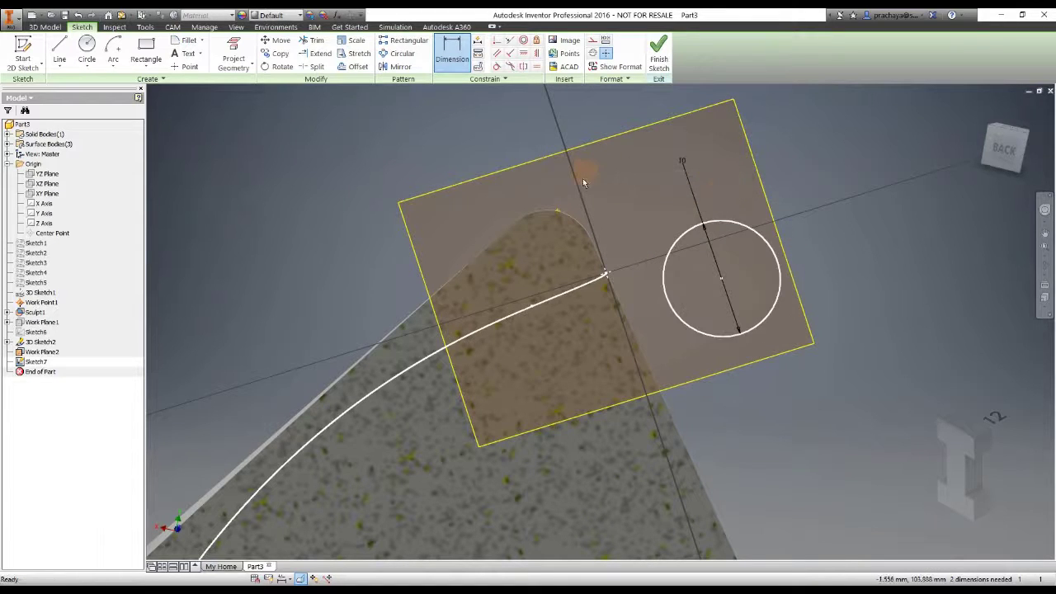
key("Escape")
scroll(578, 90, "down", 3)
scroll(577, 91, "down", 2)
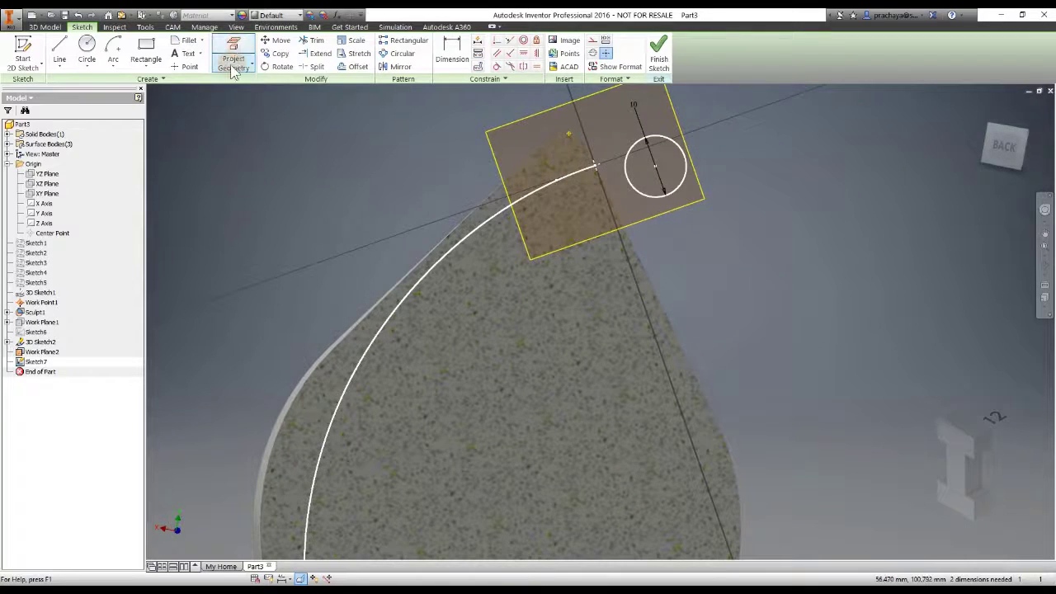
Project the body's cut edges and draw a vertical line from the outline's top tip to its bottom.
left_click(234, 71)
left_click(273, 99)
scroll(363, 168, "down", 3)
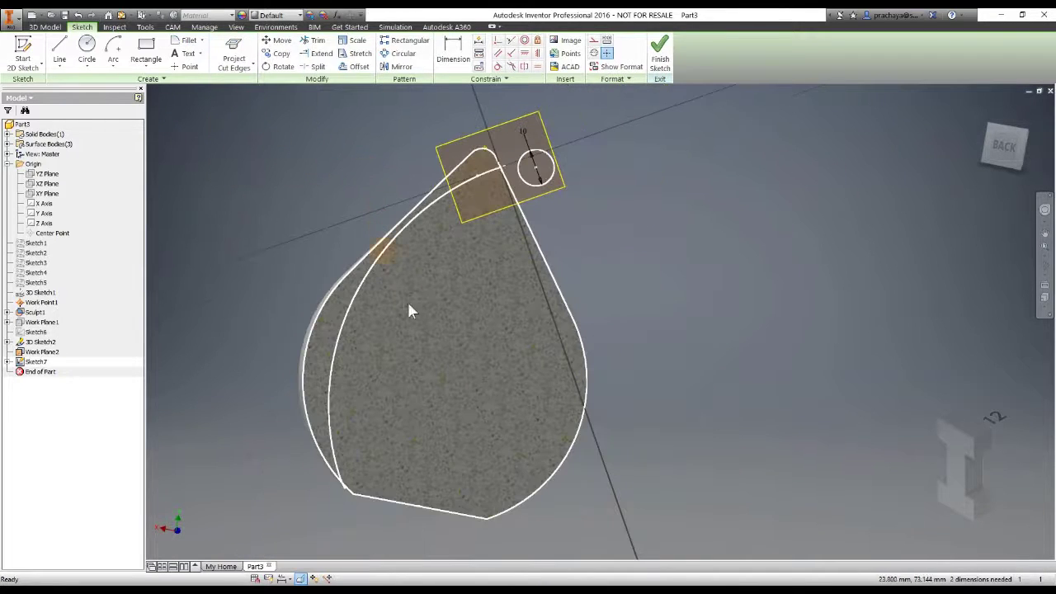
key("l")
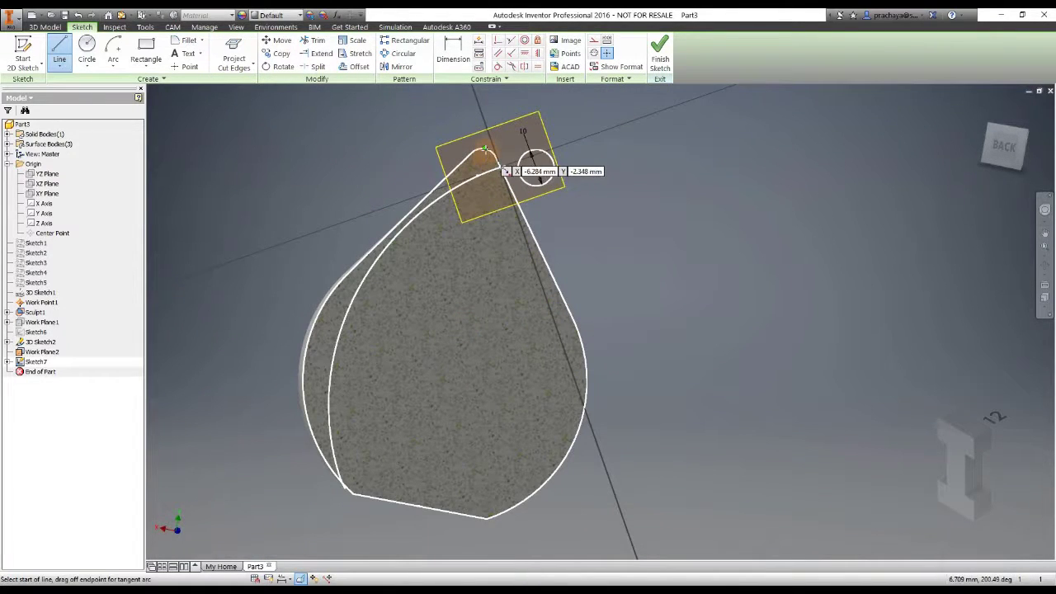
left_click(484, 149)
left_click(419, 504)
key("Escape")
Draw a construction line from the curve's end to the circle centre, perpendicular to the vertical line.
scroll(520, 186, "up", 3)
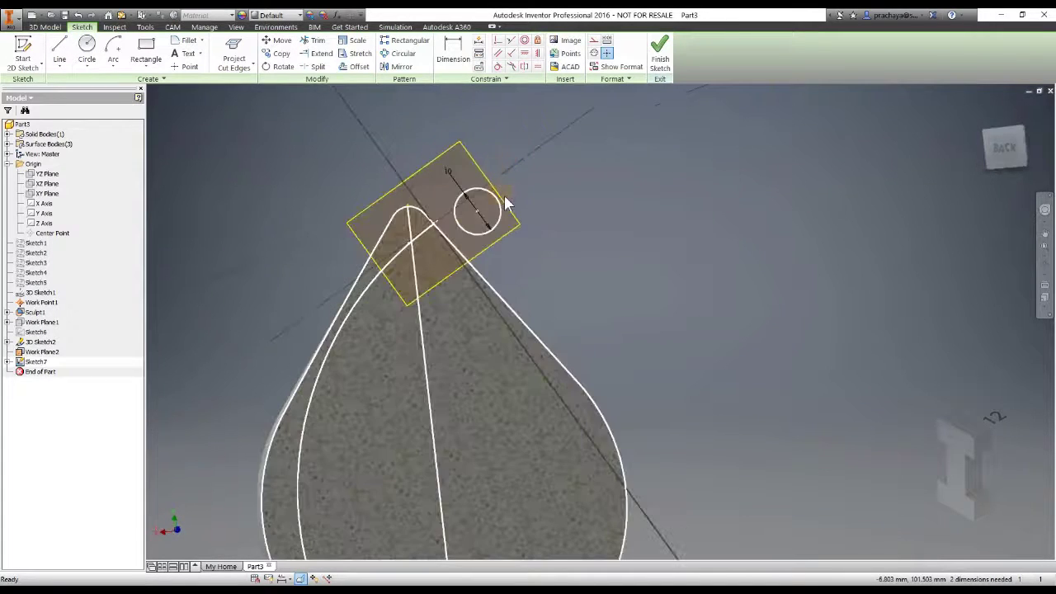
scroll(487, 235, "up", 2)
scroll(466, 262, "up", 2)
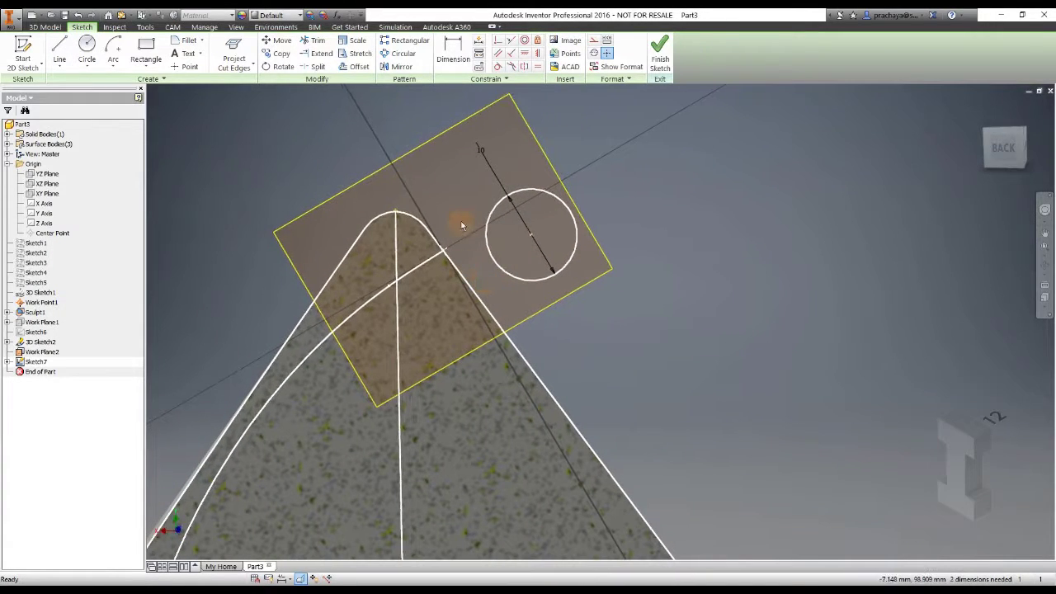
key("l")
left_click(443, 249)
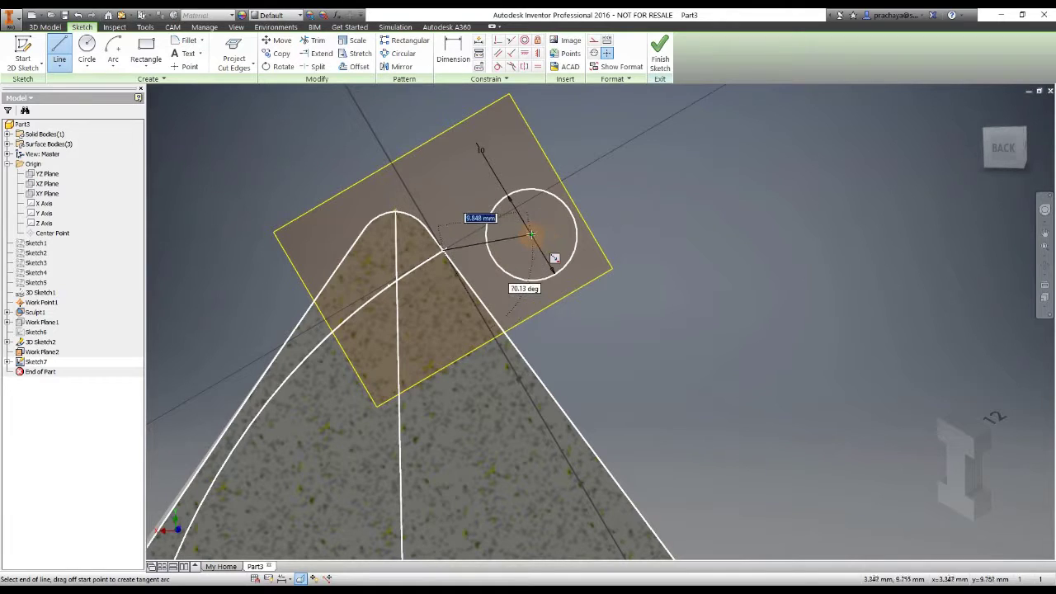
double_click(530, 237)
right_click(457, 193)
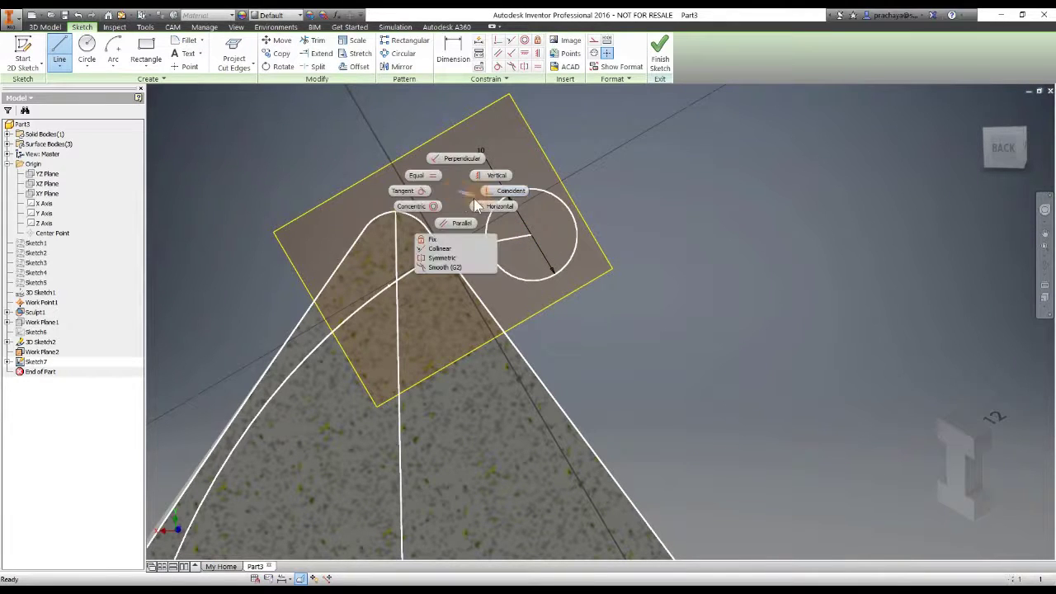
left_click(461, 226)
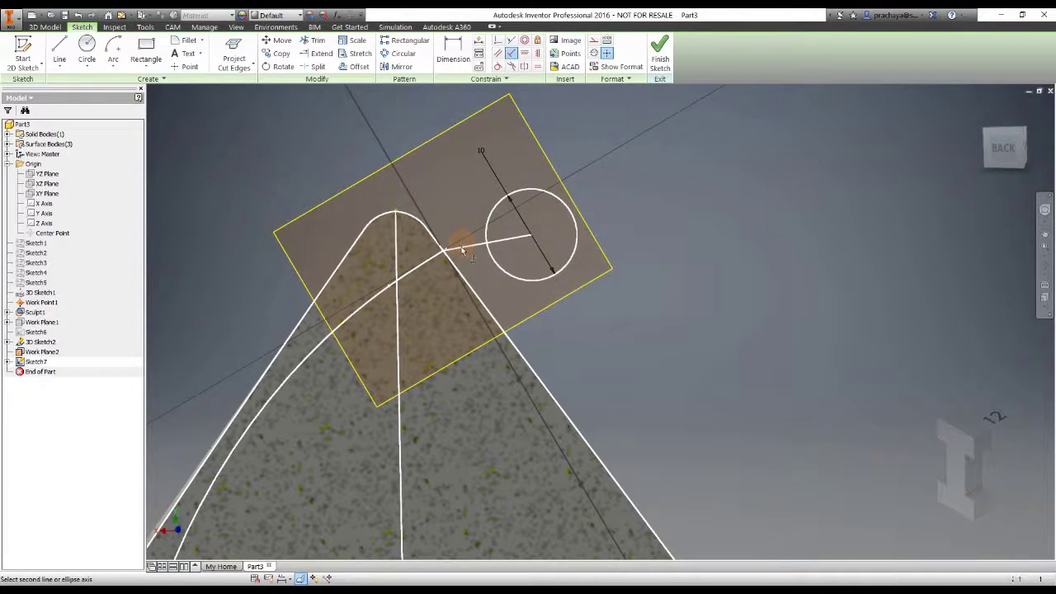
left_click(396, 257)
key("Escape")
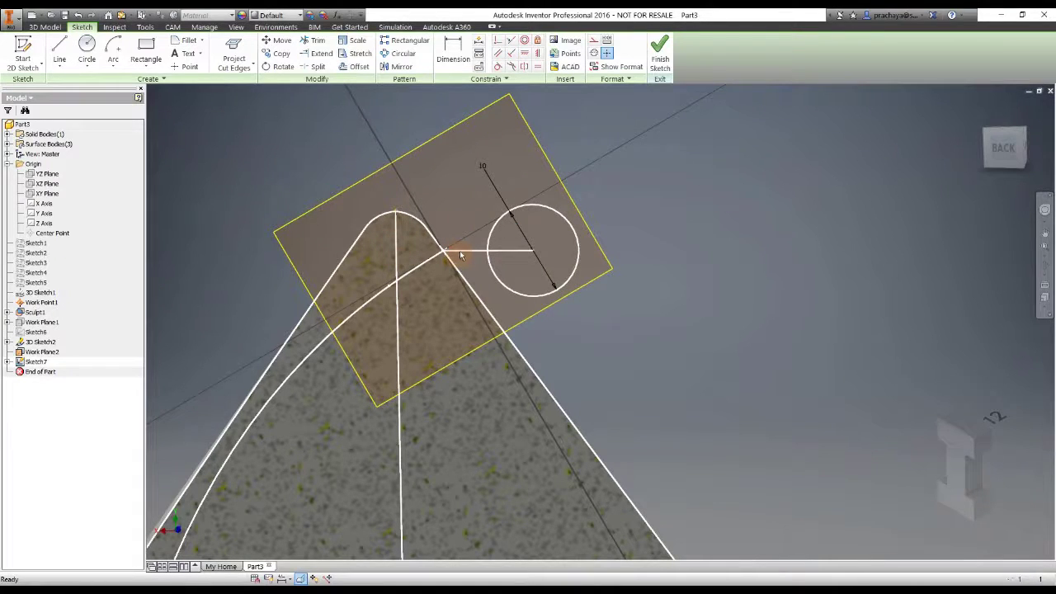
right_click(460, 256)
left_click(510, 252)
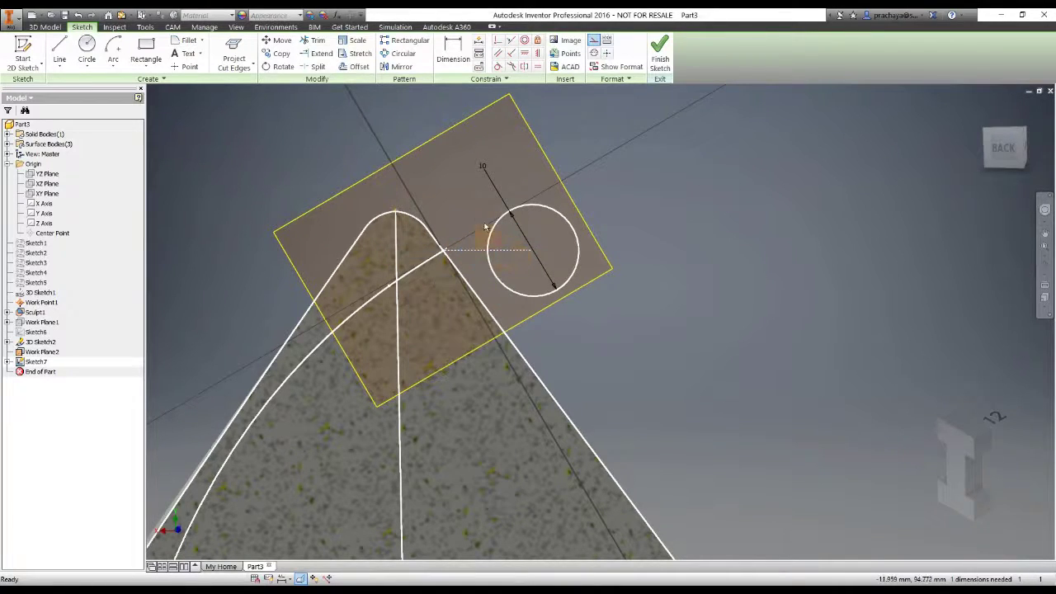
Dimension the circle to 10 and the construction line to 5 mm, then finish the sketch.
key("d")
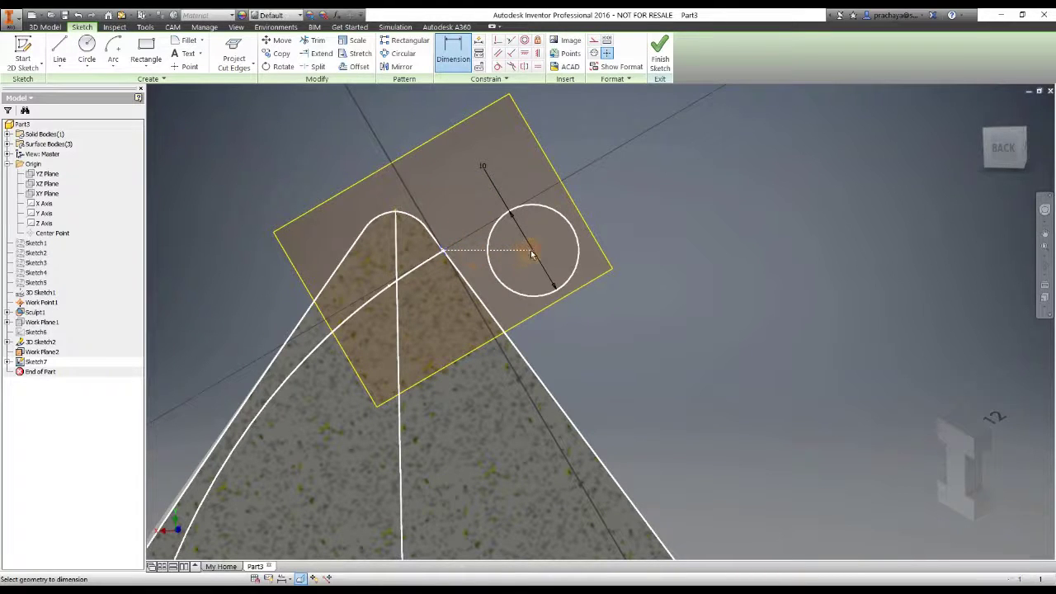
left_click(481, 162)
type("10")
key("Return")
key("Escape")
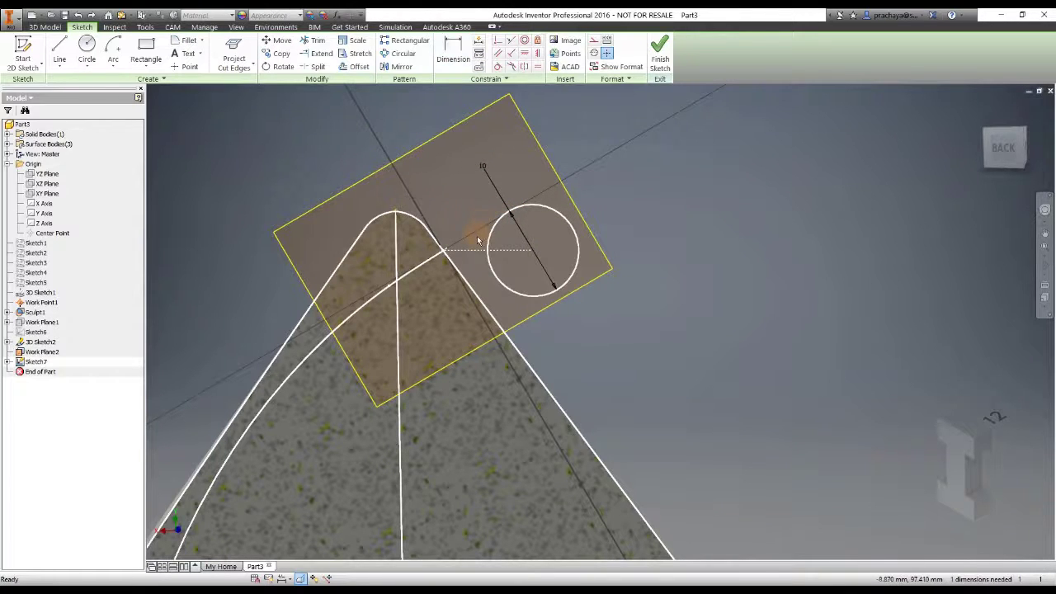
key("d")
left_click(476, 250)
left_click(481, 230)
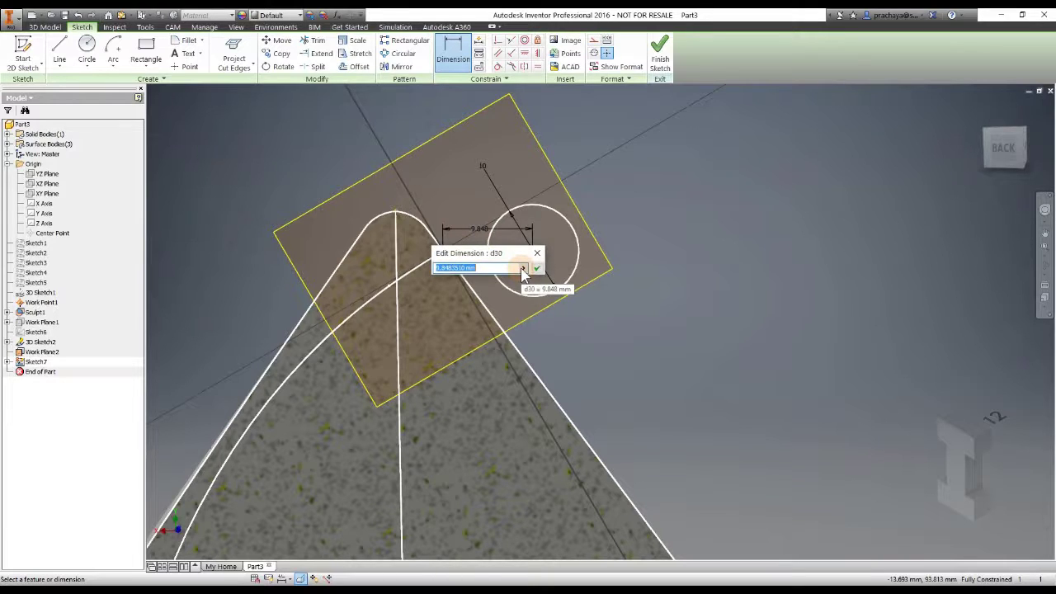
type("5")
key("Return")
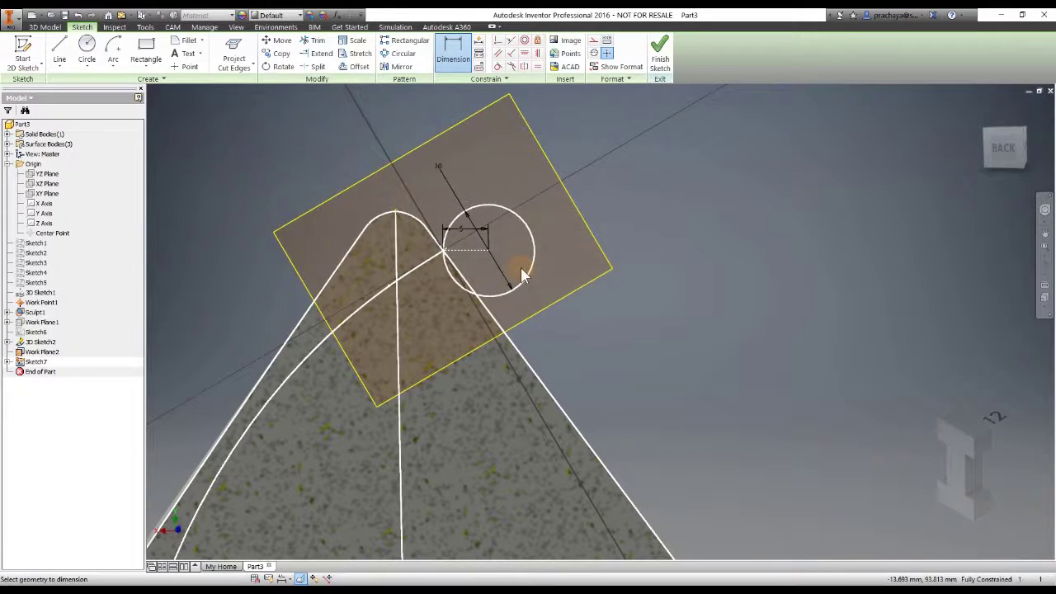
left_click(660, 53)
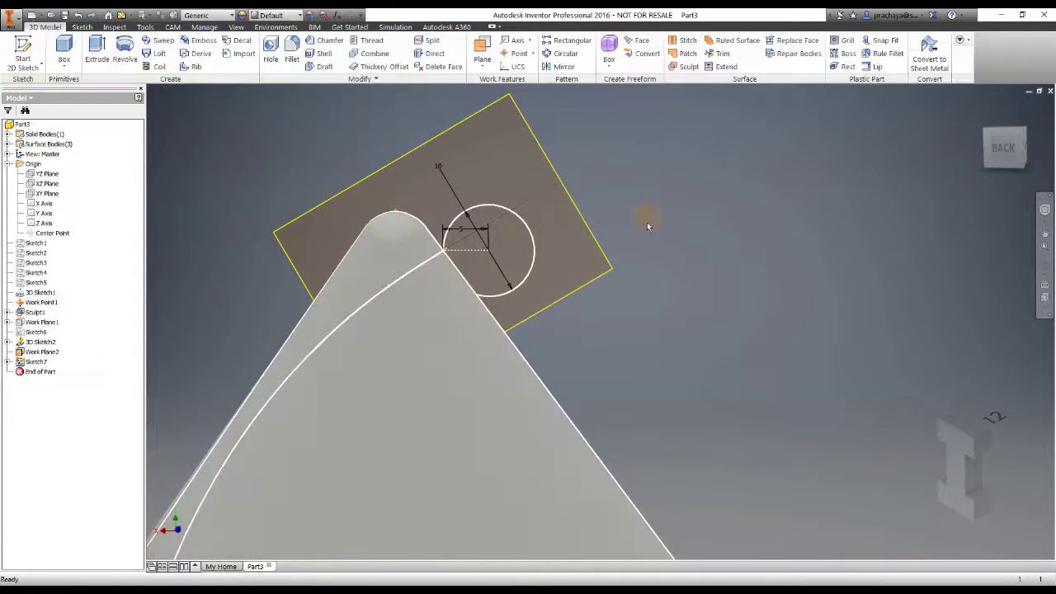
Sweep the 10 mm circle along the projected curve as a cut, creating the Sweep1 groove.
middle_click_drag(616, 233, 332, 224, "shift")
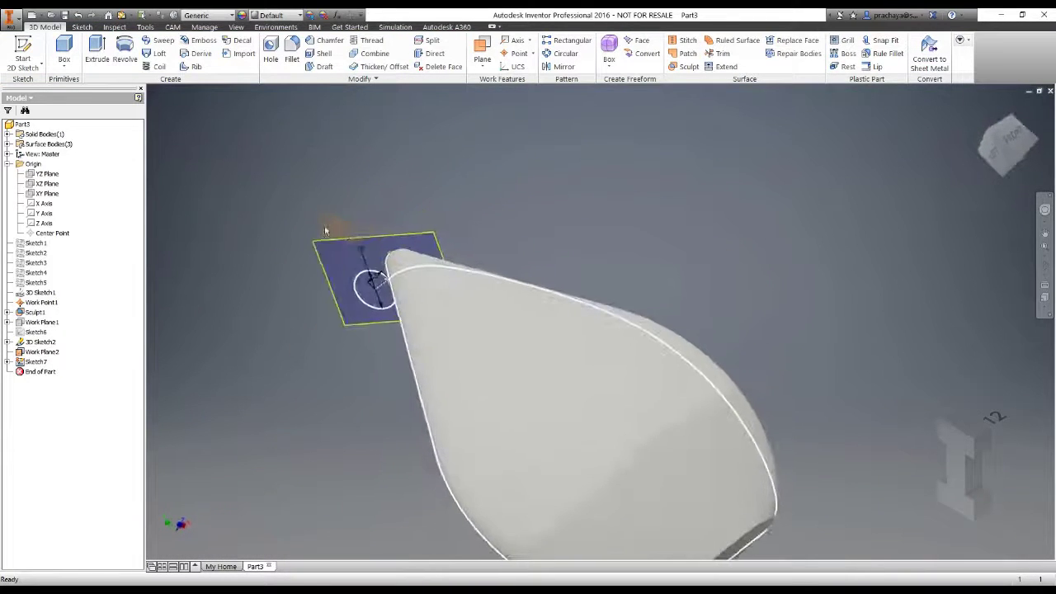
key("F5")
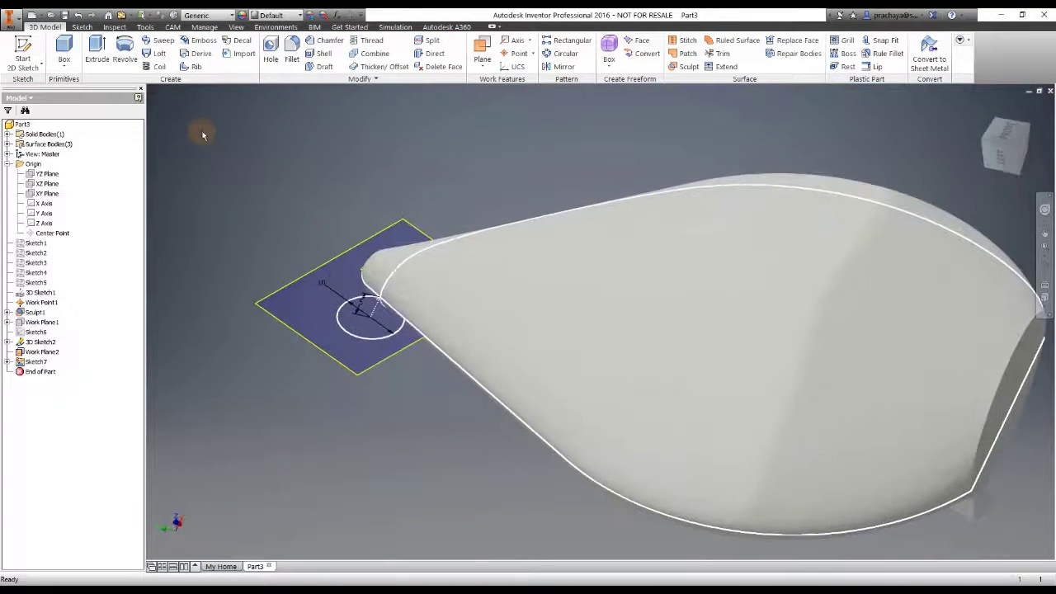
left_click(156, 47)
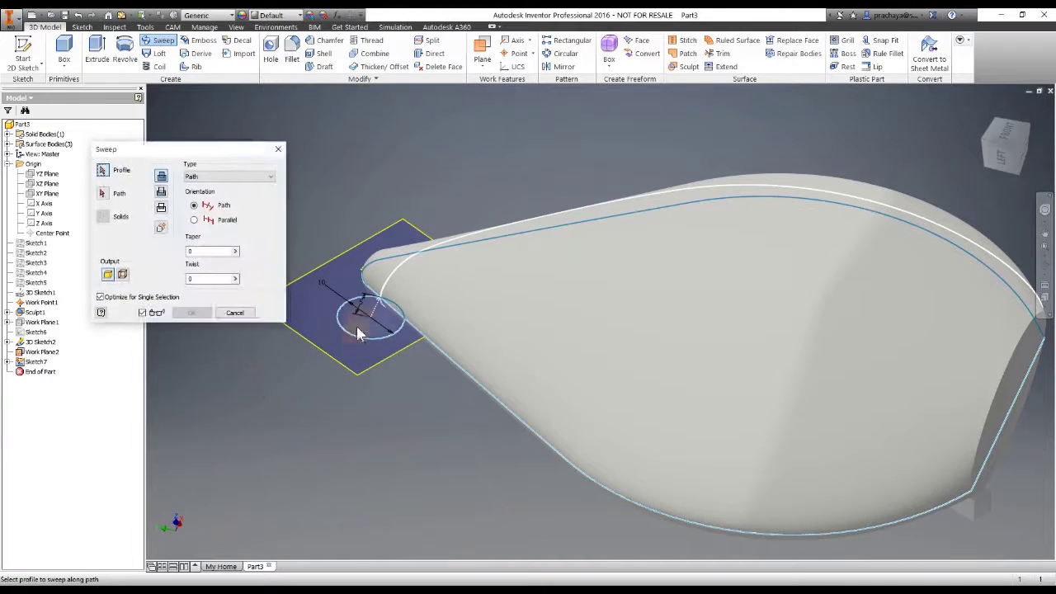
left_click(393, 279)
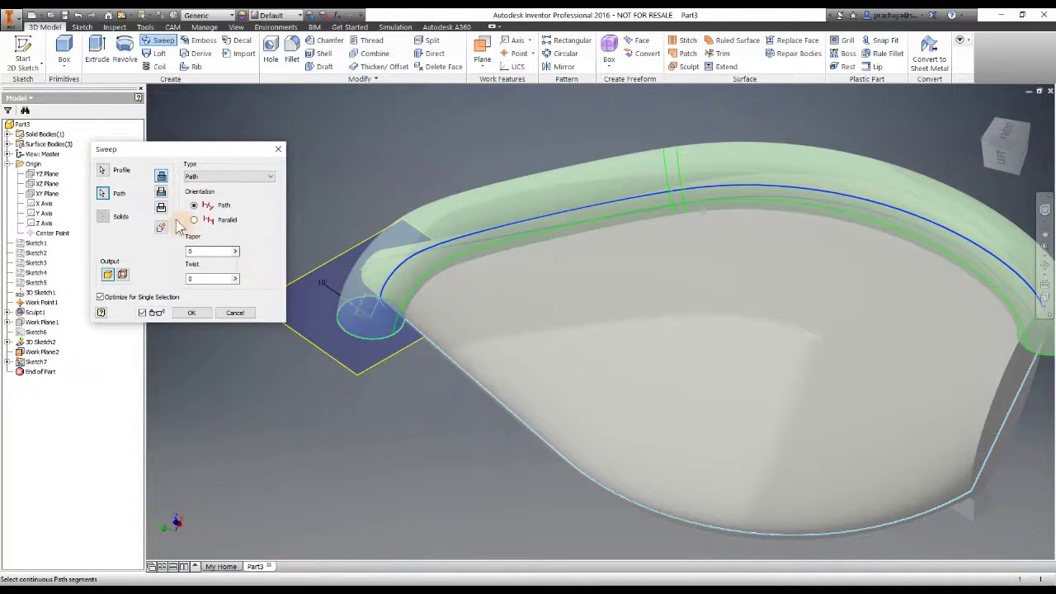
left_click(162, 192)
middle_click_drag(245, 338, 241, 331, "shift")
left_click(200, 317)
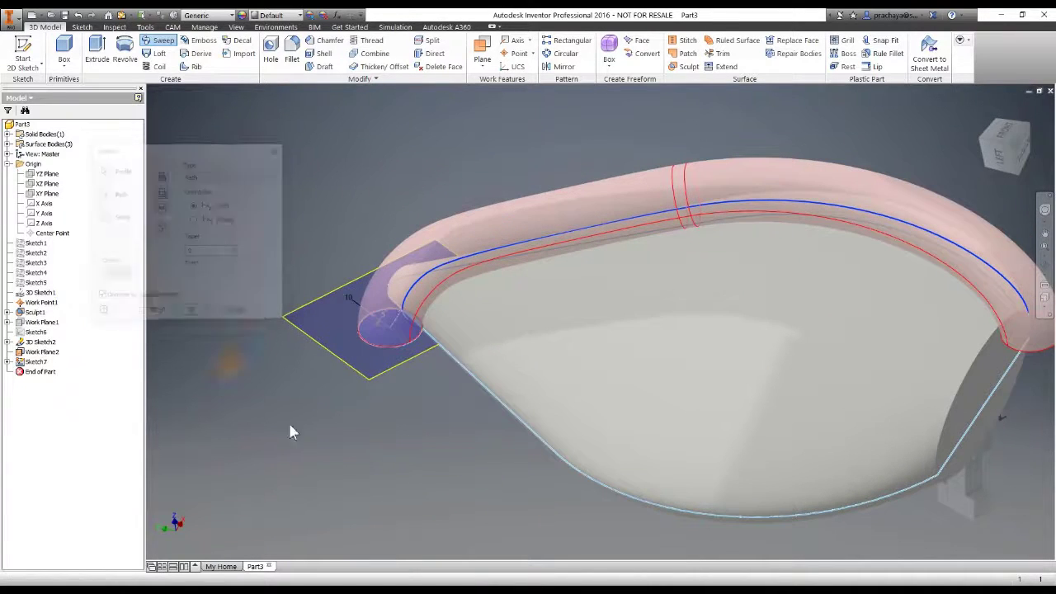
key("F6")
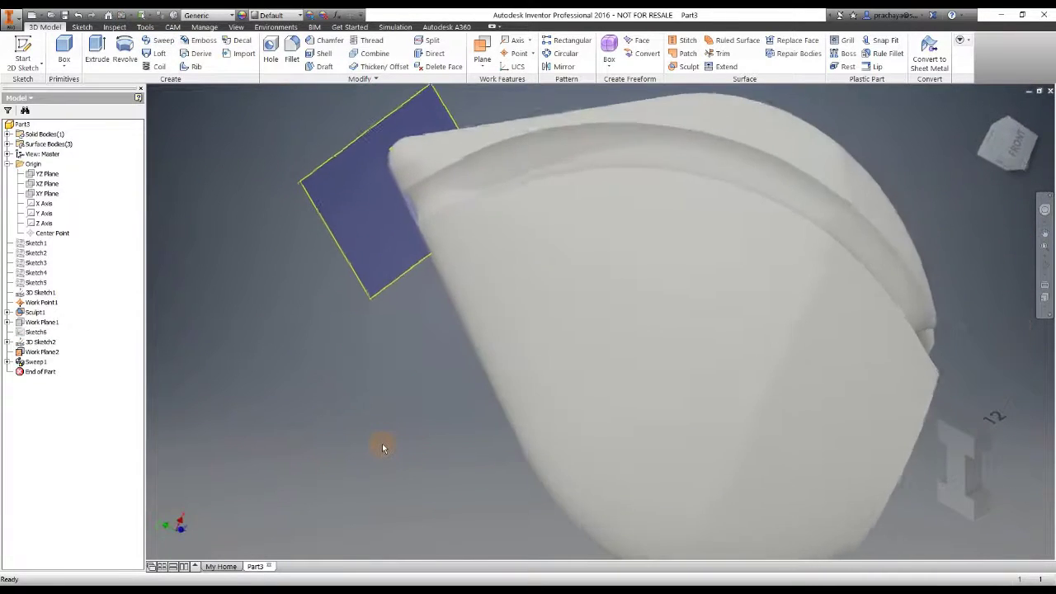
left_click(538, 226)
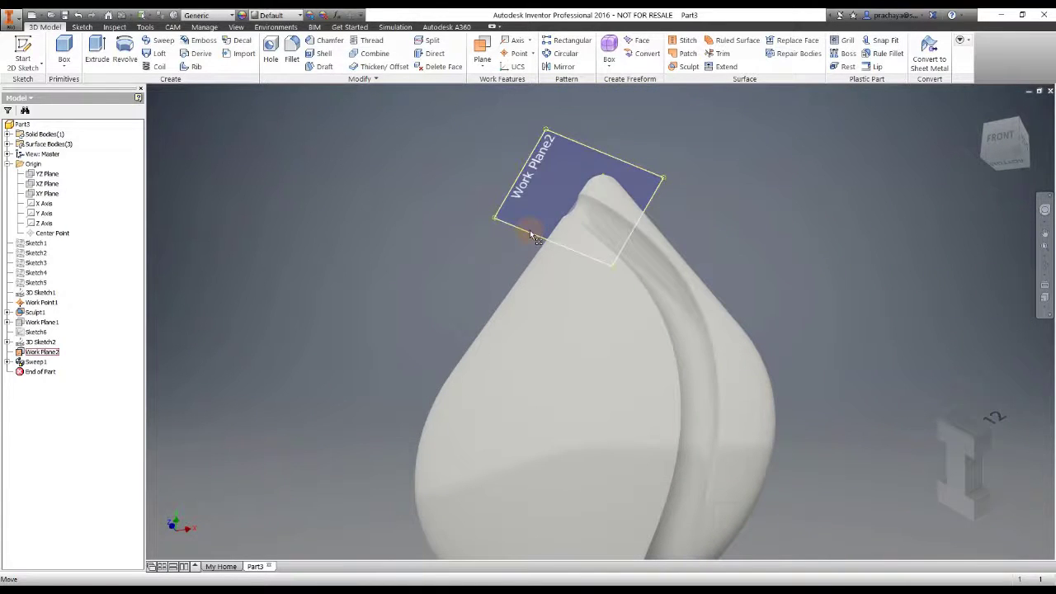
right_click(533, 236)
left_click(529, 235)
mouse_move(537, 228)
middle_mouse_down("shift")
mouse_move(623, 383)
mouse_move(529, 354)
mouse_move(475, 307)
mouse_move(407, 329)
middle_mouse_up("shift")
left_click(406, 330)
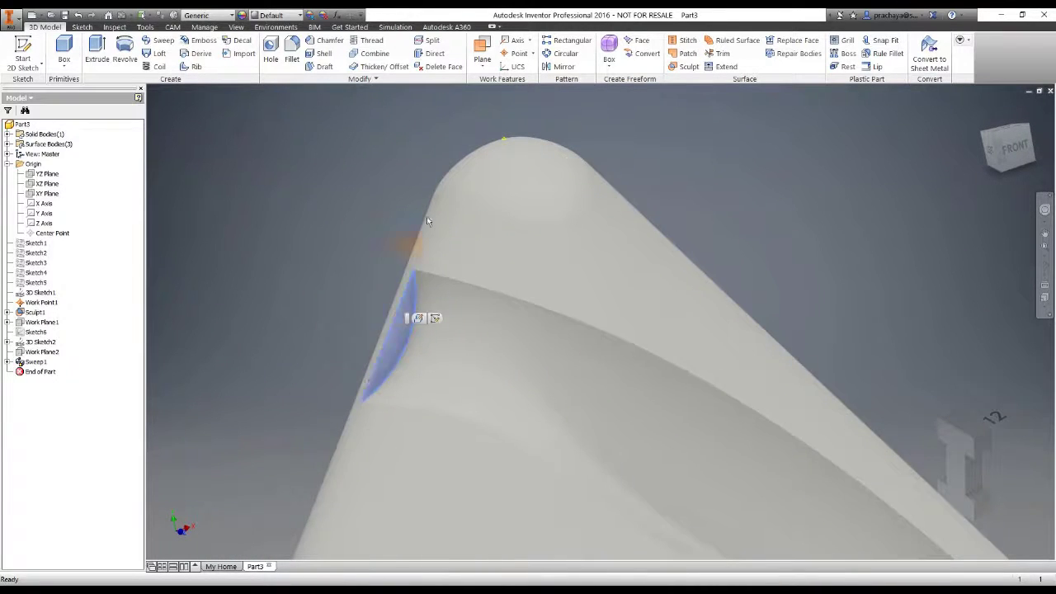
left_click(438, 66)
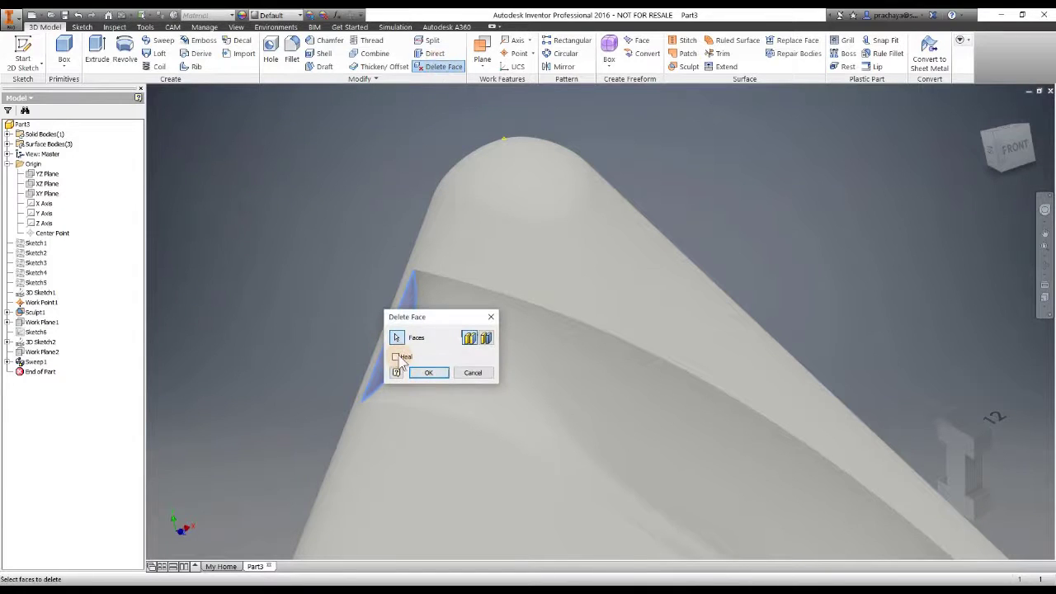
left_click(428, 374)
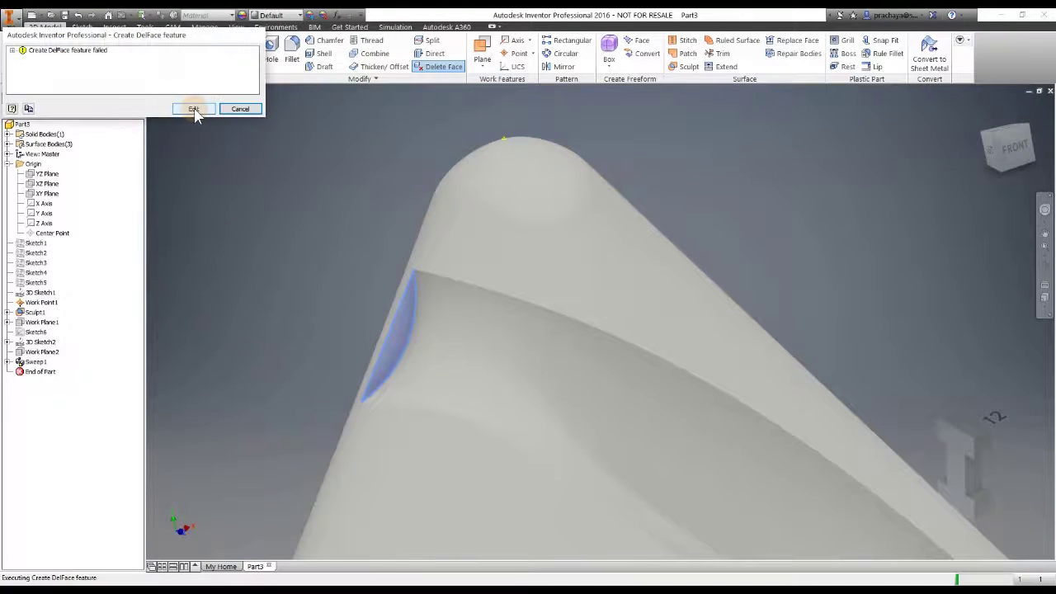
left_click(238, 110)
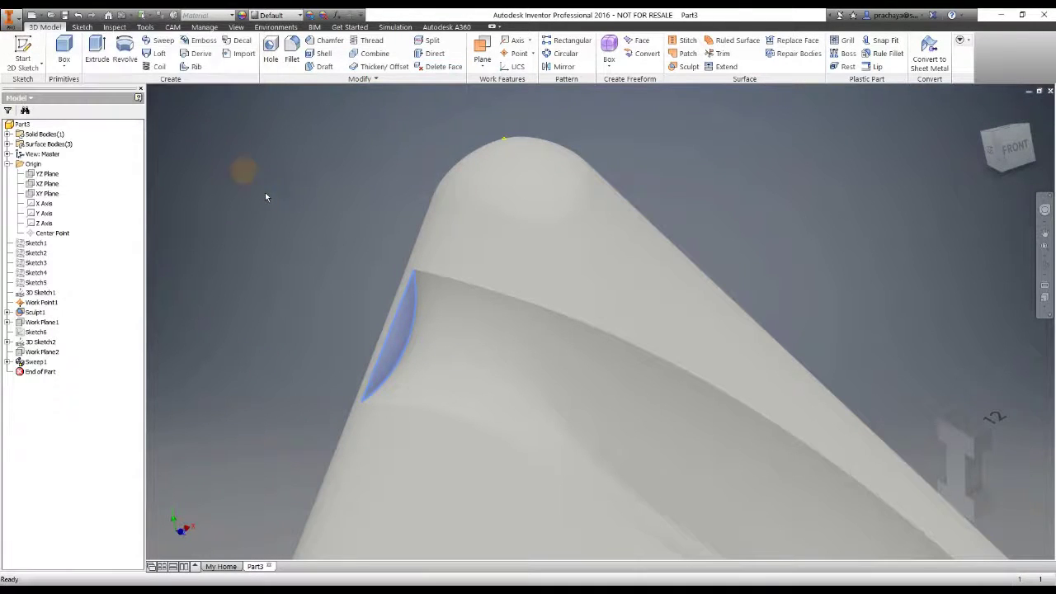
left_click(425, 319)
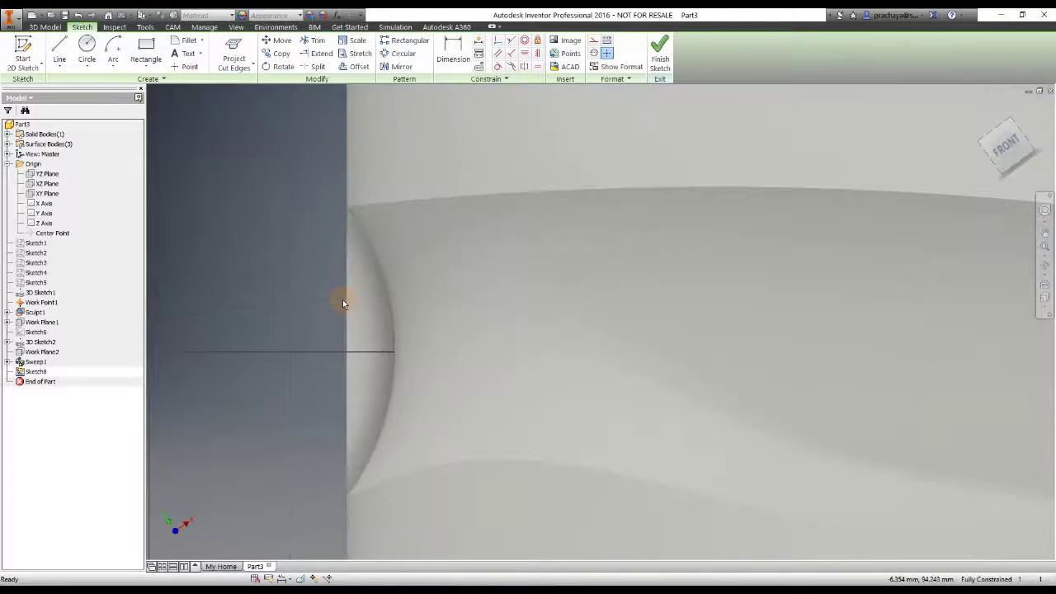
On the tip end face, project the geometry and draw an origin circle with a vertical diameter line.
left_click(243, 69)
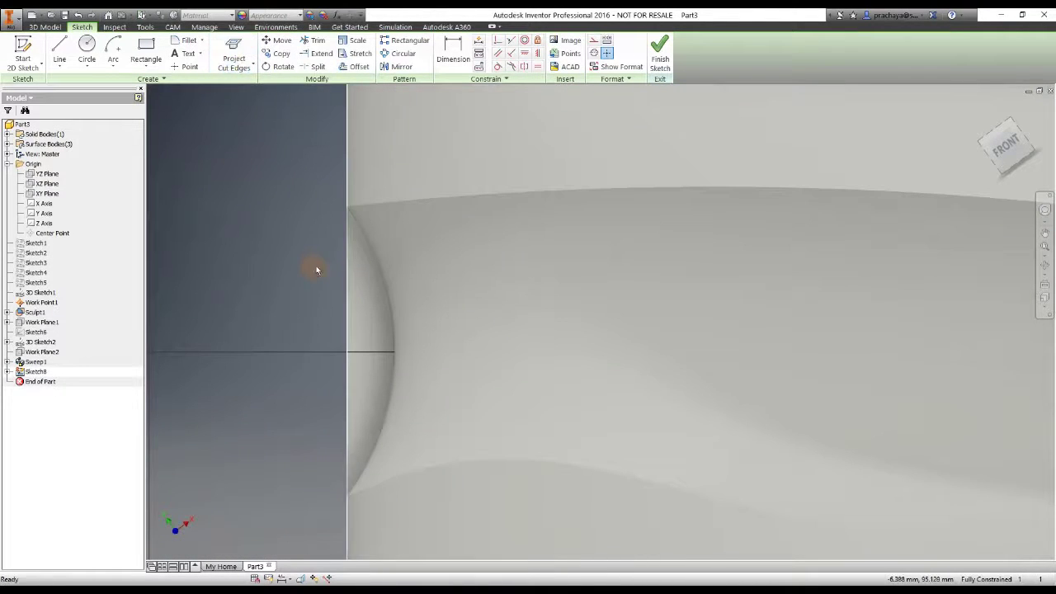
middle_click_drag(294, 341, 366, 342)
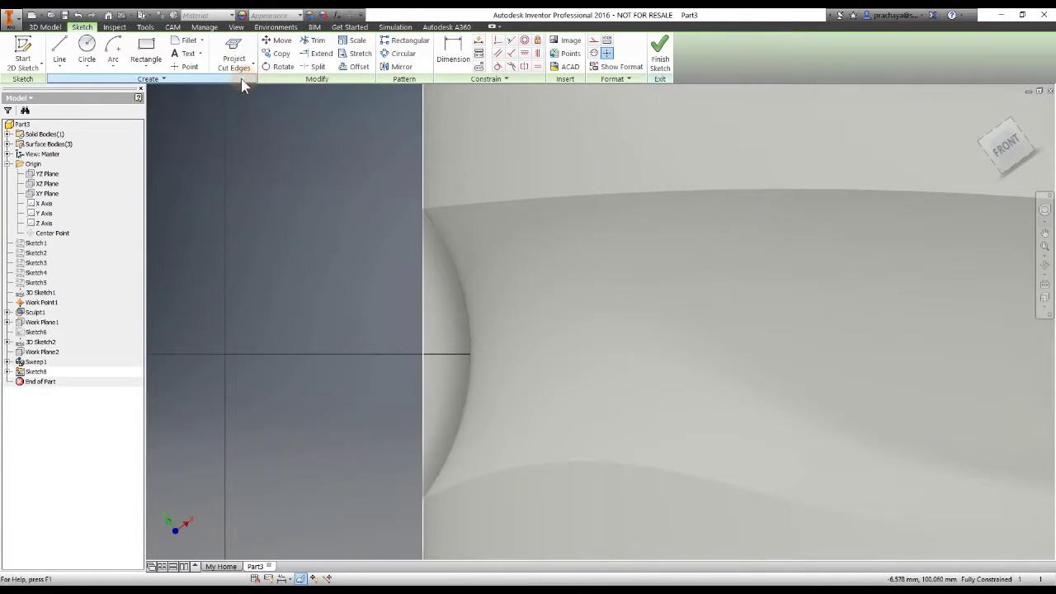
left_click(241, 66)
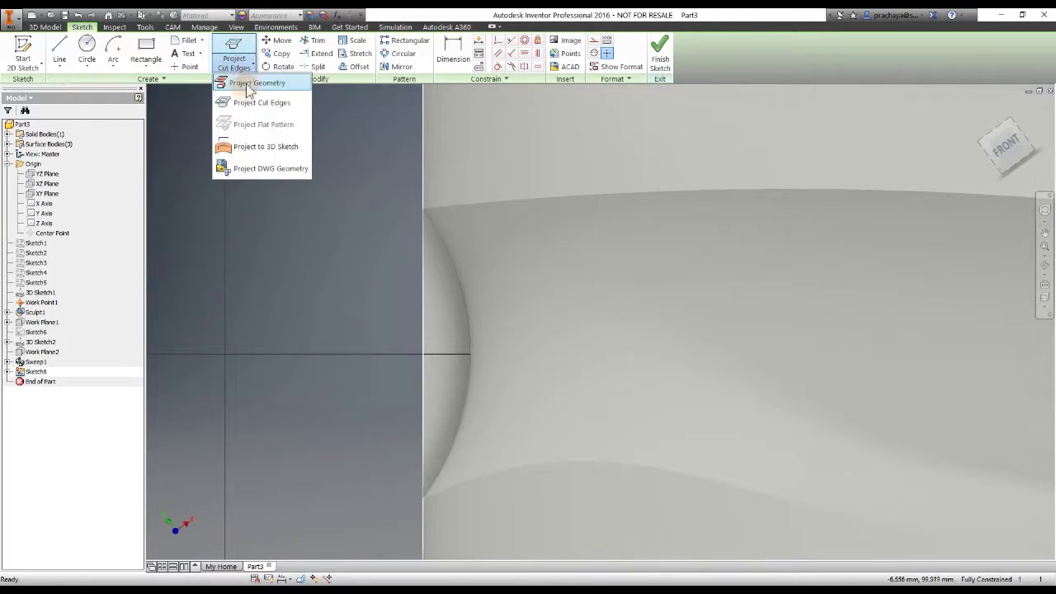
left_click(244, 83)
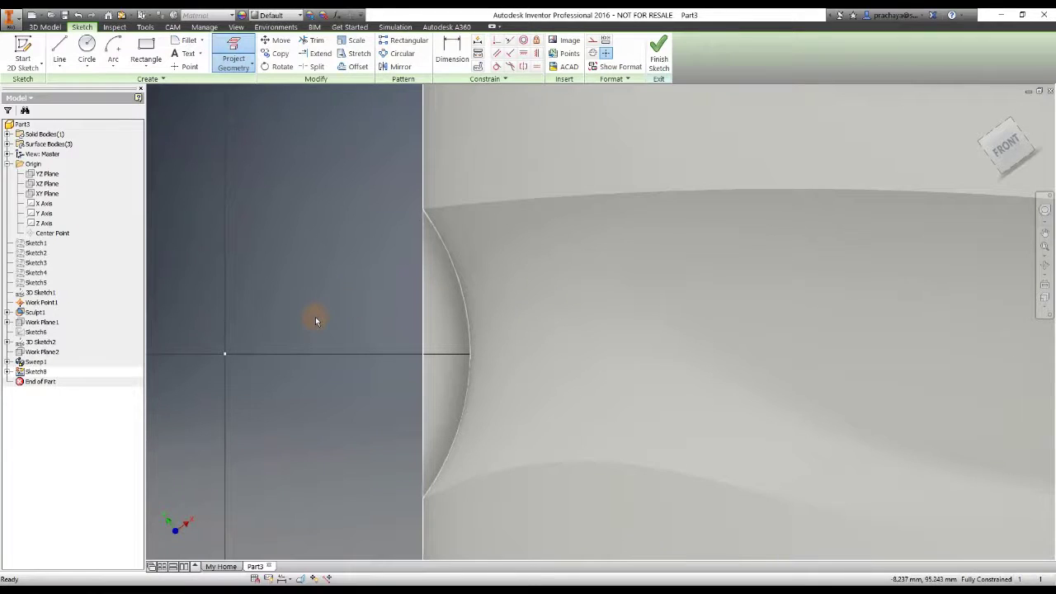
key("c")
left_click(224, 353)
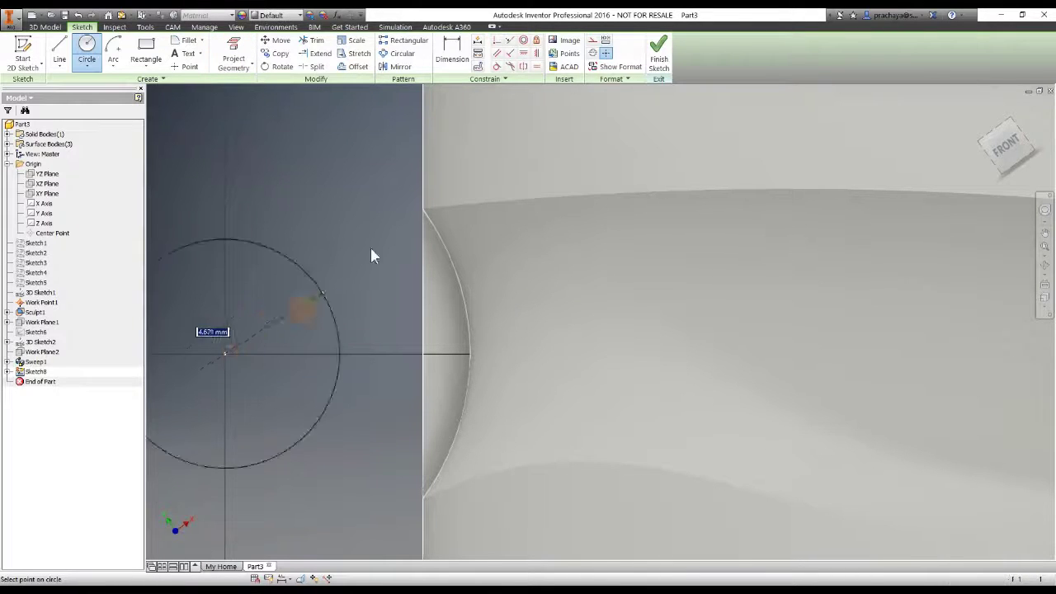
left_click(422, 213)
scroll(383, 246, "down", 3)
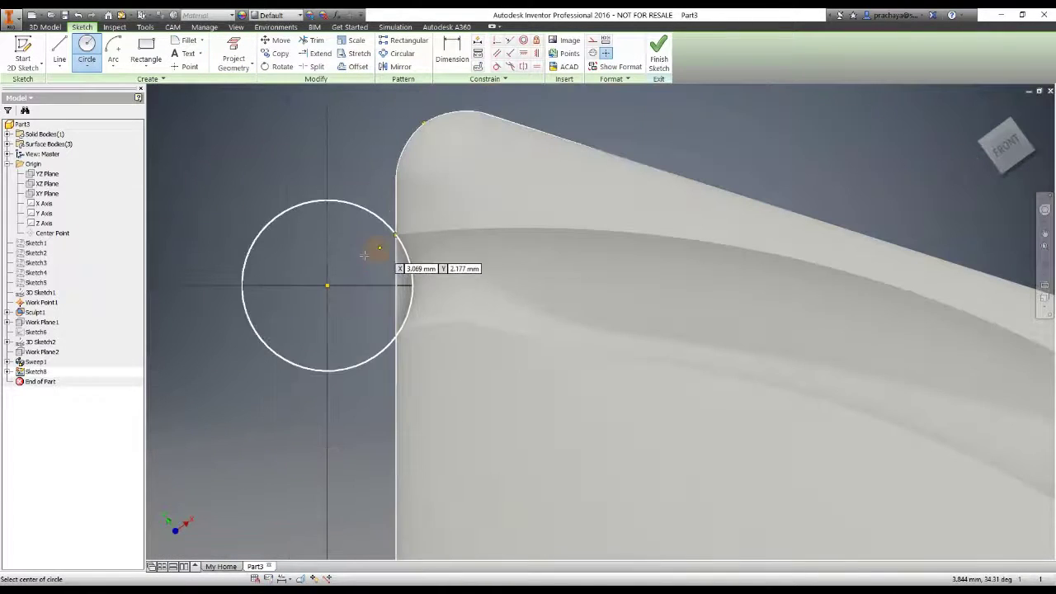
key("l")
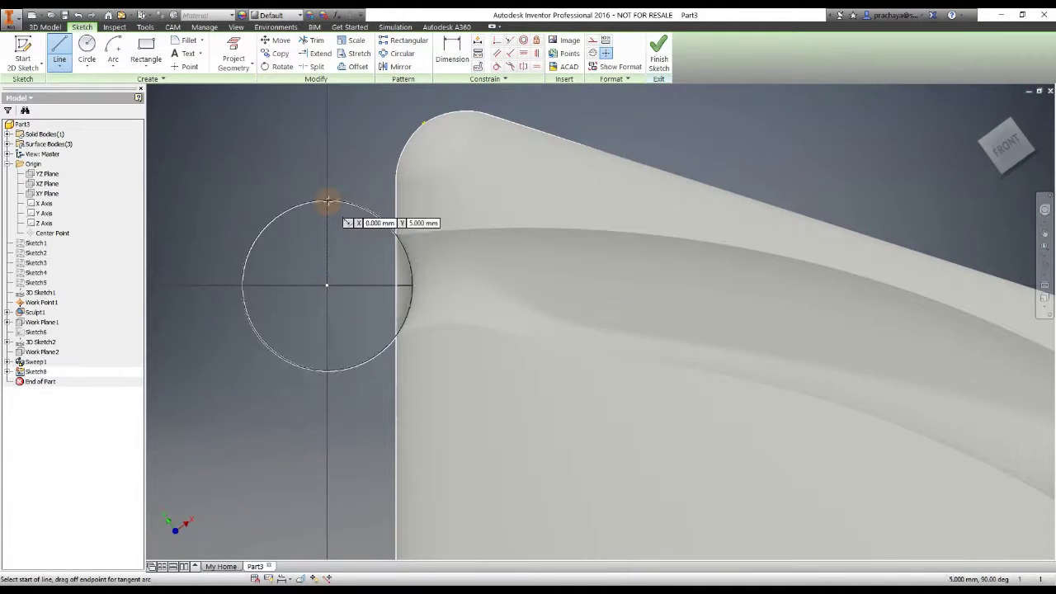
left_click_drag(328, 200, 328, 372)
left_click(329, 371)
key("Escape")
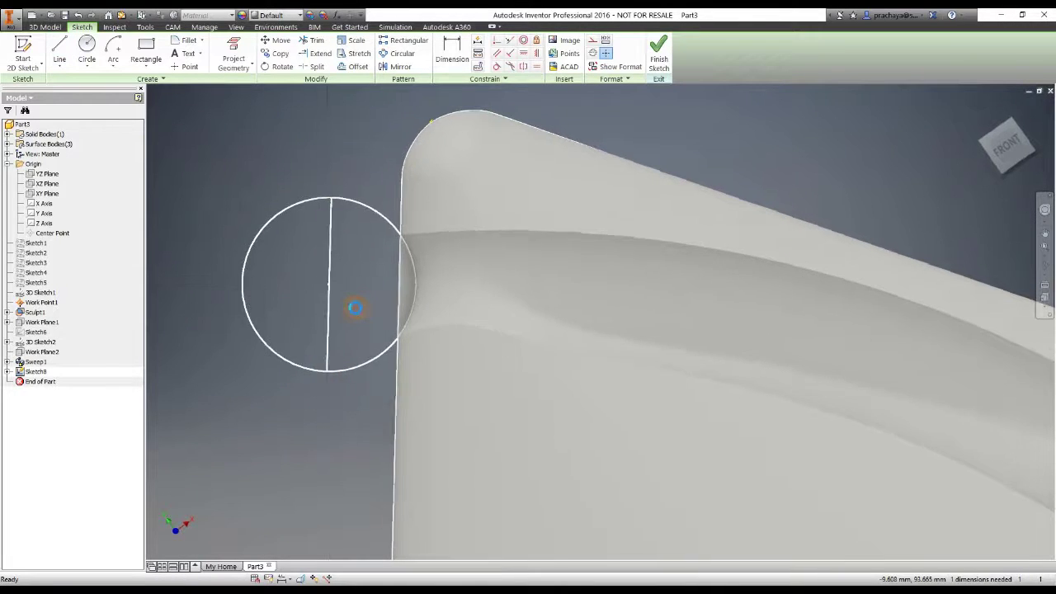
Revolve the left half-circle about the diameter line to round off the groove's tip end.
key("r")
left_click(240, 309)
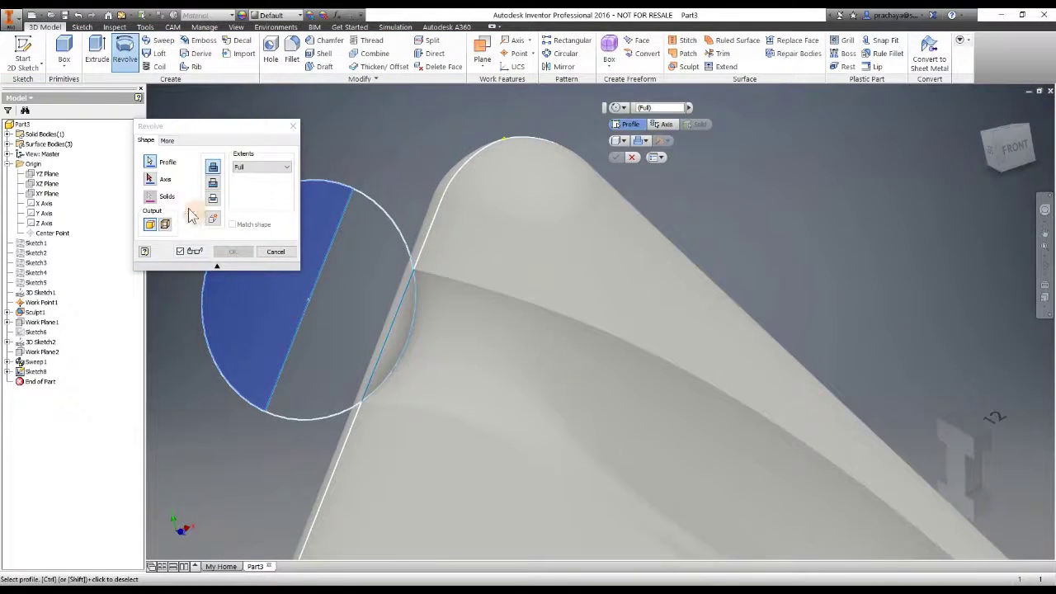
left_click(313, 297)
left_click(230, 252)
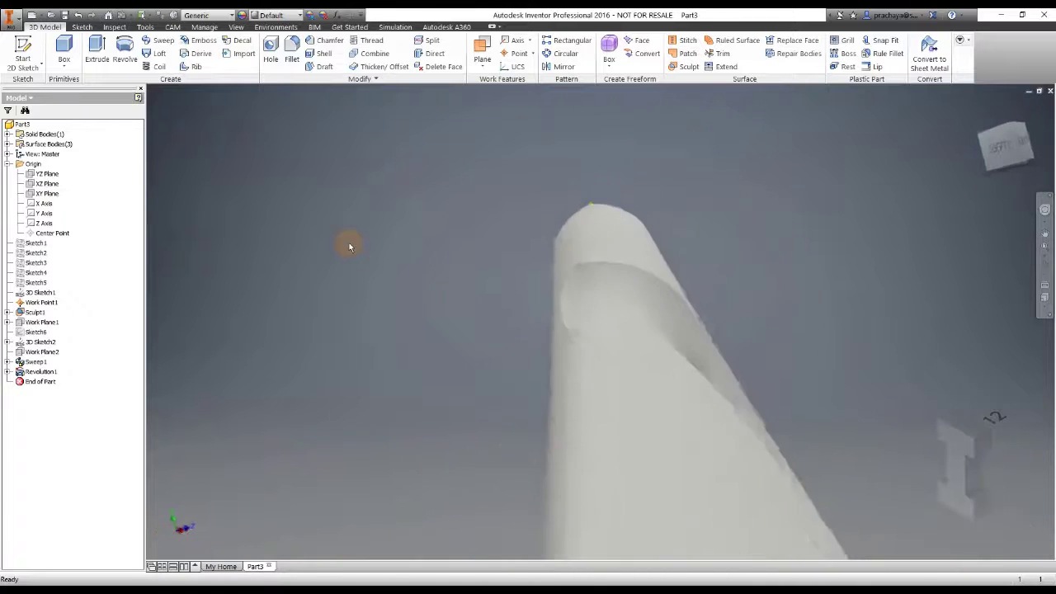
middle_click_drag(349, 242, 448, 340, "shift")
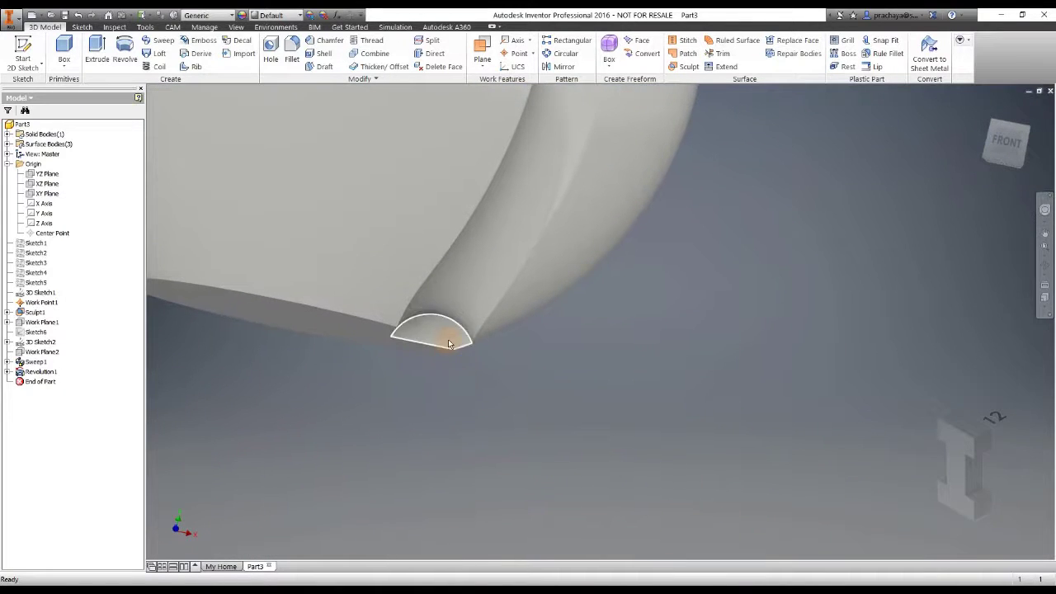
Sketch a circle with a horizontal diameter line on the bottom groove end and finish the sketch.
left_click(482, 339)
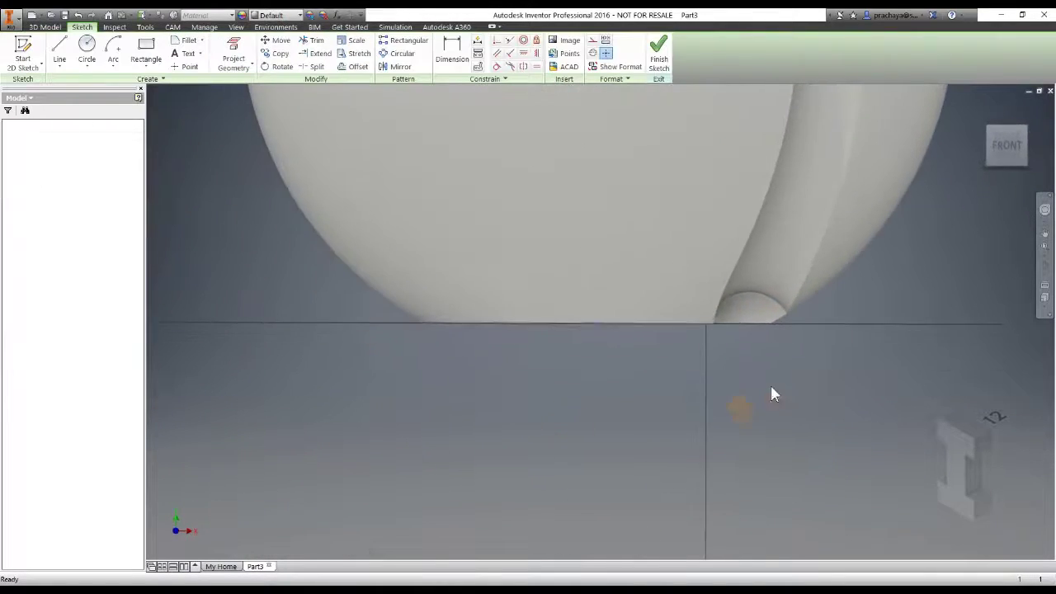
right_click(776, 356)
left_click(809, 376)
scroll(792, 335, "up", 3)
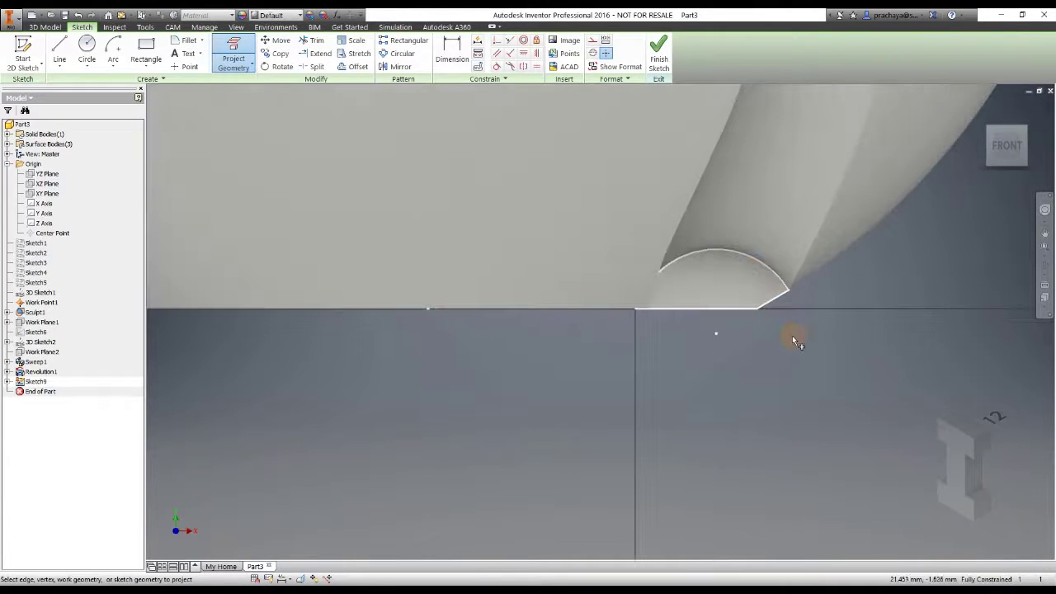
key("c")
left_click(716, 333)
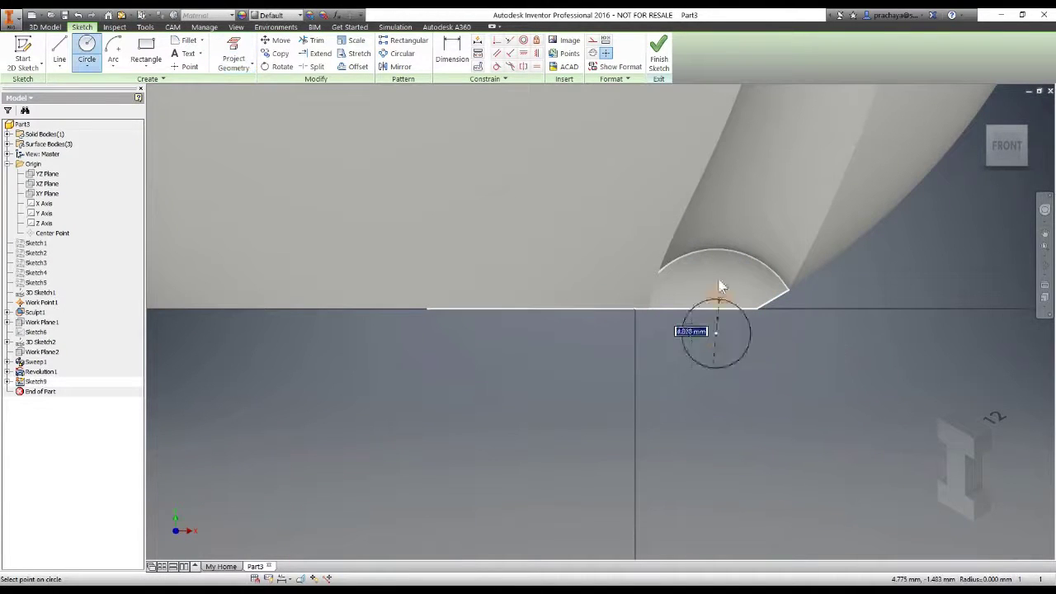
left_click(789, 295)
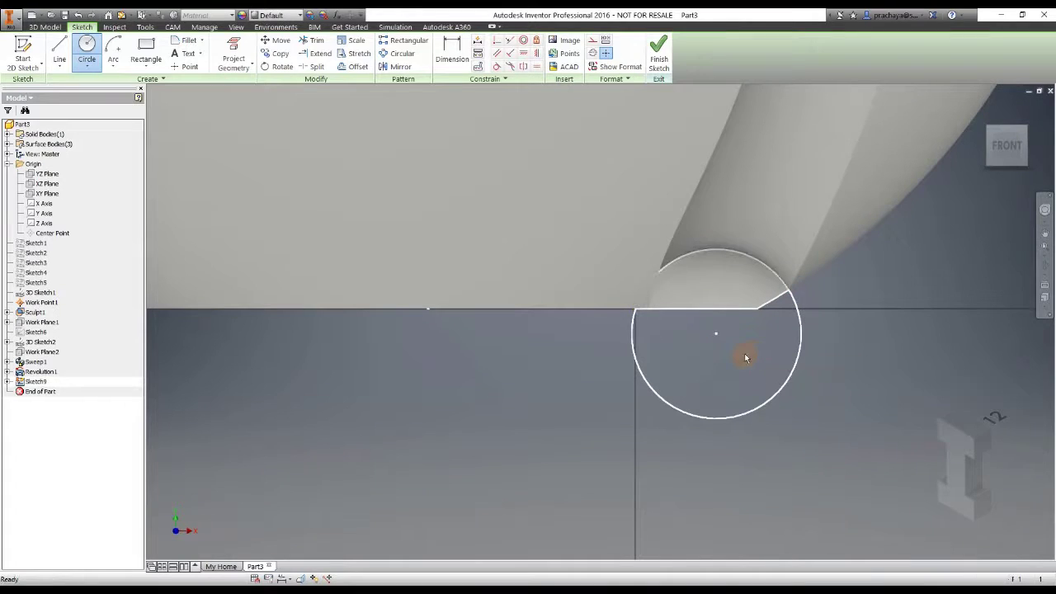
key("l")
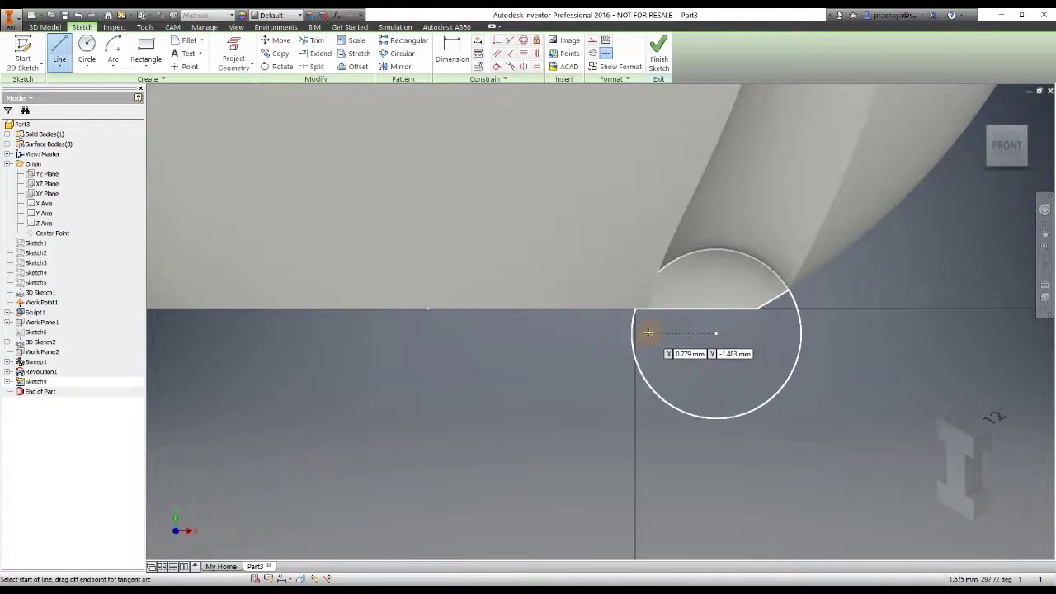
left_click(633, 334)
left_click(798, 333)
right_click_drag(788, 348, 233, 251)
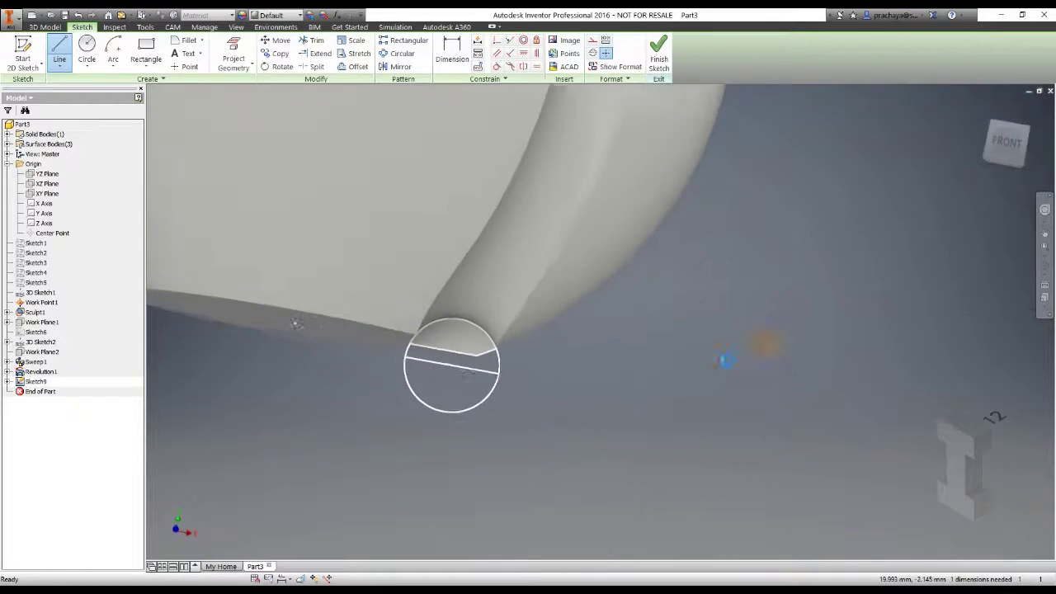
Revolve the lower half-circle about the horizontal line to round the bottom end, then switch to Chrome.
key("r")
left_click(400, 380)
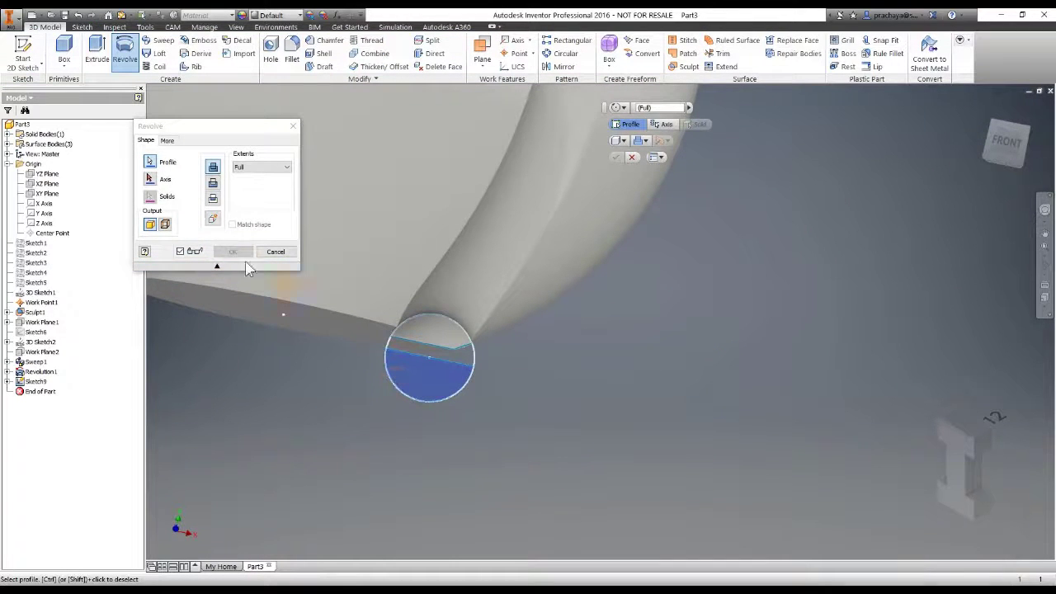
left_click(152, 180)
left_click(391, 361)
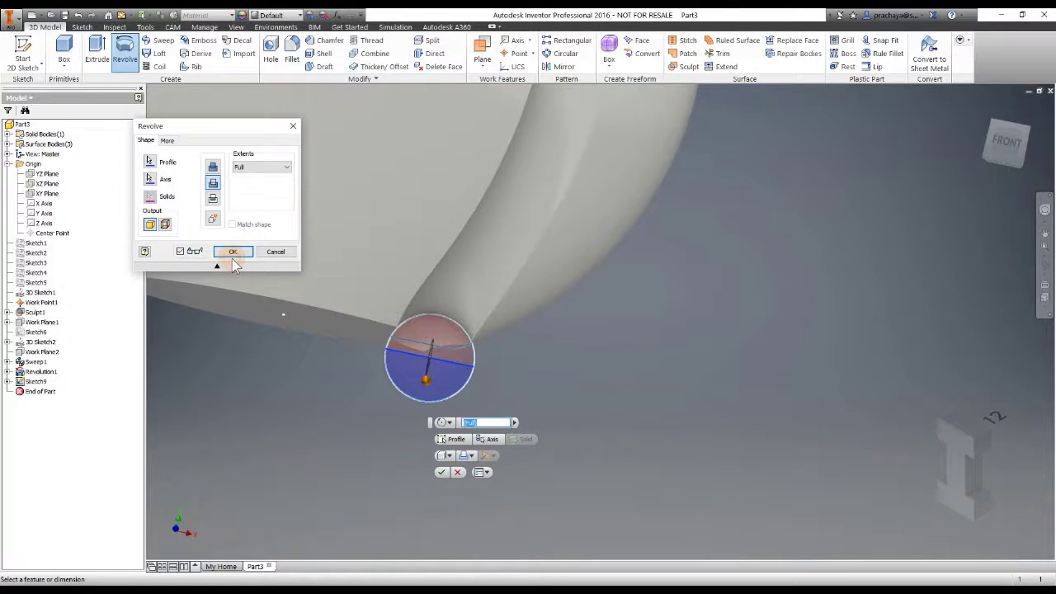
left_click(234, 253)
mouse_move(589, 374)
middle_mouse_down("shift")
mouse_move(580, 408)
mouse_move(681, 355)
mouse_move(790, 333)
mouse_move(814, 405)
mouse_move(921, 334)
mouse_move(822, 339)
mouse_move(318, 503)
middle_mouse_up("shift")
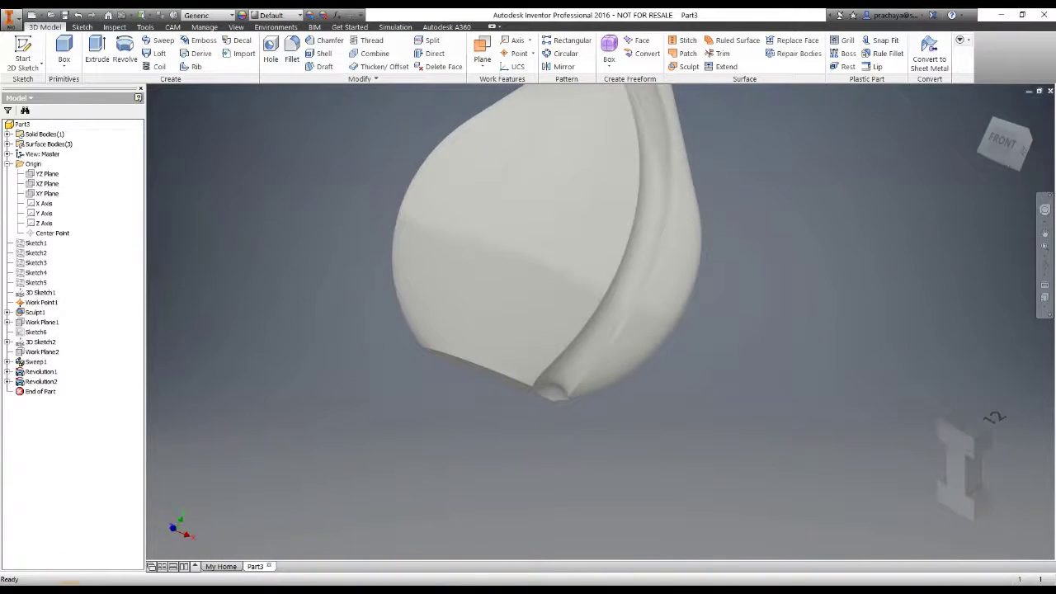
key("alt+Tab")
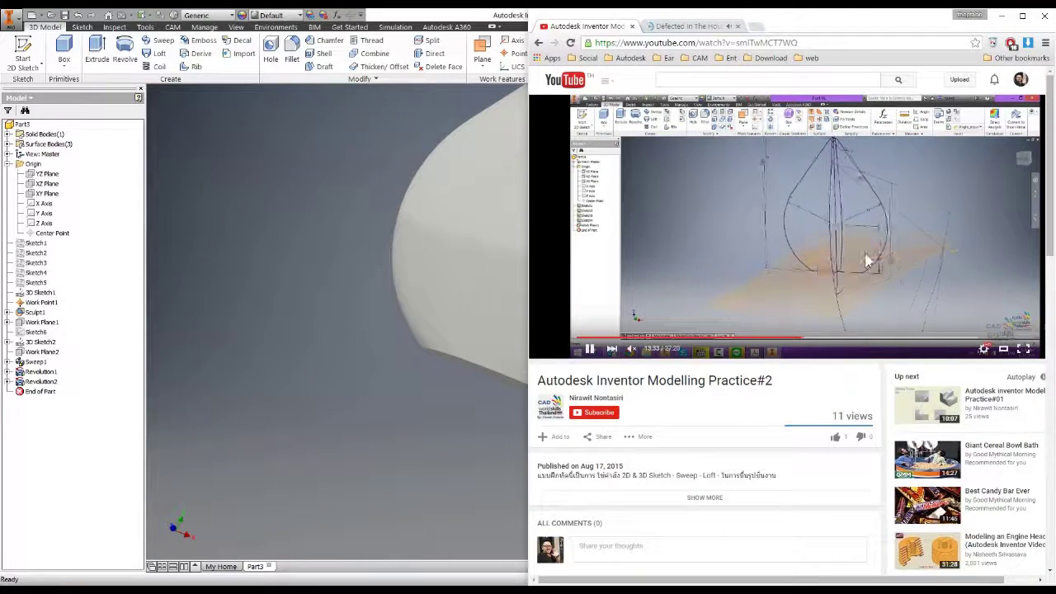
Maximize Chrome, jump the tutorial to the 23:43 teardrop drawing, and snap it beside Inventor.
left_click(1022, 16)
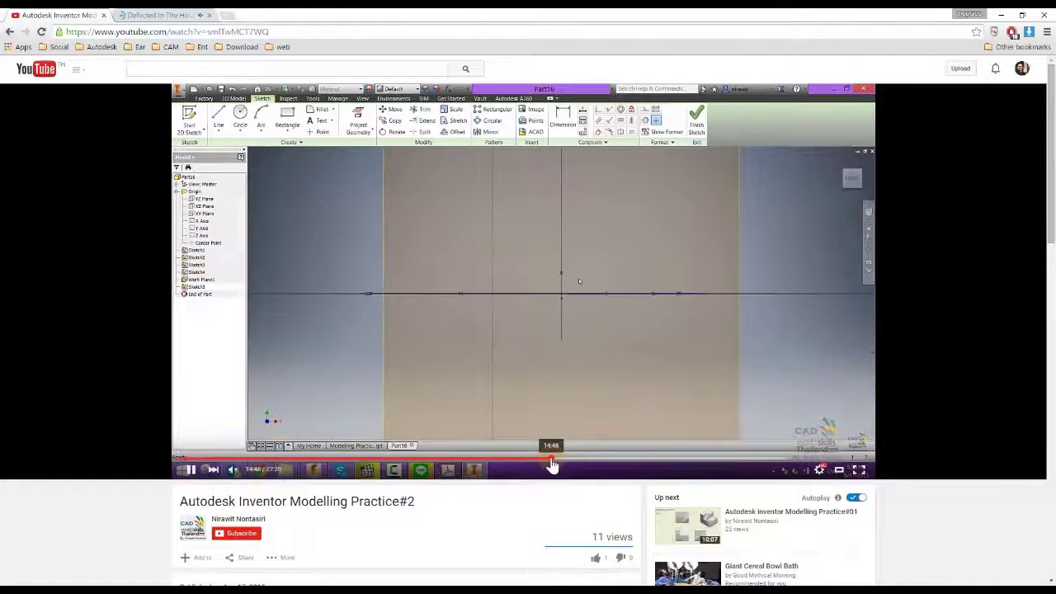
left_click(551, 460)
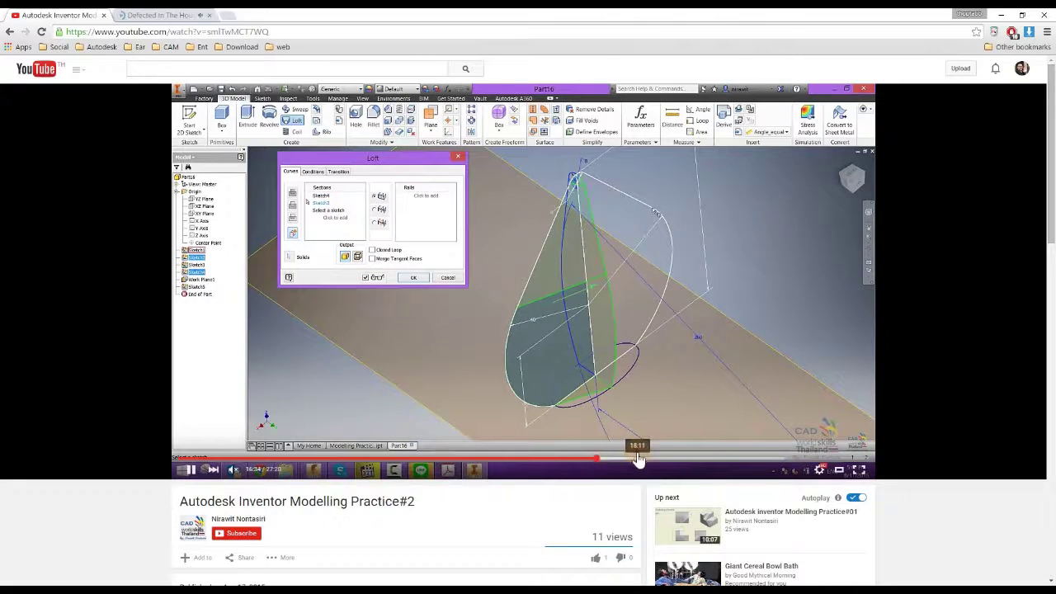
left_click(637, 460)
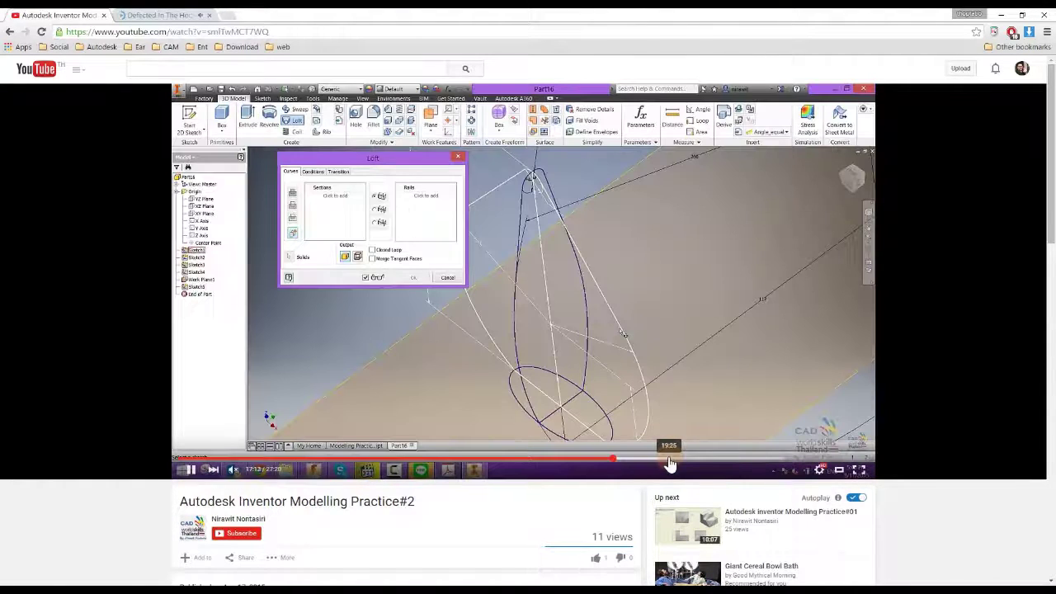
left_click(669, 459)
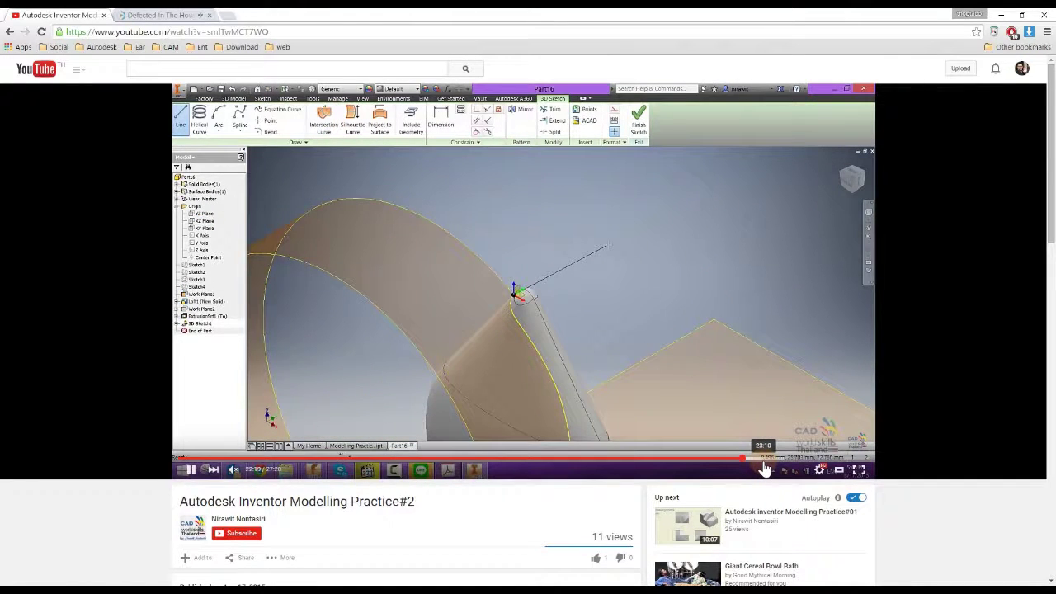
left_click(777, 463)
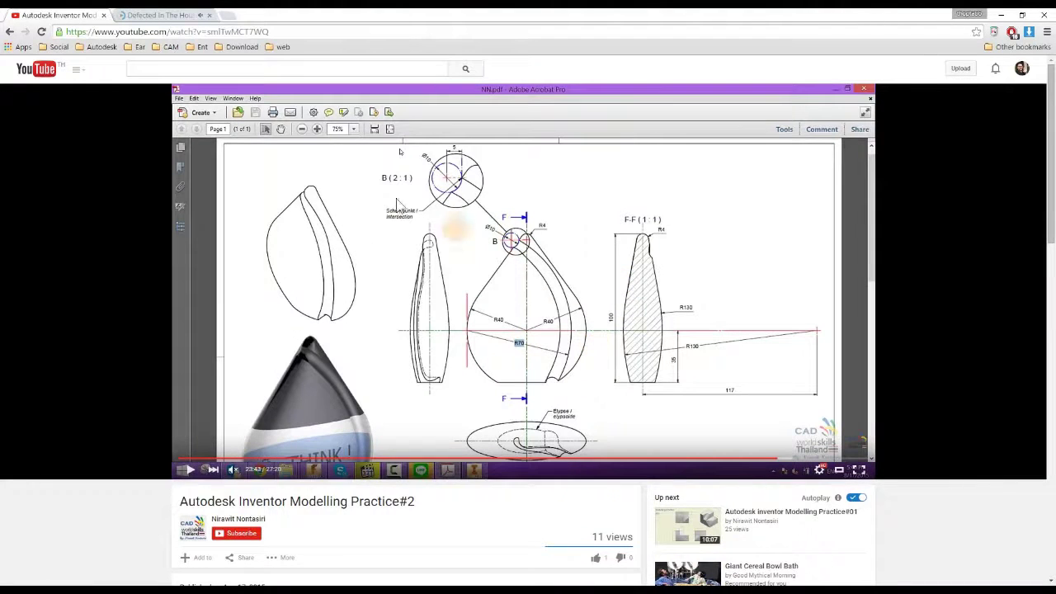
key("super+Right")
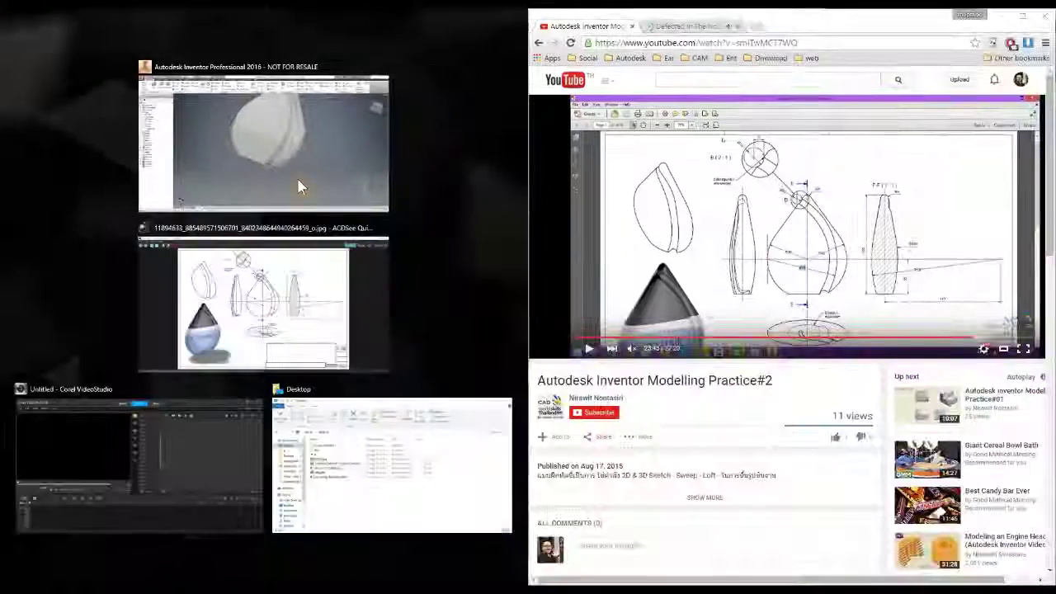
left_click(298, 187)
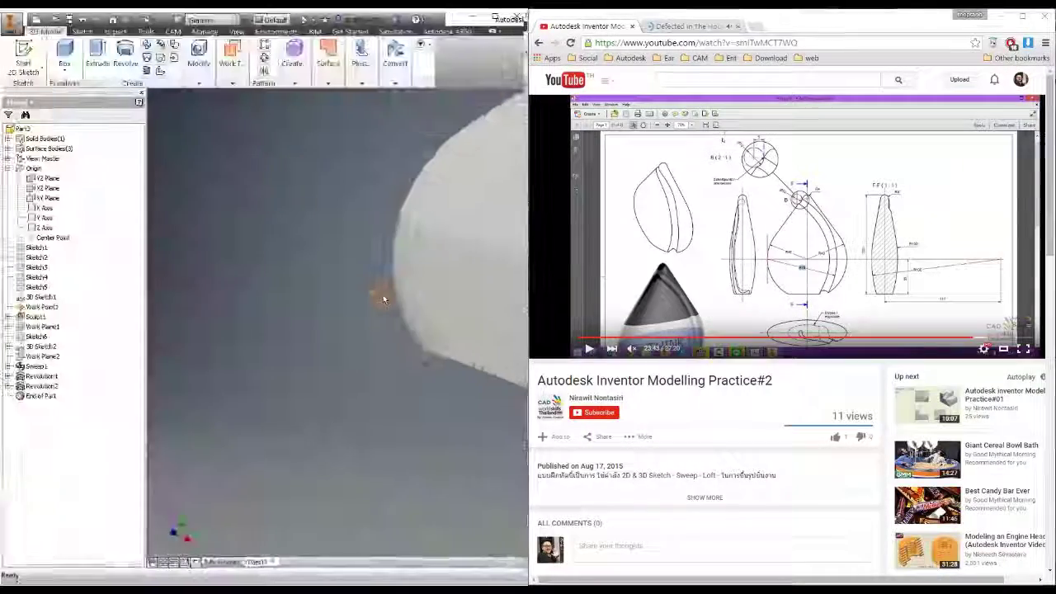